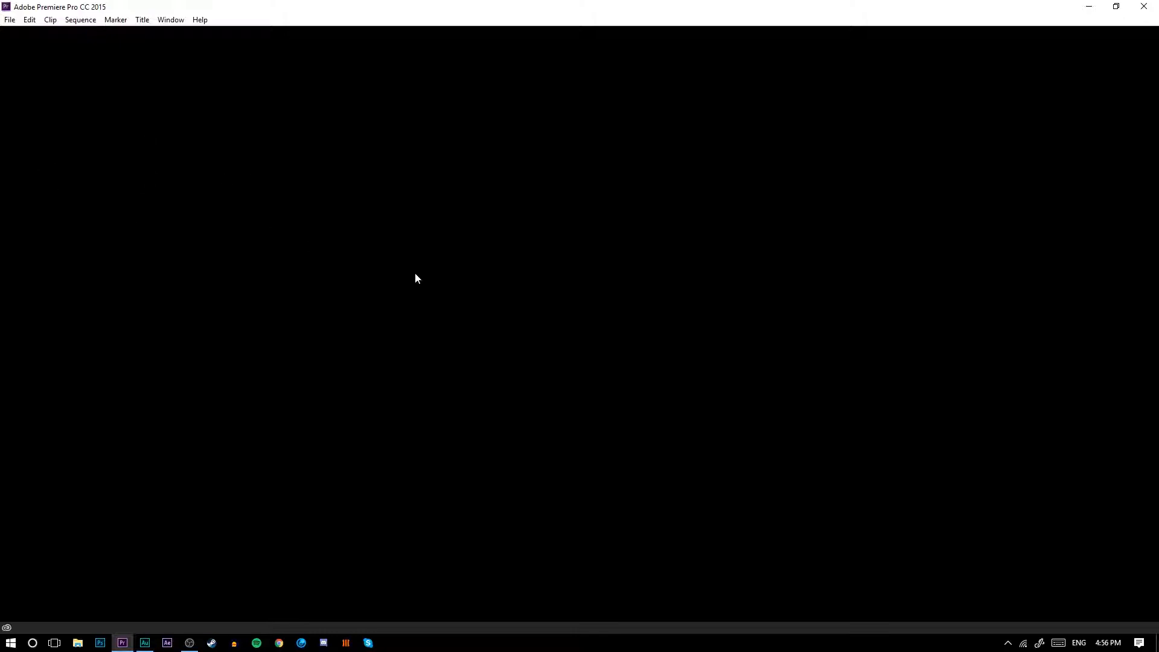
# Start a new project named Tutorial, keeping Timecode as the video display format.
pyautogui.click(9, 20)
pyautogui.moveTo(35, 34)
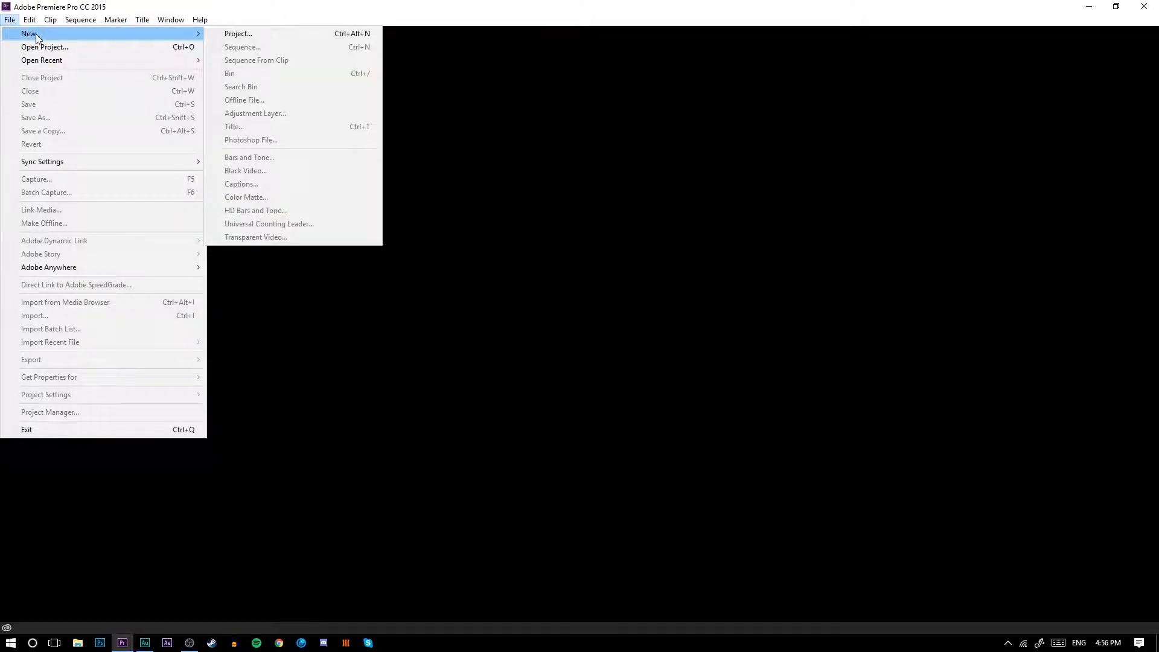
pyautogui.click(239, 34)
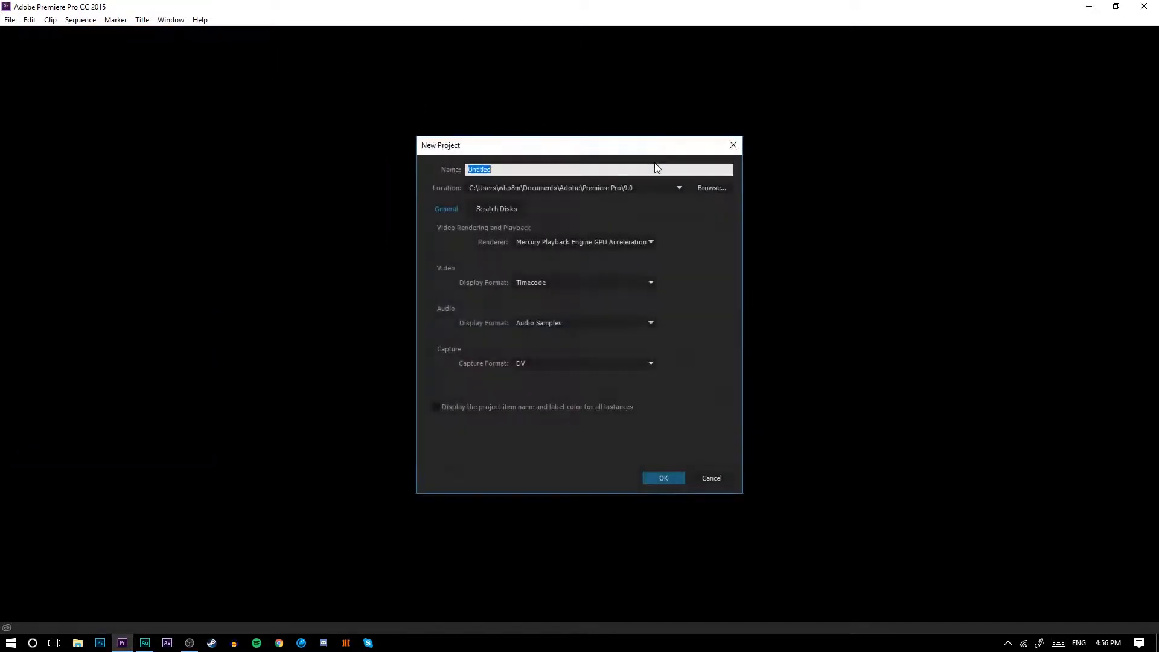
pyautogui.moveTo(642, 145); pyautogui.dragTo(626, 137)
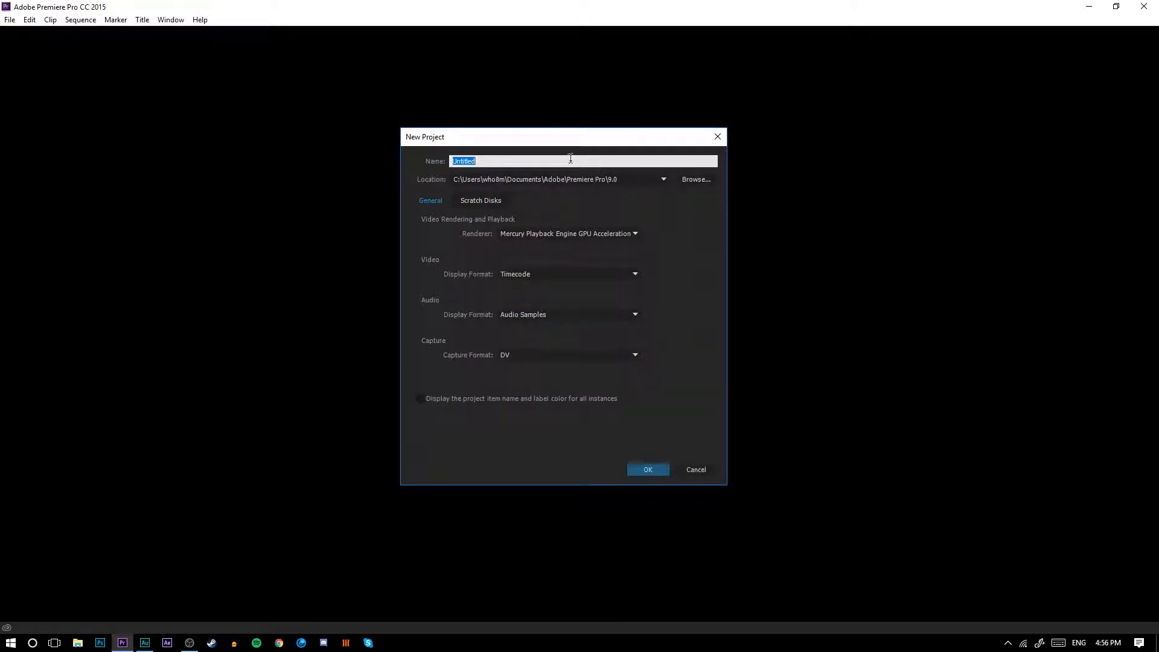
pyautogui.press('BackSpace')
pyautogui.click(528, 276)
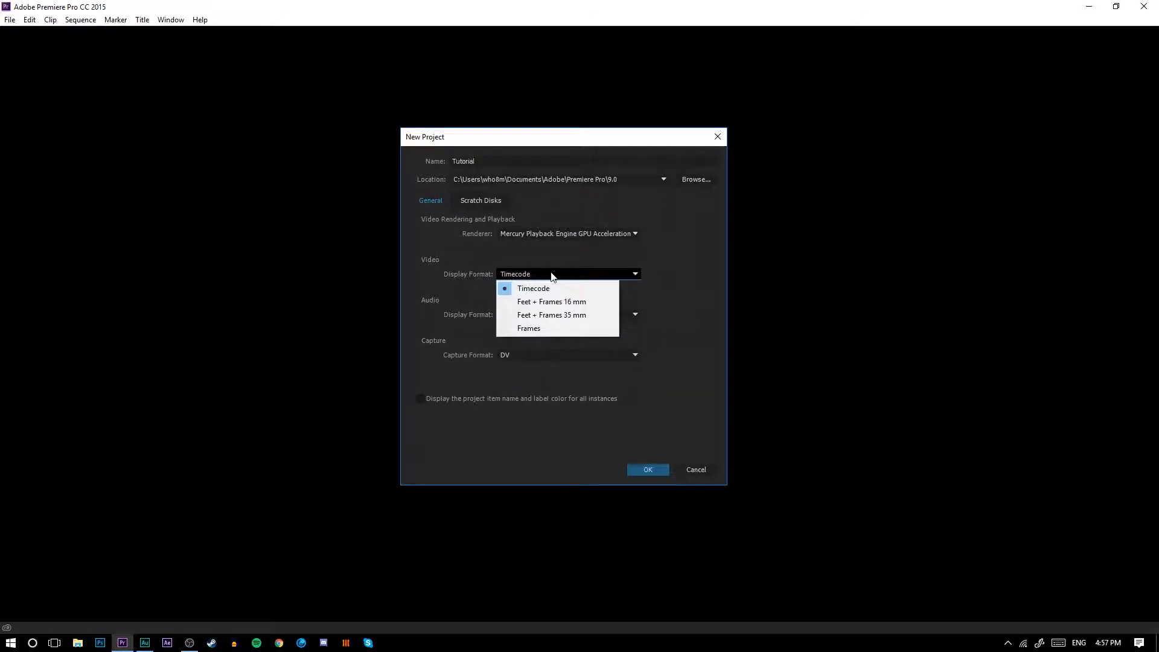
pyautogui.click(551, 276)
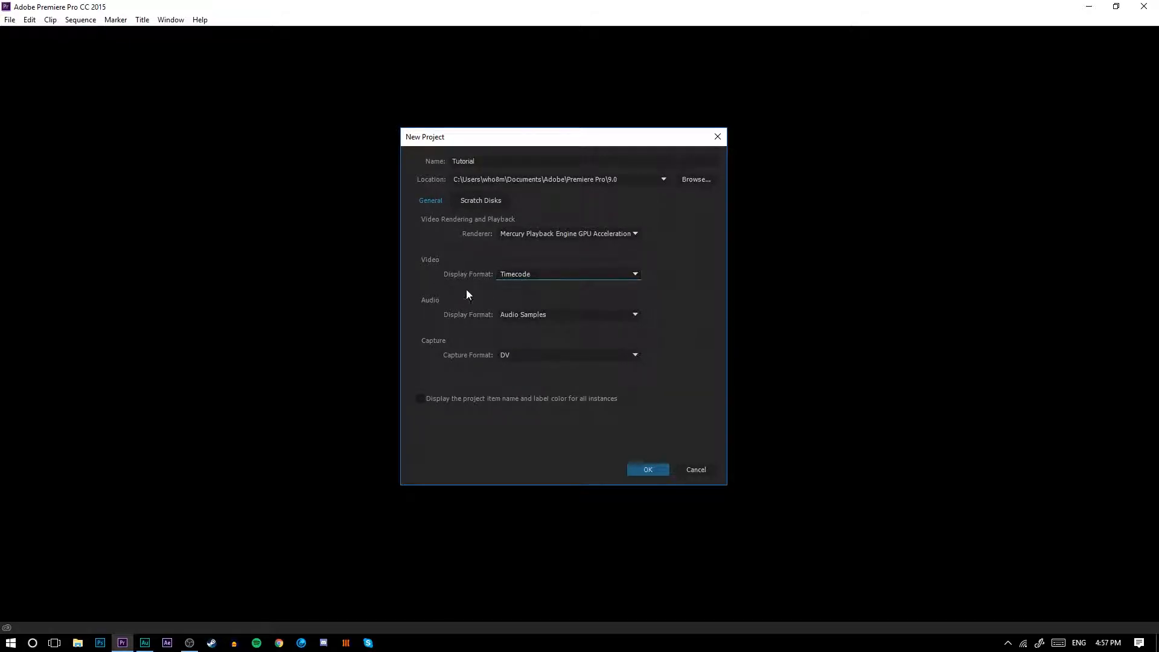
# Check the scratch disk locations and general settings, then create the project.
pyautogui.click(481, 201)
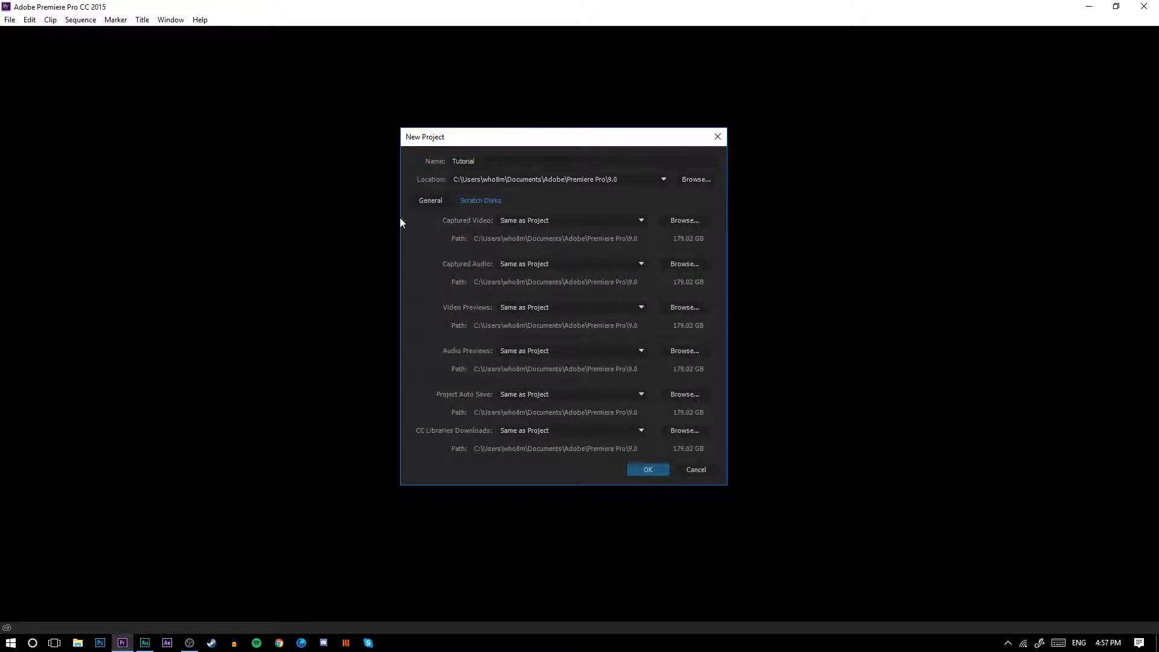
pyautogui.click(536, 221)
pyautogui.click(537, 248)
pyautogui.click(431, 200)
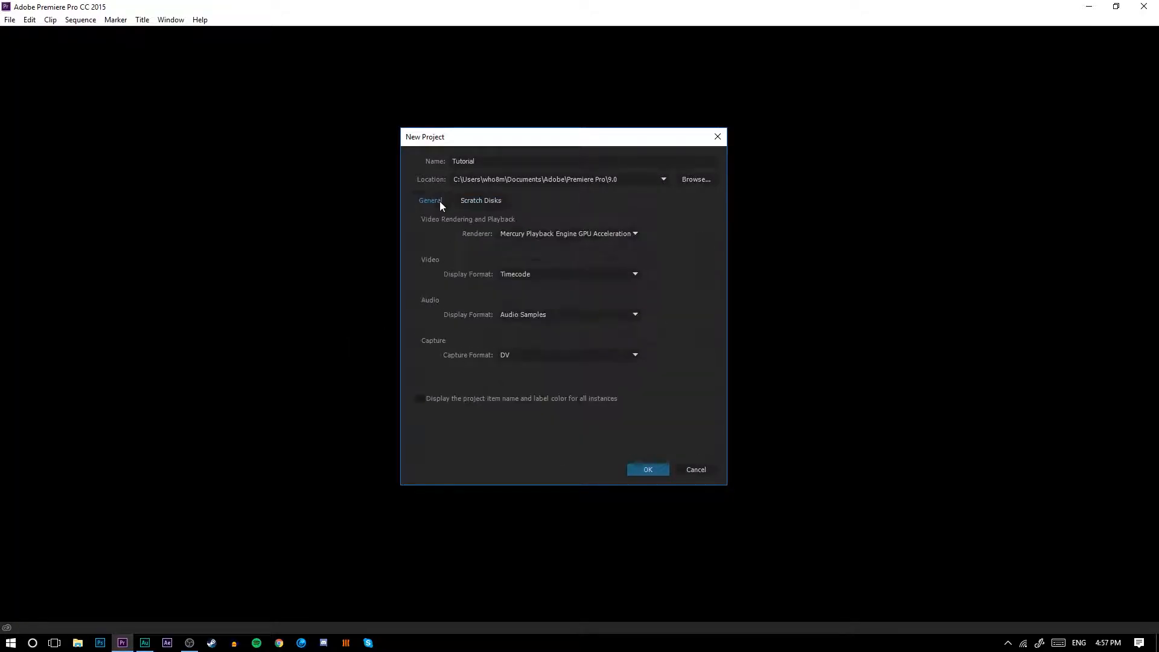
pyautogui.click(501, 201)
pyautogui.click(429, 198)
pyautogui.click(657, 474)
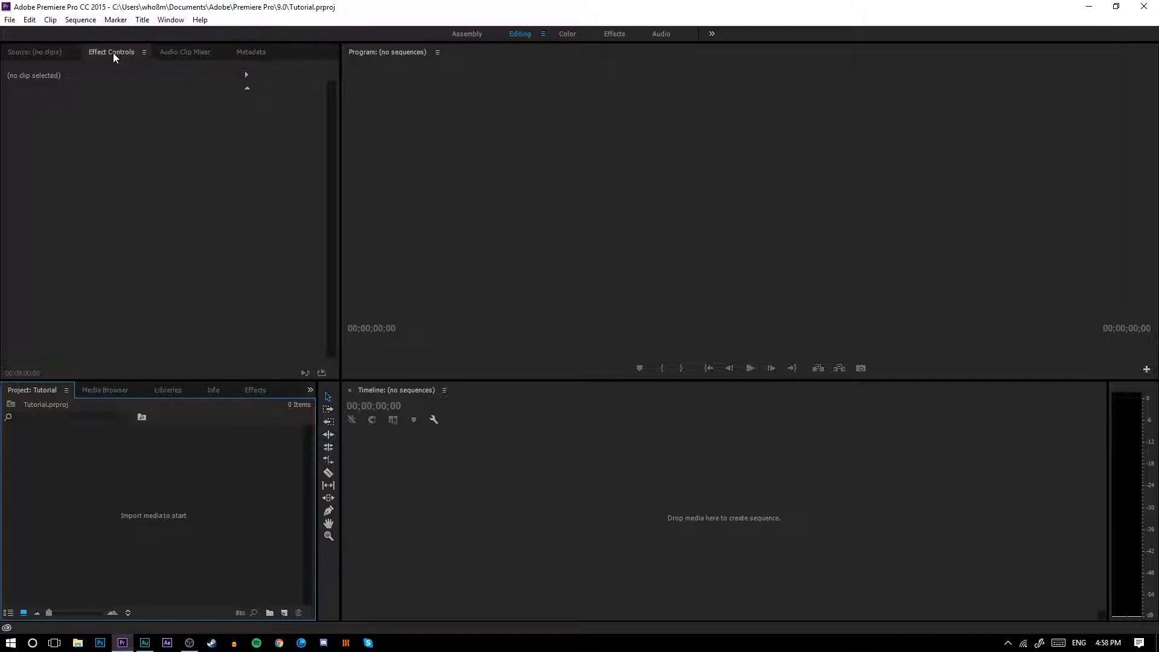
pyautogui.click(10, 20)
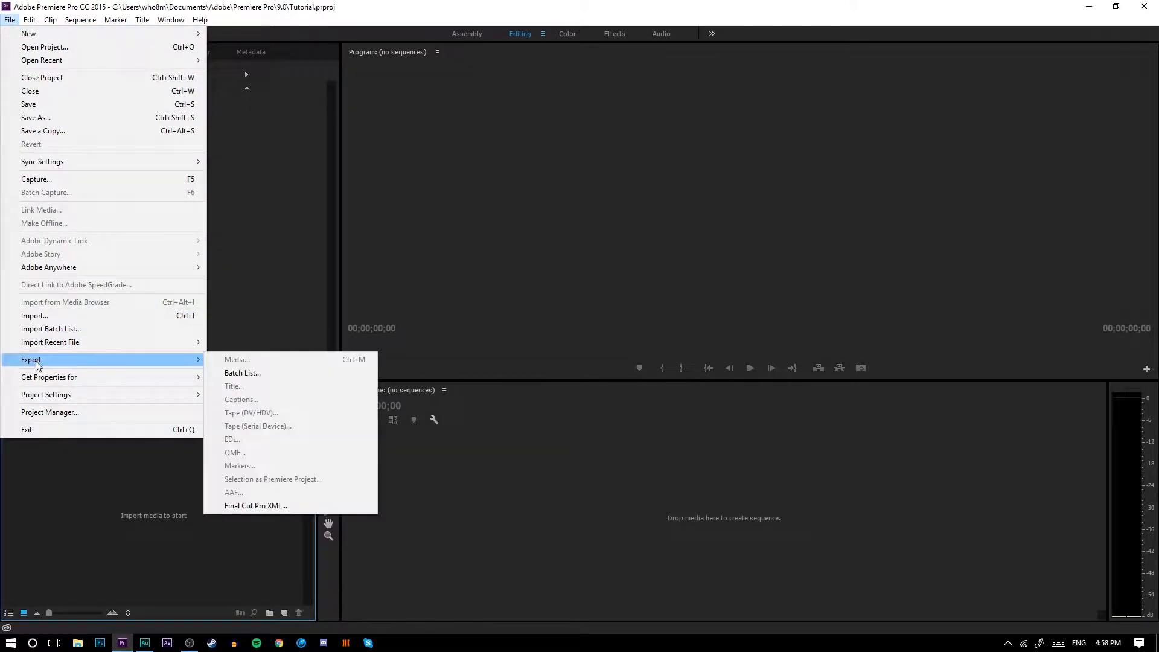
pyautogui.click(51, 319)
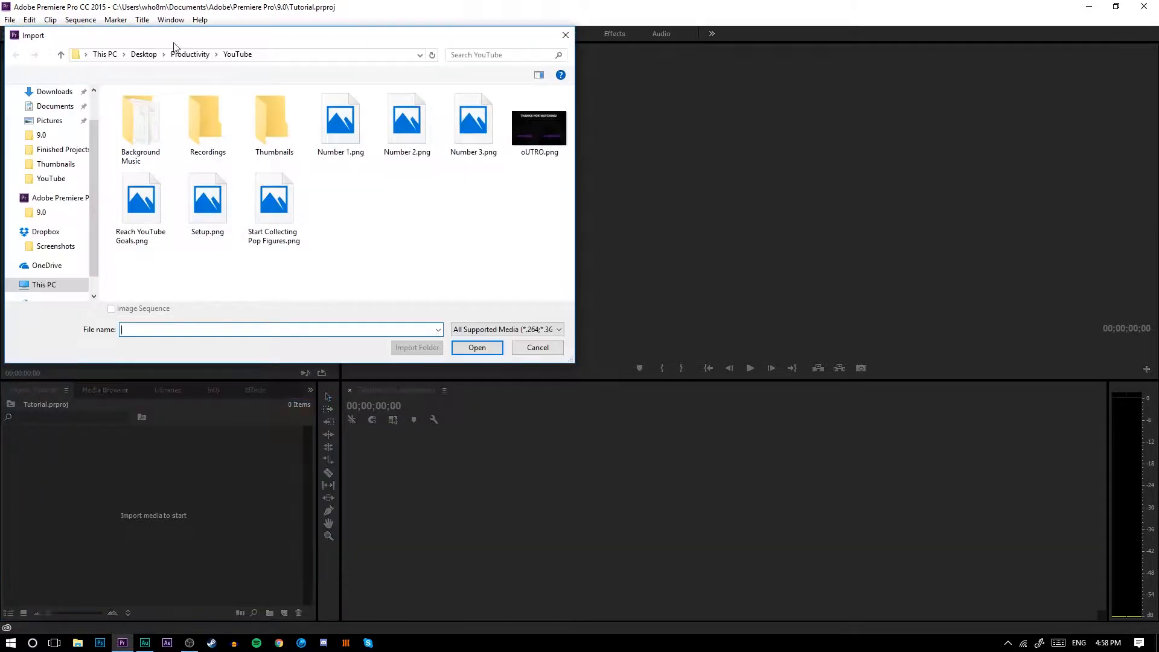
pyautogui.moveTo(188, 29); pyautogui.dragTo(613, 144)
pyautogui.doubleClick(437, 219)
pyautogui.doubleClick(362, 232)
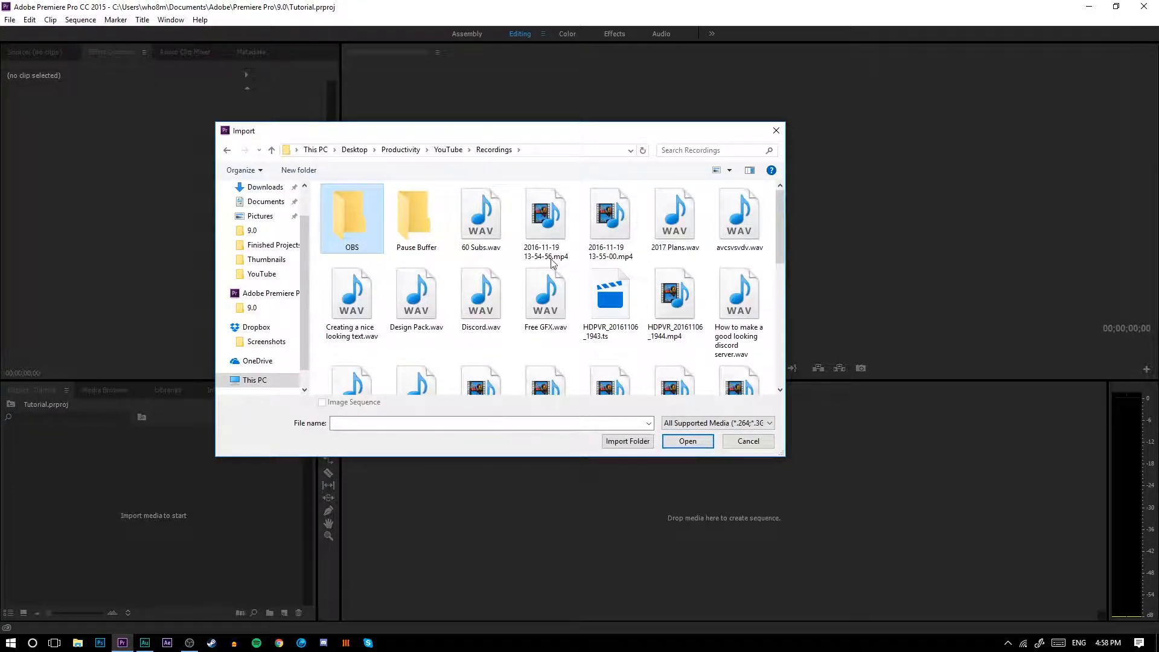
pyautogui.scroll(-5, 561, 264)
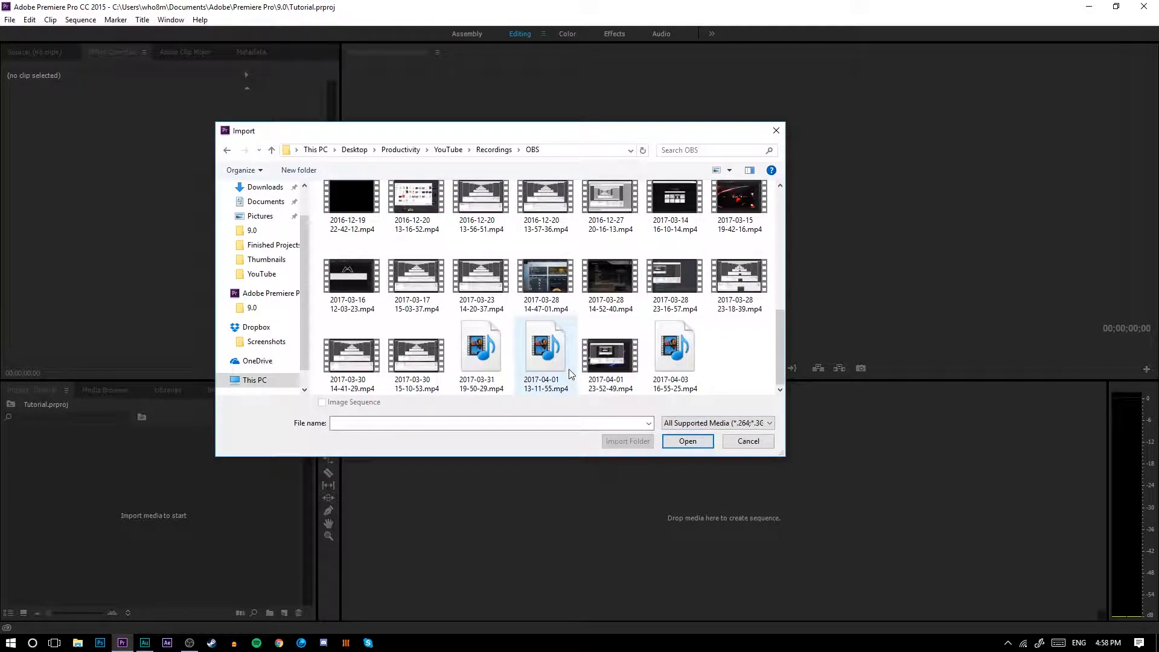
pyautogui.doubleClick(479, 362)
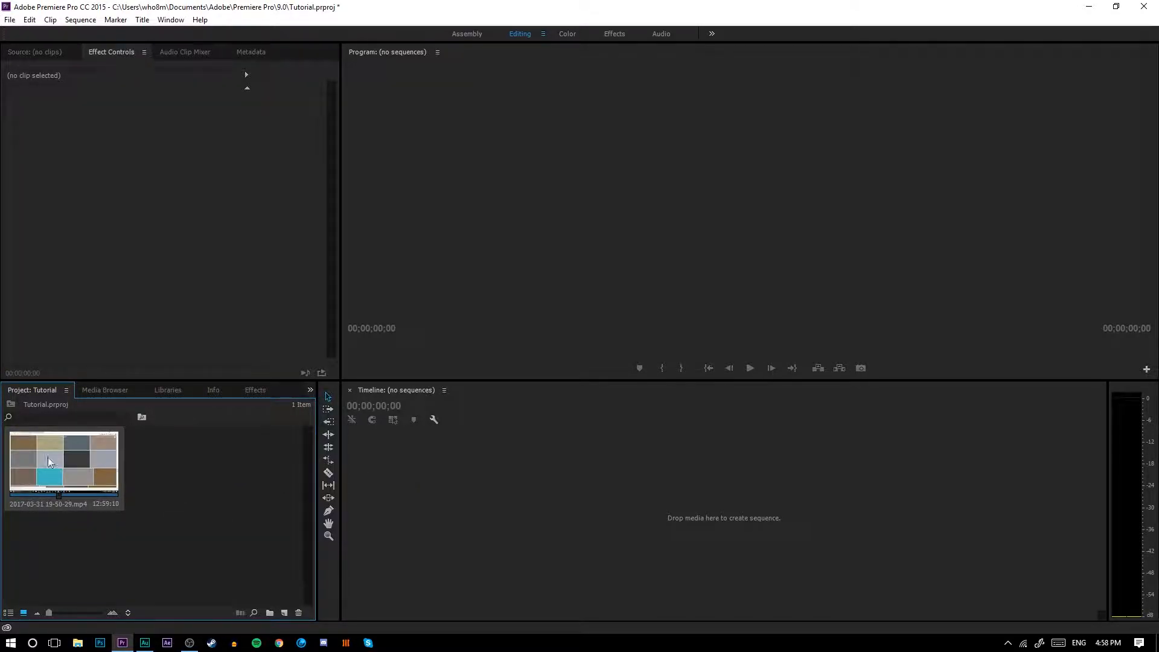
pyautogui.moveTo(44, 452); pyautogui.dragTo(766, 497)
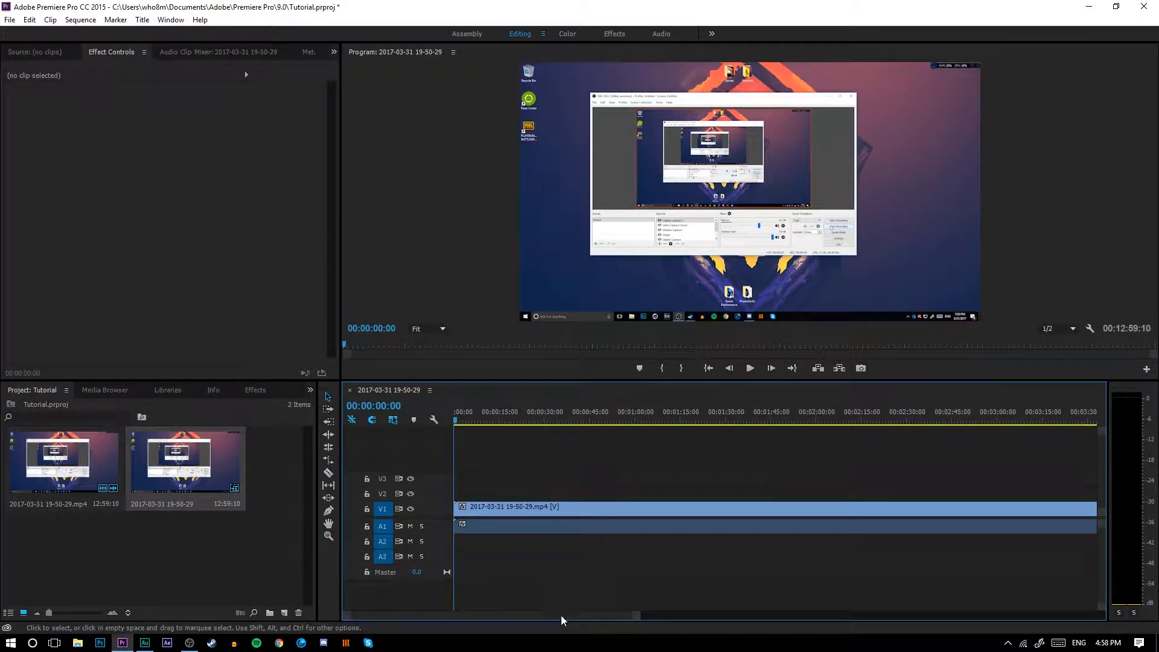
# Unlink the clip's video and audio, and delete the audio part from track A1.
pyautogui.click(540, 509)
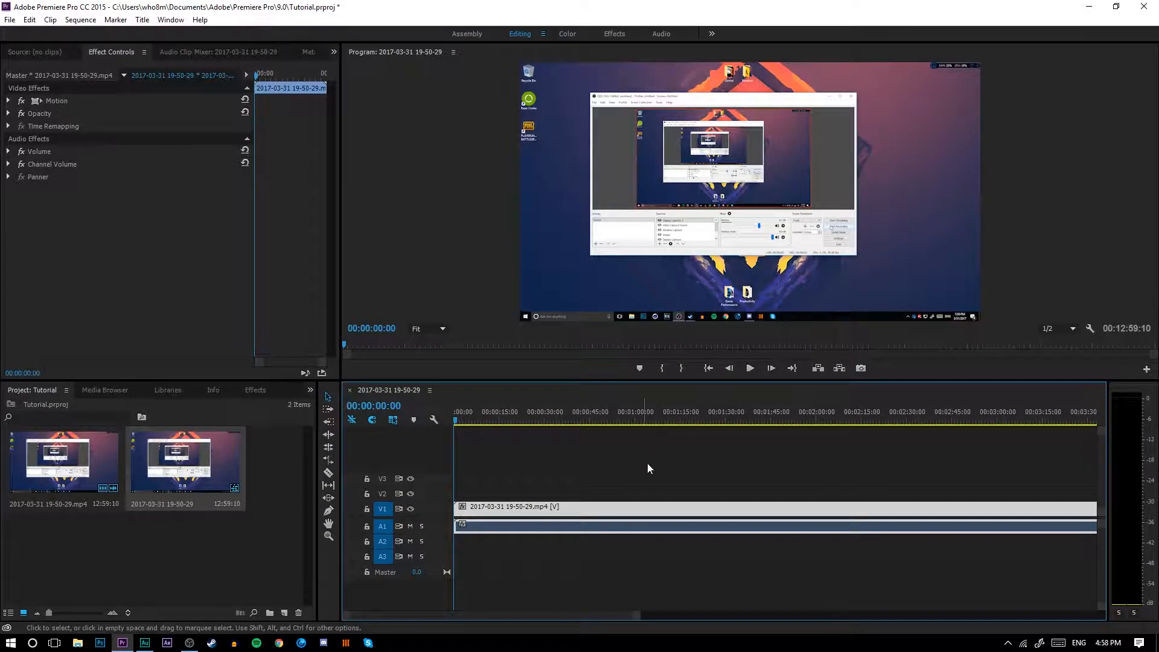
pyautogui.rightClick(584, 510)
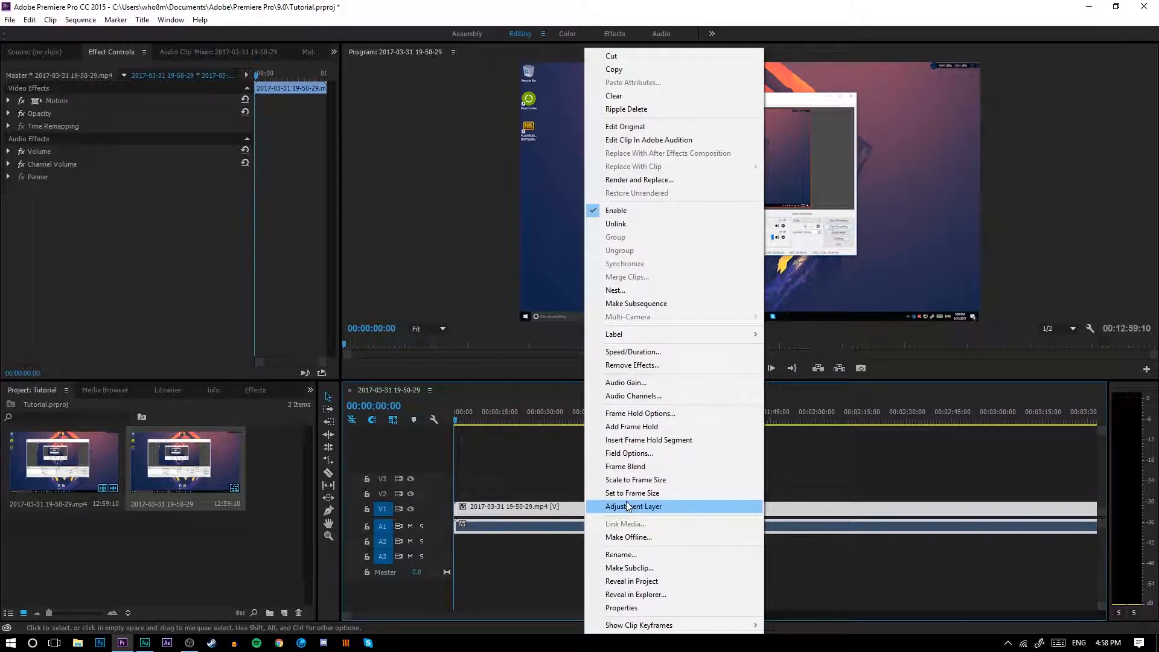
pyautogui.click(621, 225)
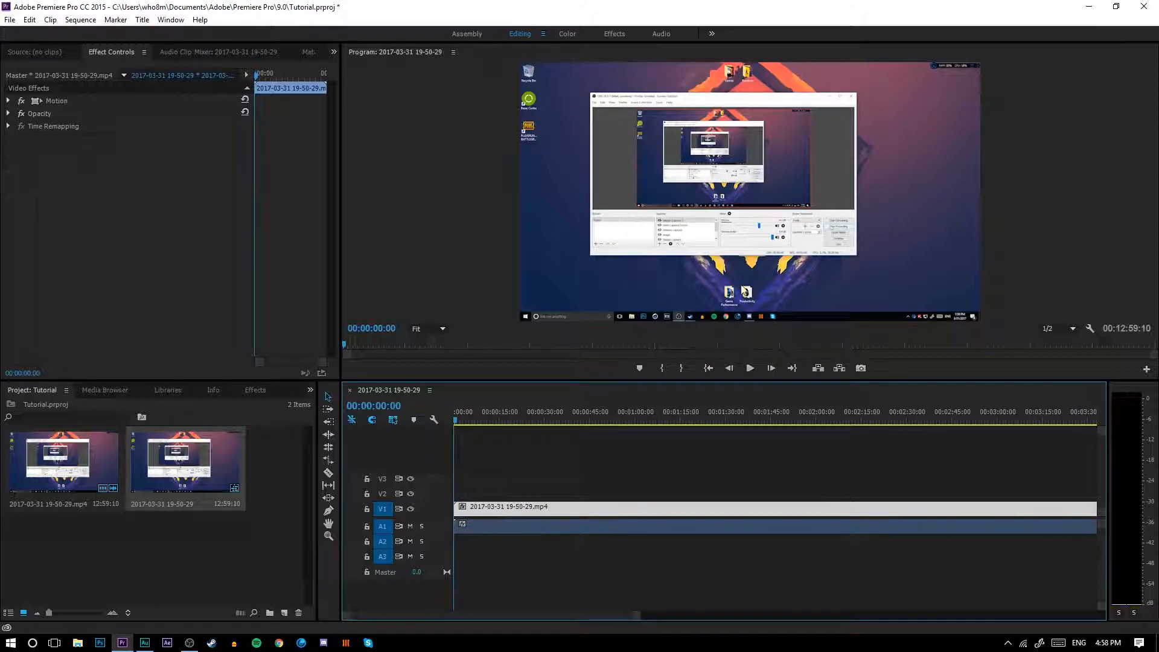
pyautogui.click(590, 526)
pyautogui.press('Delete')
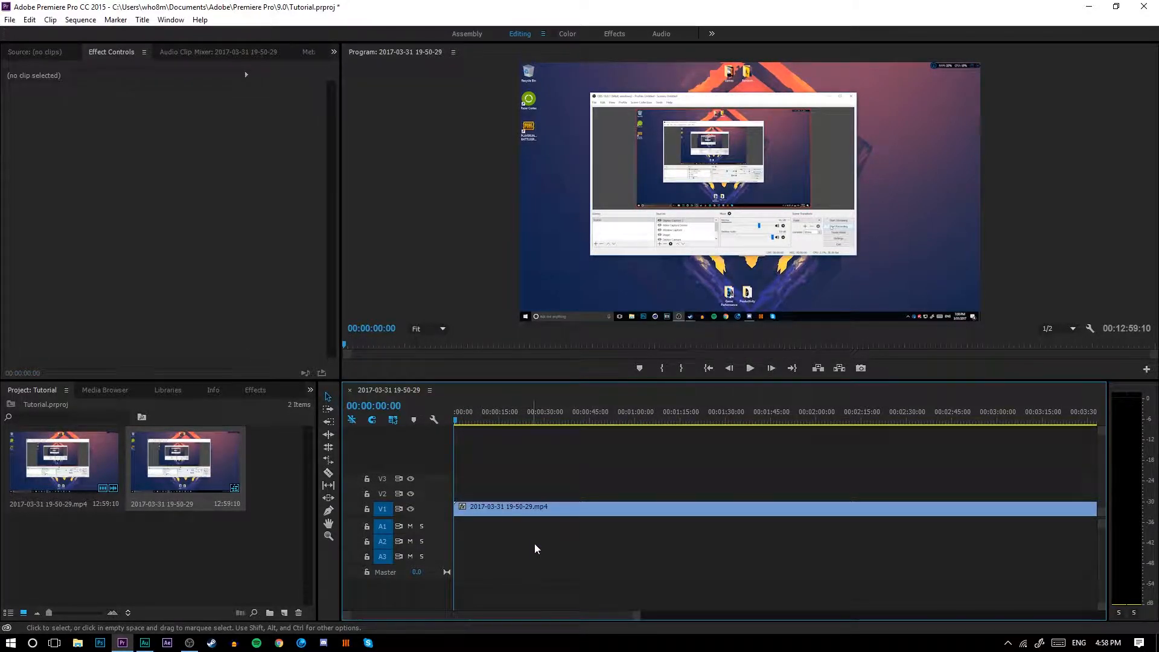
# Fit the whole sequence in the timeline, play its first seconds, and return the playhead to the start.
pyautogui.scroll(-2, 543, 546)
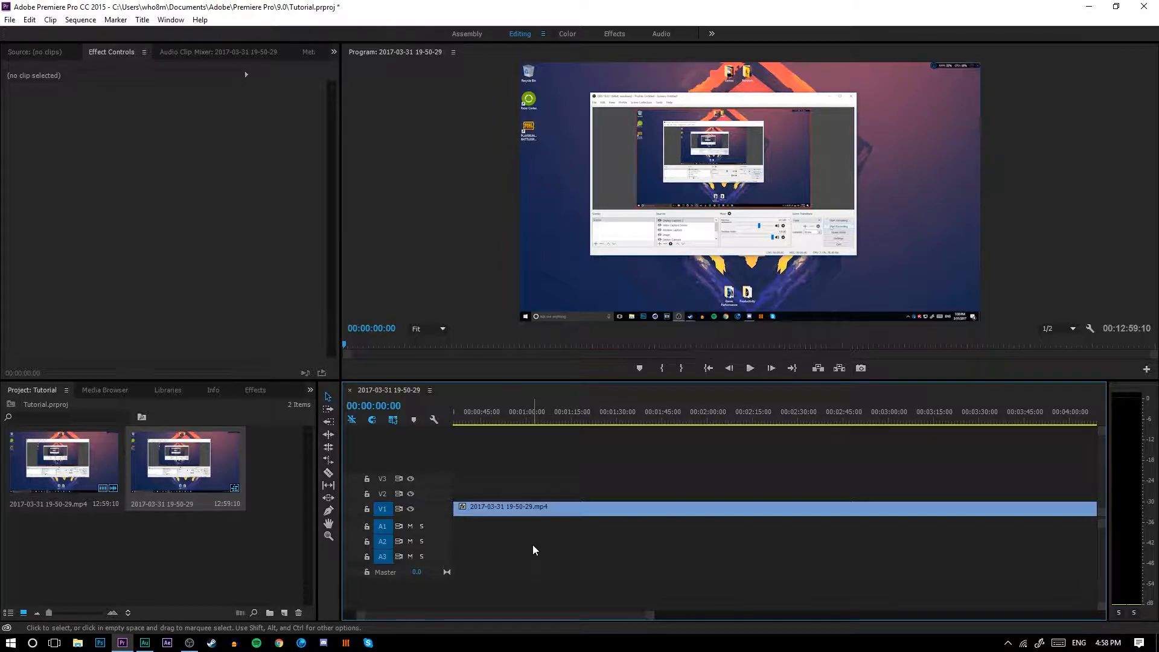
pyautogui.press('\\')
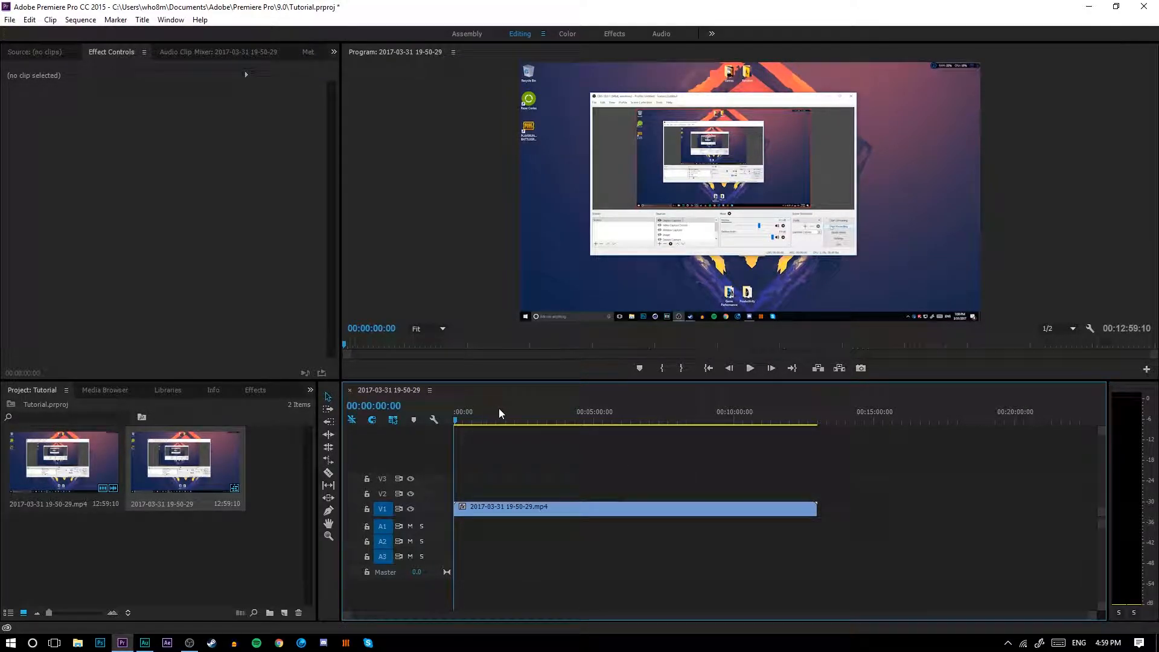
pyautogui.click(750, 367)
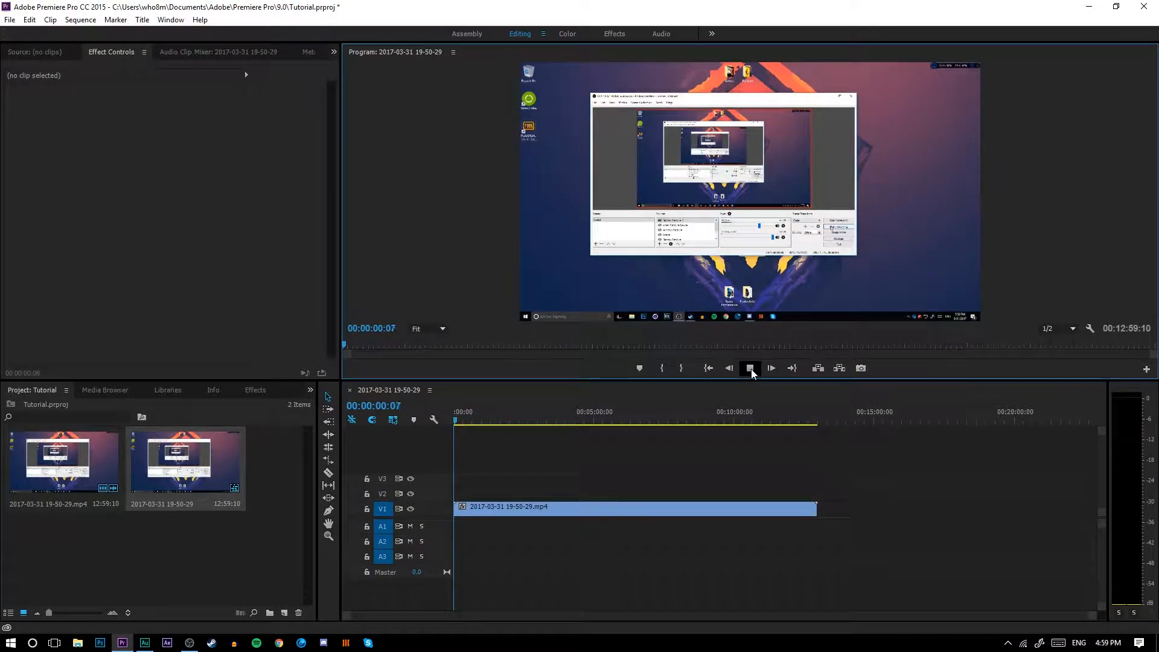
pyautogui.click(752, 368)
pyautogui.click(755, 370)
pyautogui.click(750, 369)
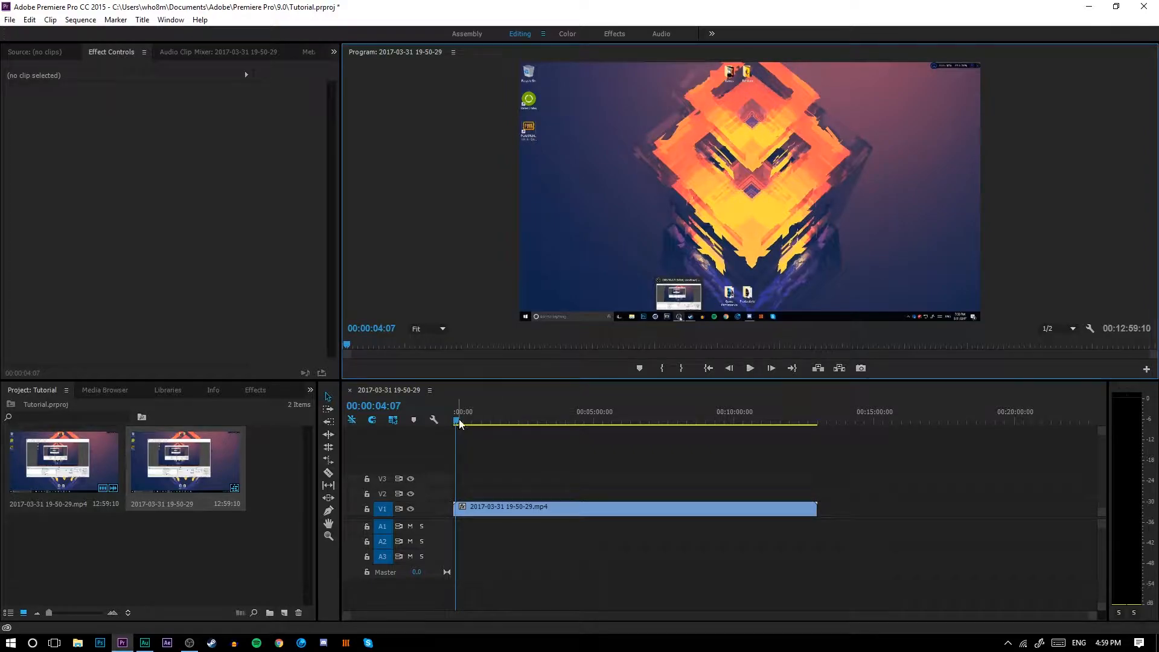
pyautogui.moveTo(458, 421); pyautogui.dragTo(425, 424)
# Position the playhead at 00:00:01:21, just after the recording software's window disappears from the picture.
pyautogui.press('=')
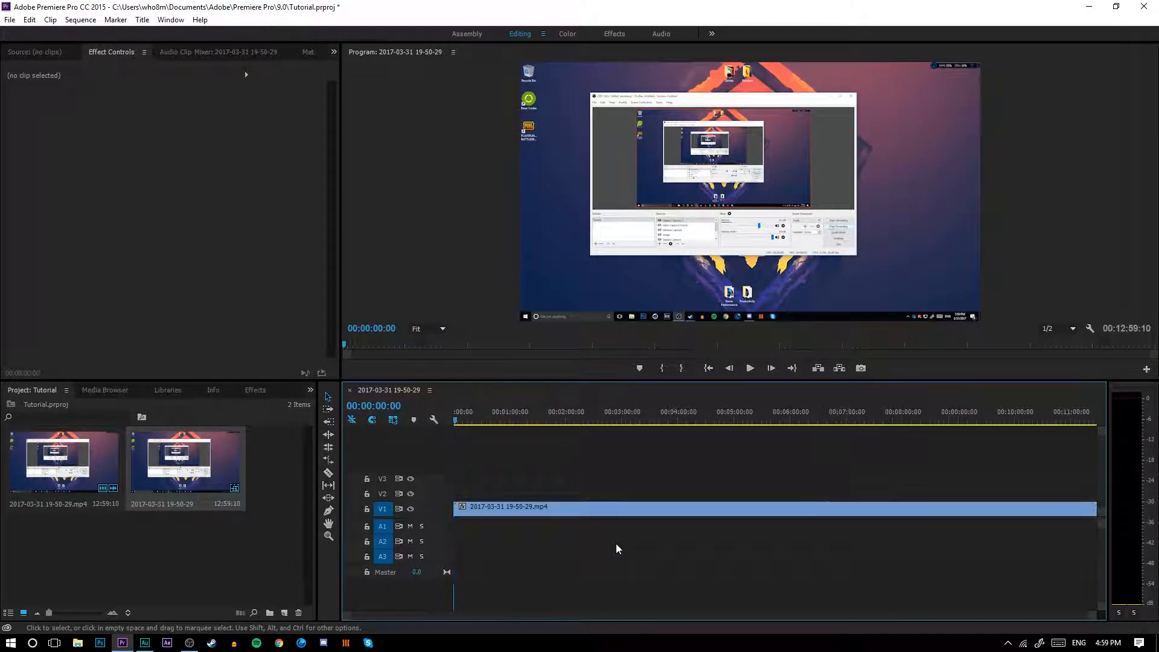
pyautogui.press('=')
pyautogui.press('=')
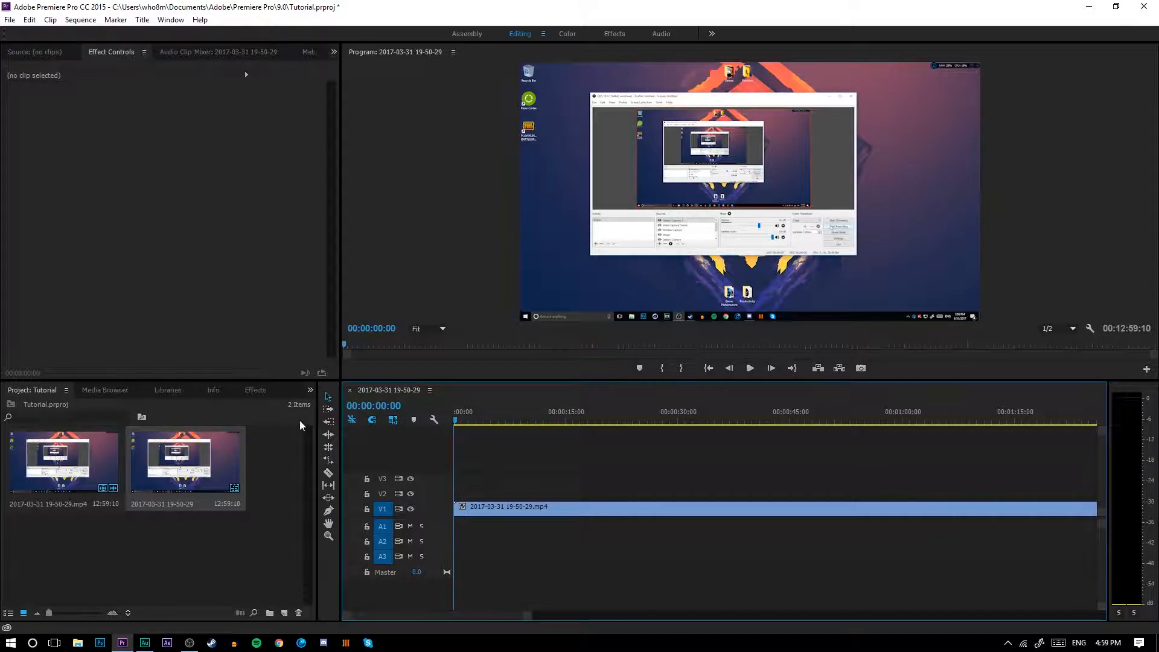
pyautogui.click(458, 427)
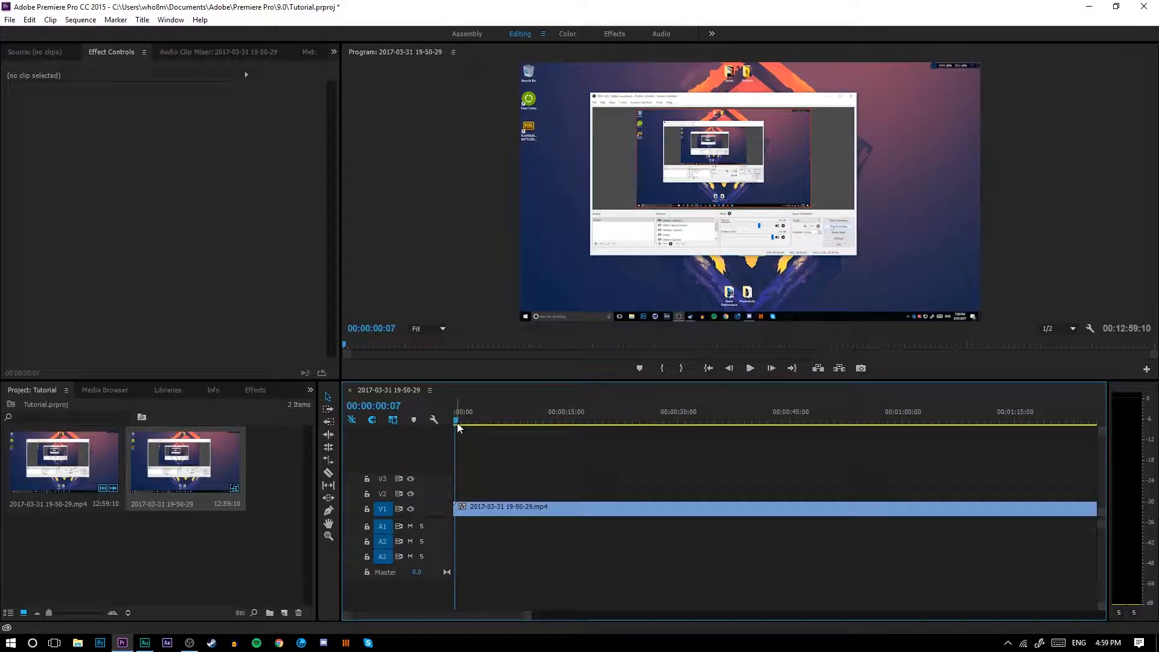
pyautogui.moveTo(459, 427); pyautogui.dragTo(471, 426)
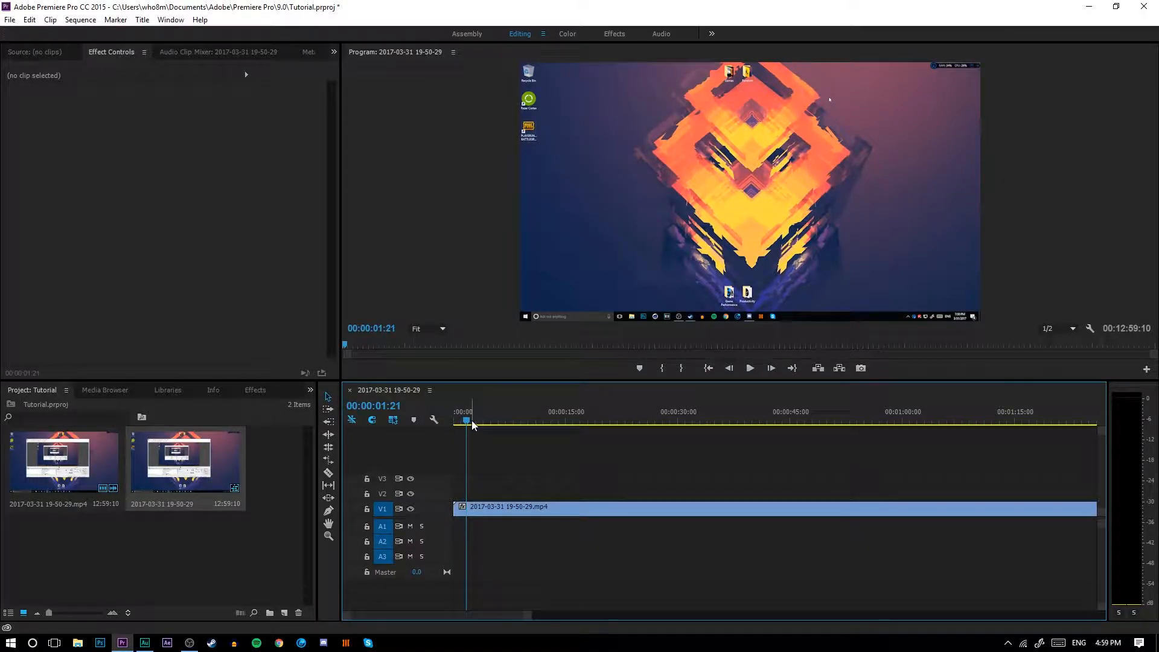
pyautogui.press('-')
pyautogui.press('-')
pyautogui.press('=')
pyautogui.press('=')
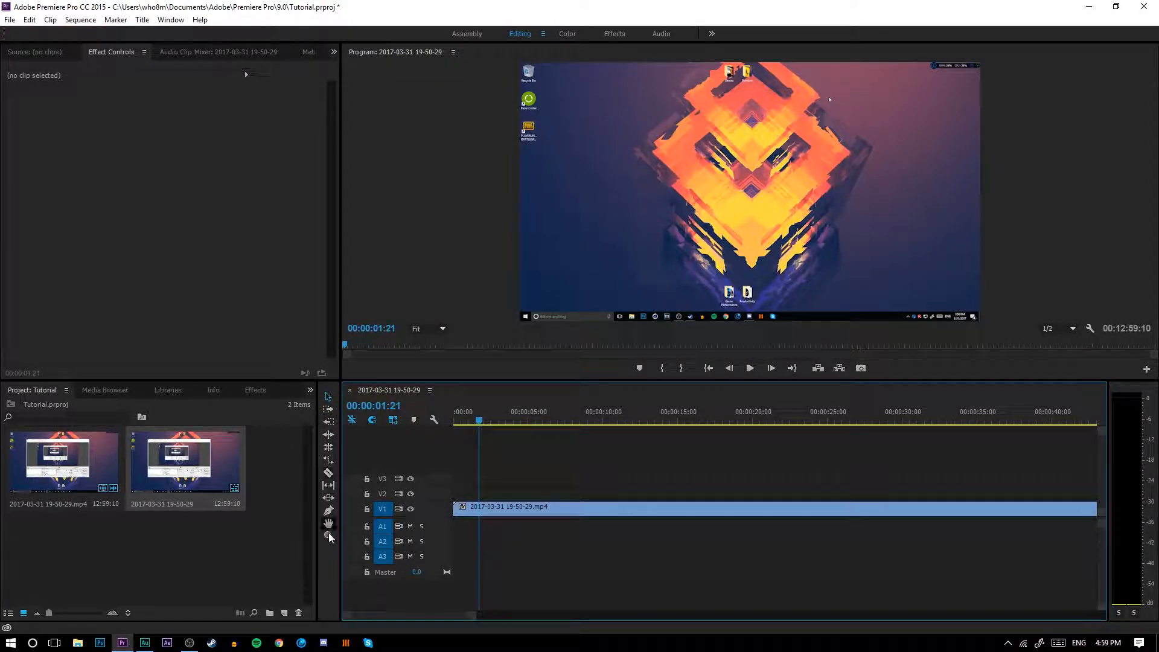
# Split the clip on V1 at the playhead with the Razor tool.
pyautogui.click(327, 473)
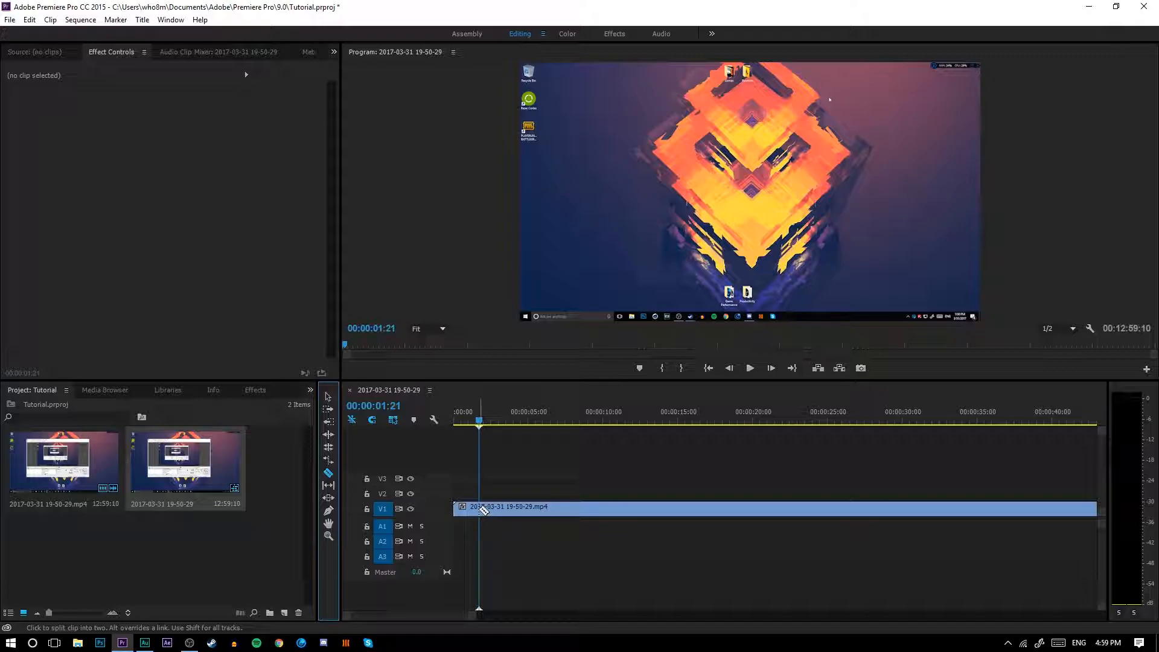
pyautogui.press('=')
pyautogui.press('=')
pyautogui.press('=')
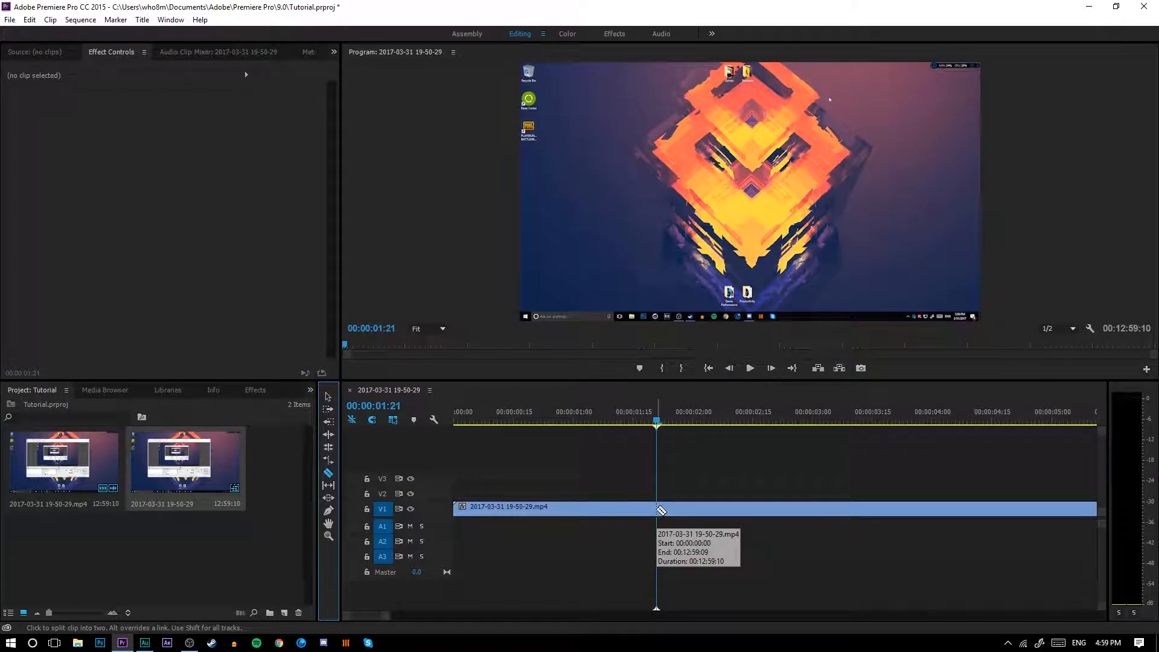
pyautogui.click(657, 508)
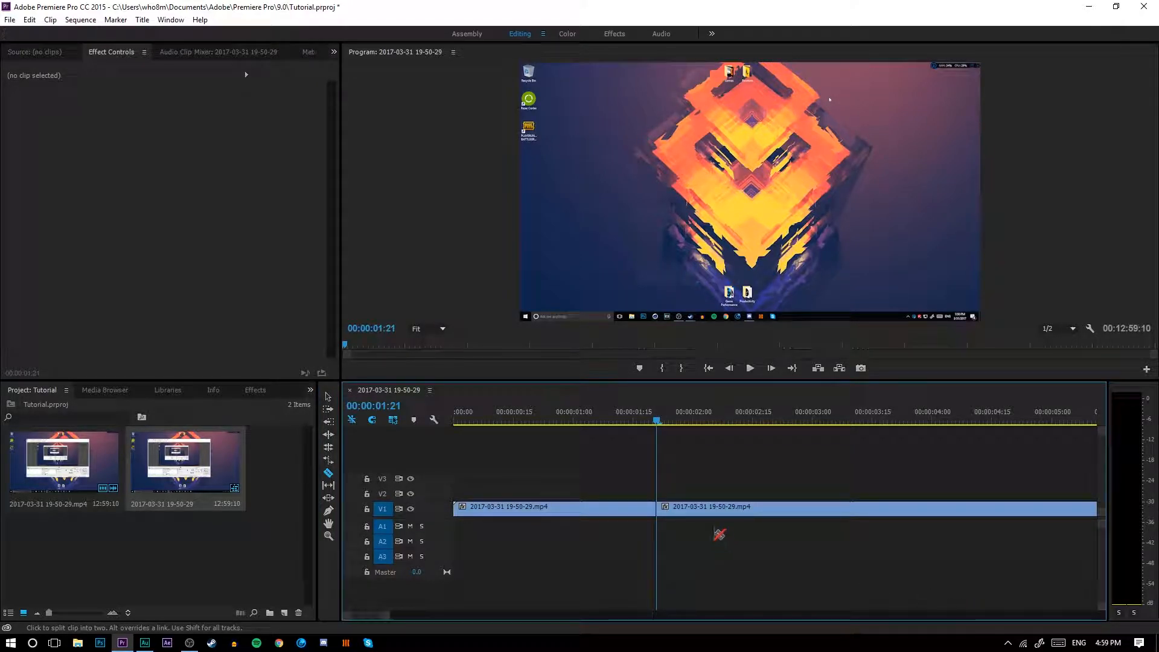
pyautogui.click(628, 508)
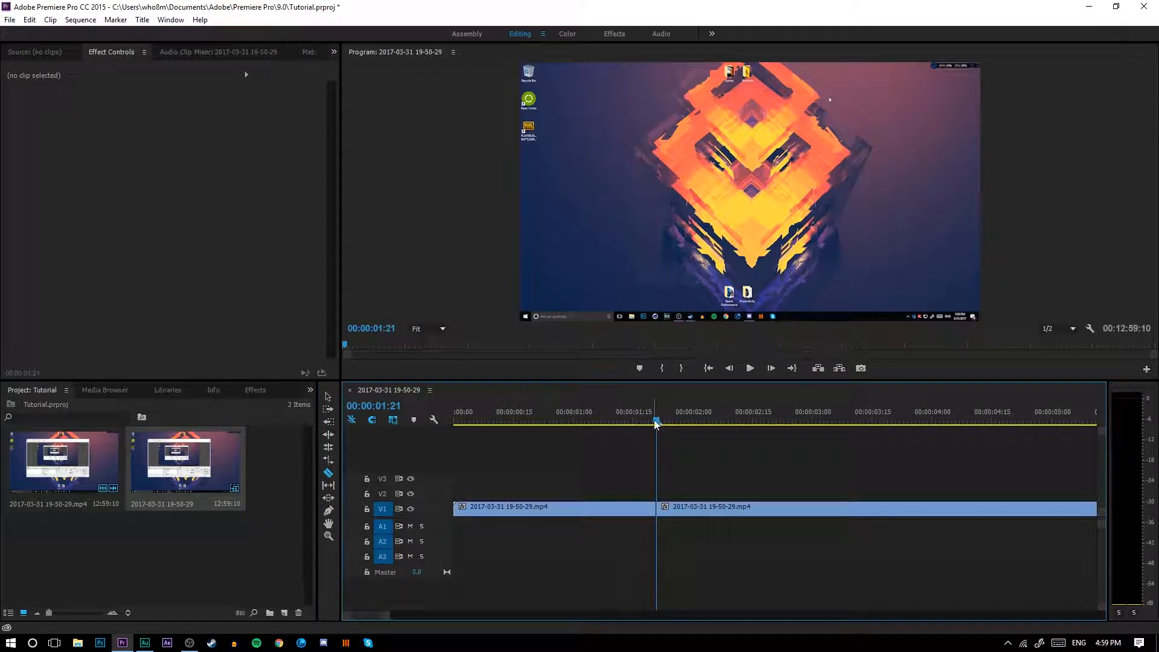
# Ripple delete the short opening segment before the cut on V1.
pyautogui.moveTo(657, 421); pyautogui.dragTo(708, 420)
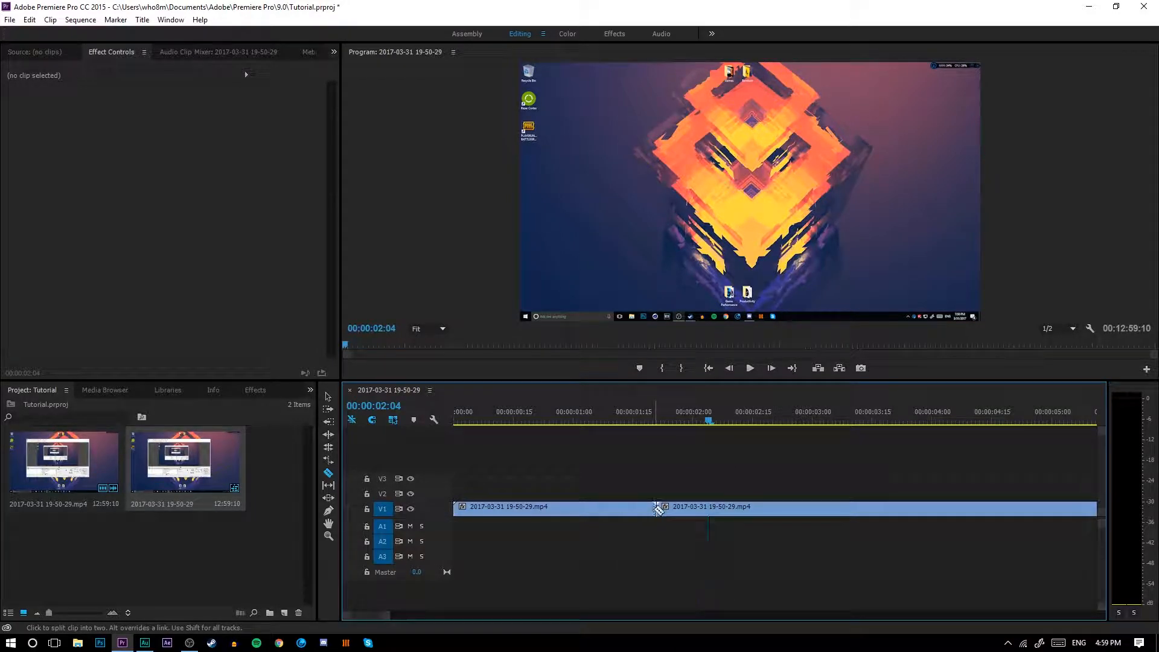
pyautogui.click(328, 396)
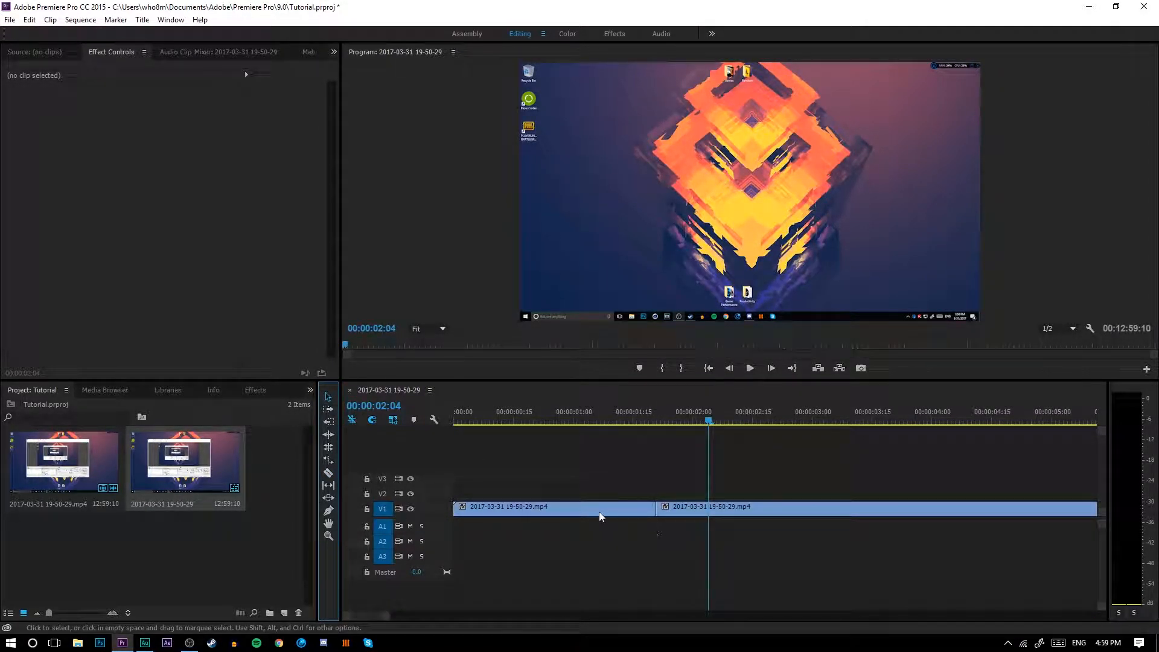
pyautogui.click(503, 507)
pyautogui.rightClick(506, 507)
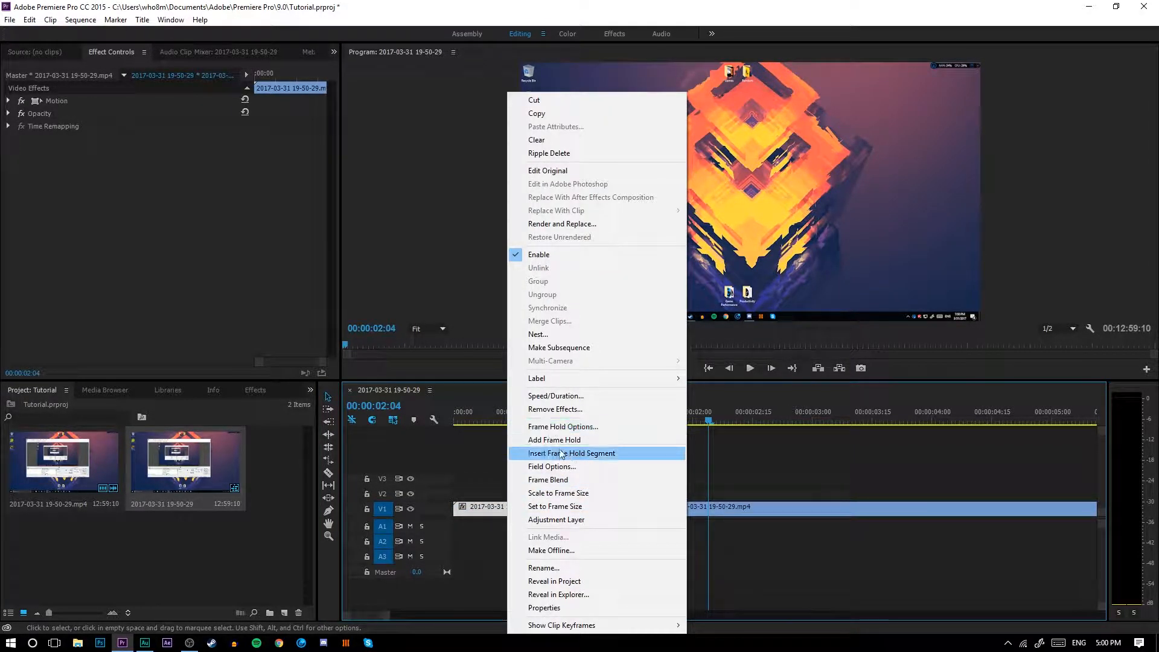
pyautogui.click(554, 154)
pyautogui.press('-')
pyautogui.press('-')
pyautogui.press('-')
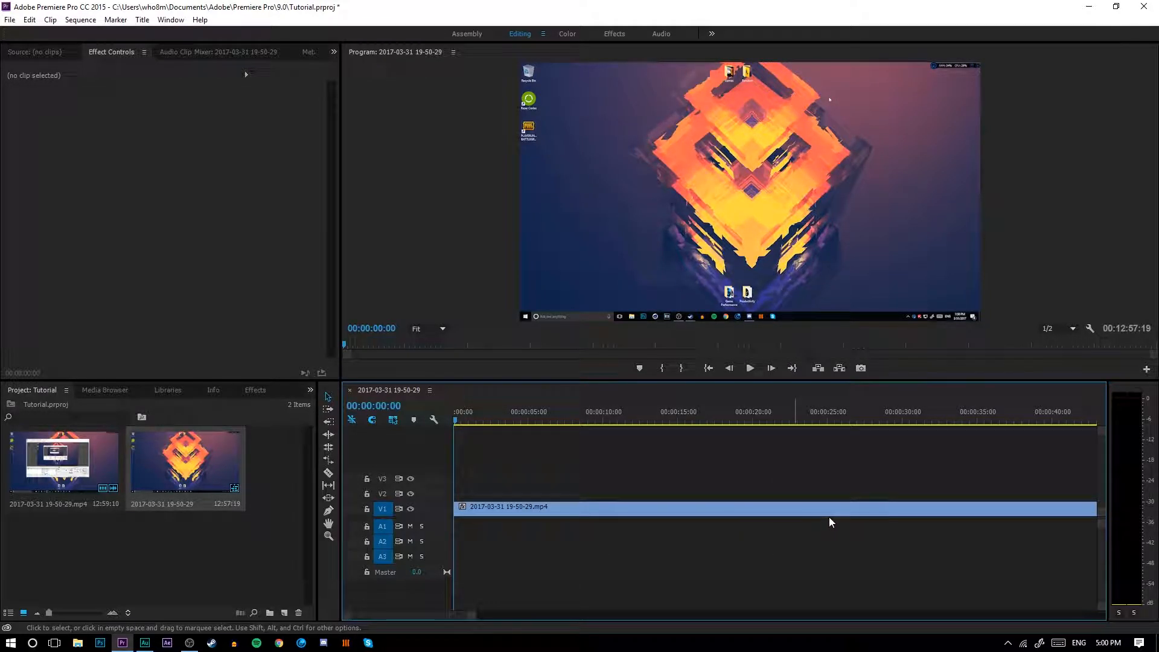
# Show the whole length of the sequence in the timeline and keep the playhead at its start.
pyautogui.press('-')
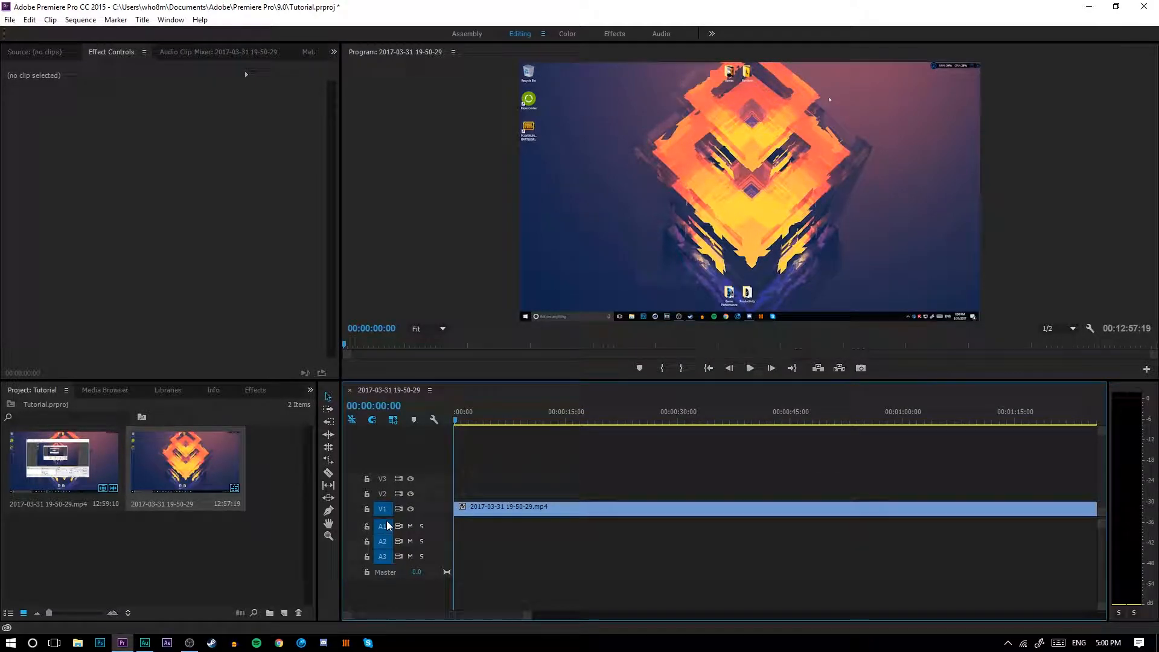
pyautogui.press('-')
pyautogui.press('-')
pyautogui.press('-')
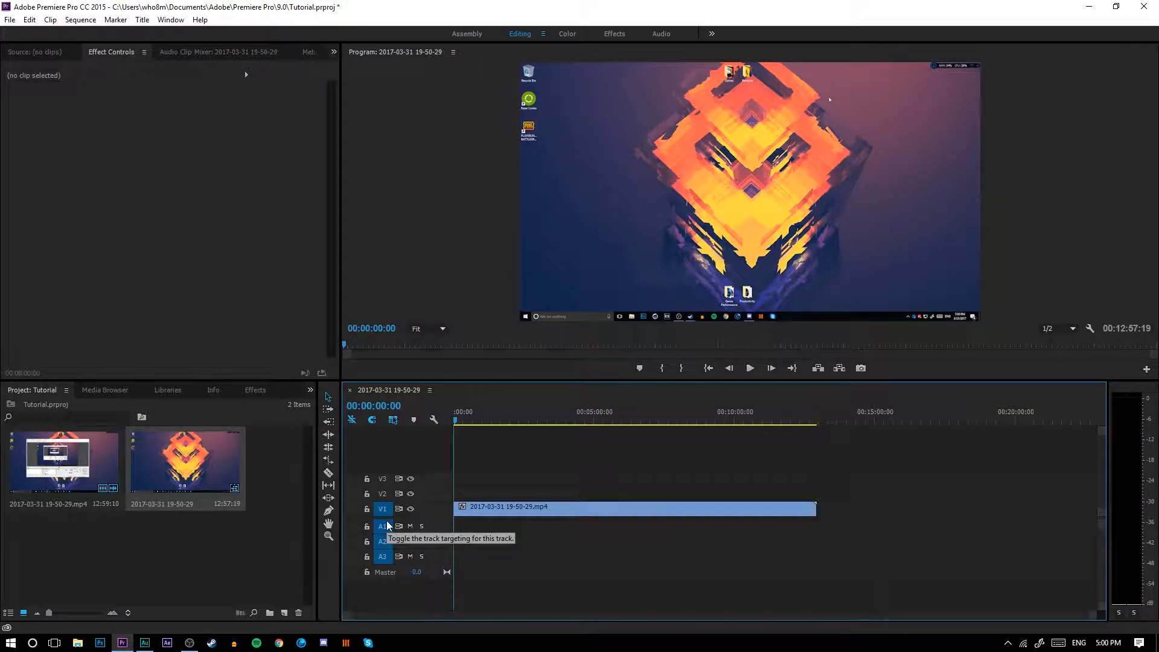
pyautogui.moveTo(464, 420); pyautogui.dragTo(416, 427)
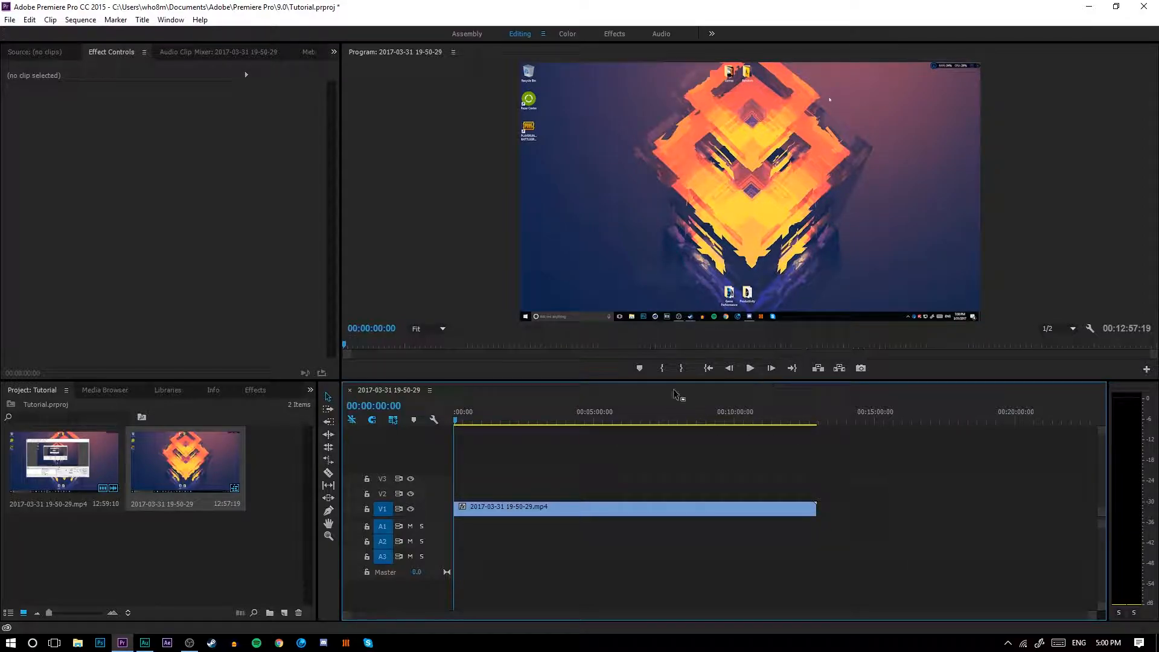
pyautogui.moveTo(472, 424); pyautogui.dragTo(447, 425)
pyautogui.click(3, 21)
pyautogui.click(8, 23)
pyautogui.click(8, 23)
pyautogui.click(244, 275)
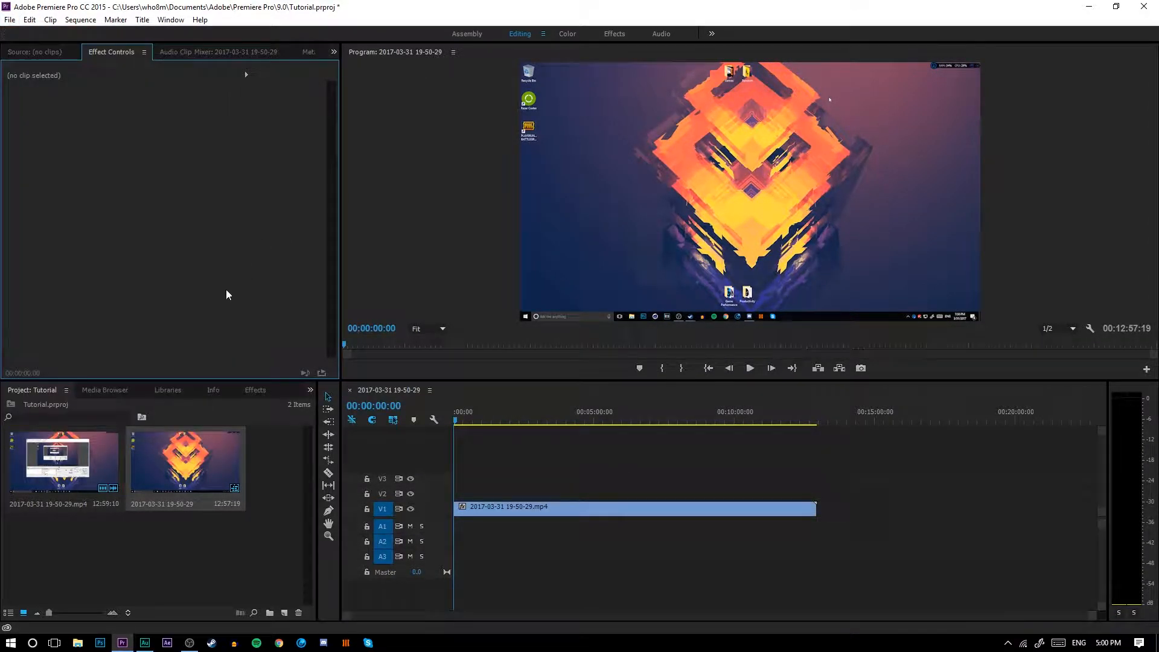
# Import Mechton.avi from the Documents folder and place it on V2 above the recording, about 16 seconds in.
pyautogui.click(10, 19)
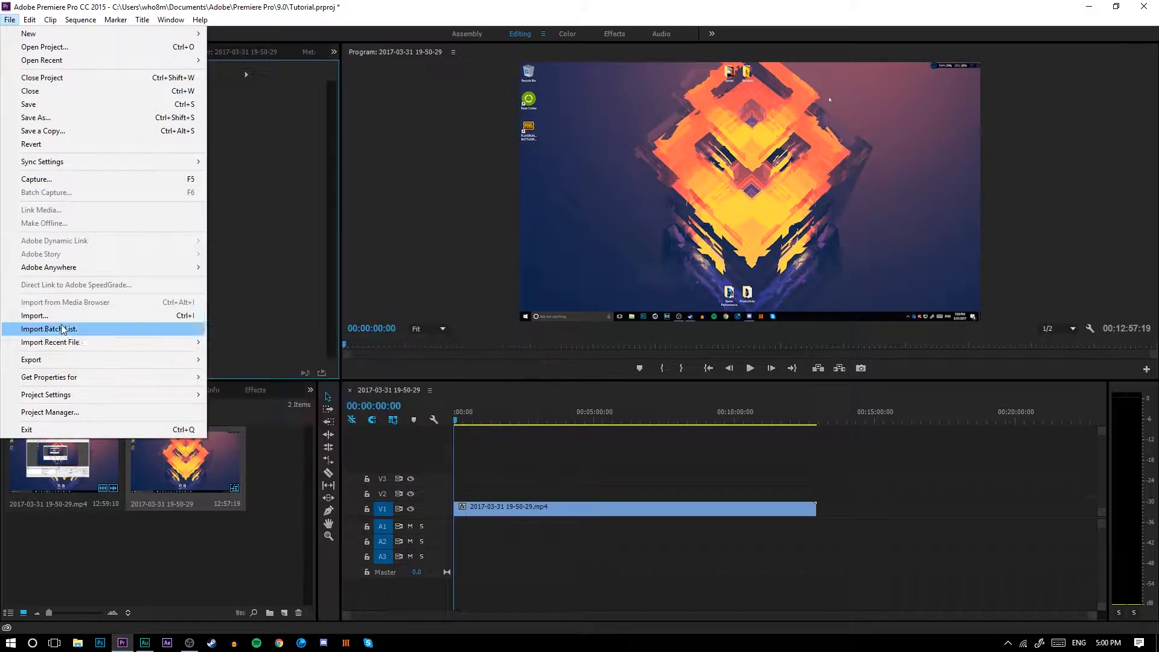
pyautogui.click(155, 306)
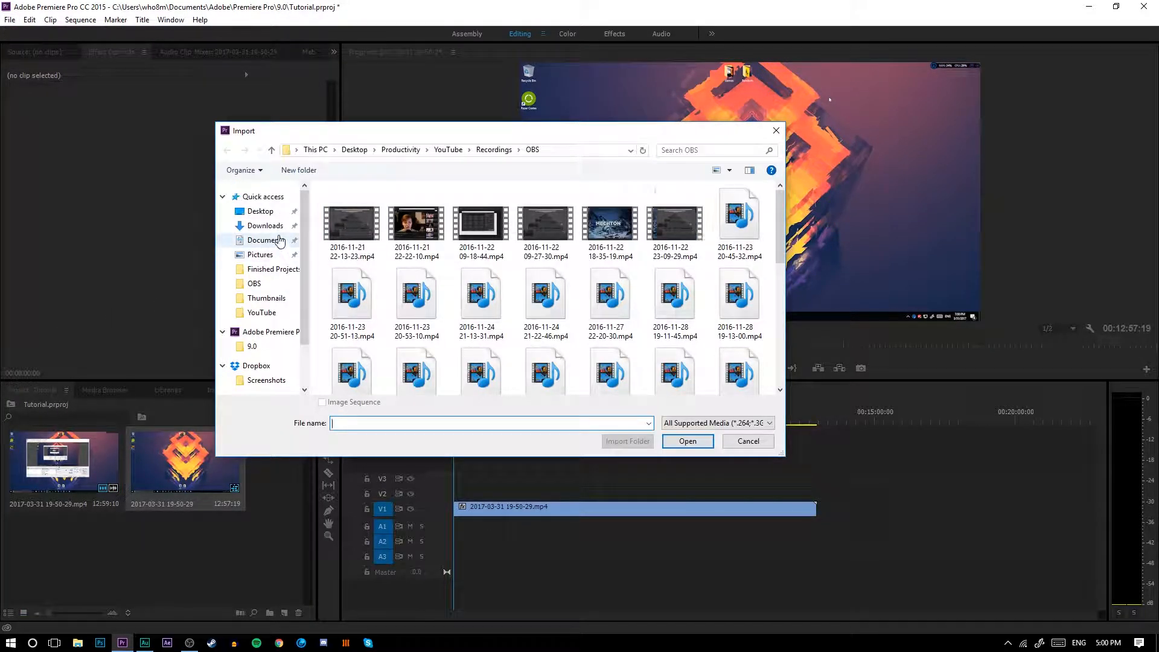
pyautogui.click(262, 240)
pyautogui.scroll(-5, 483, 278)
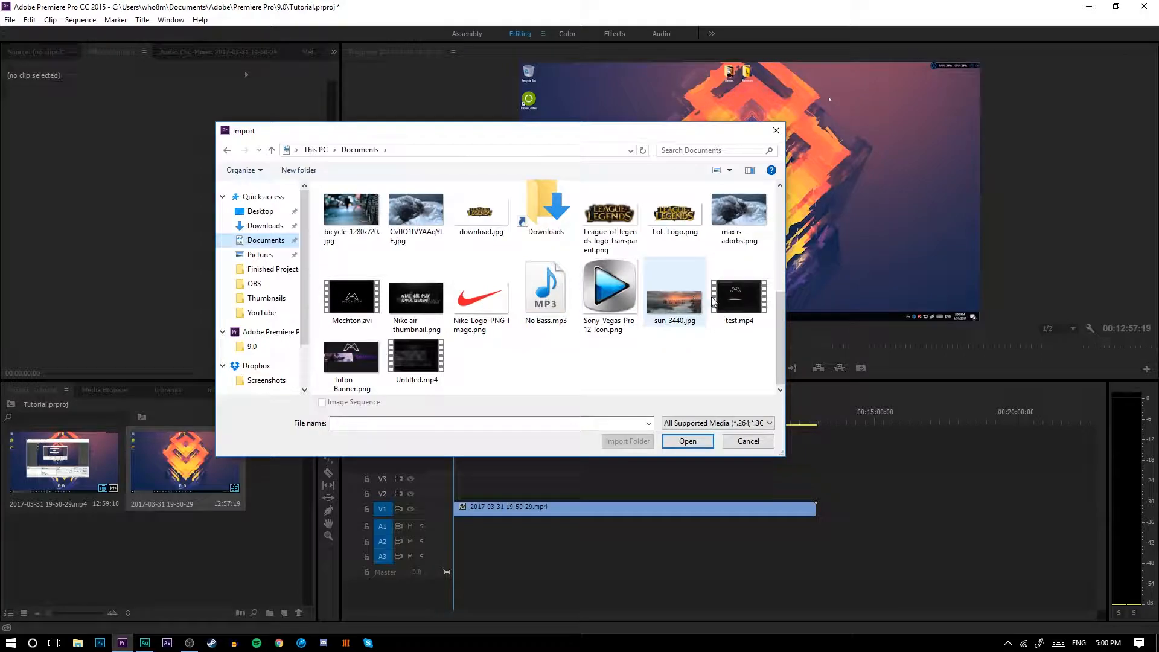
pyautogui.doubleClick(354, 312)
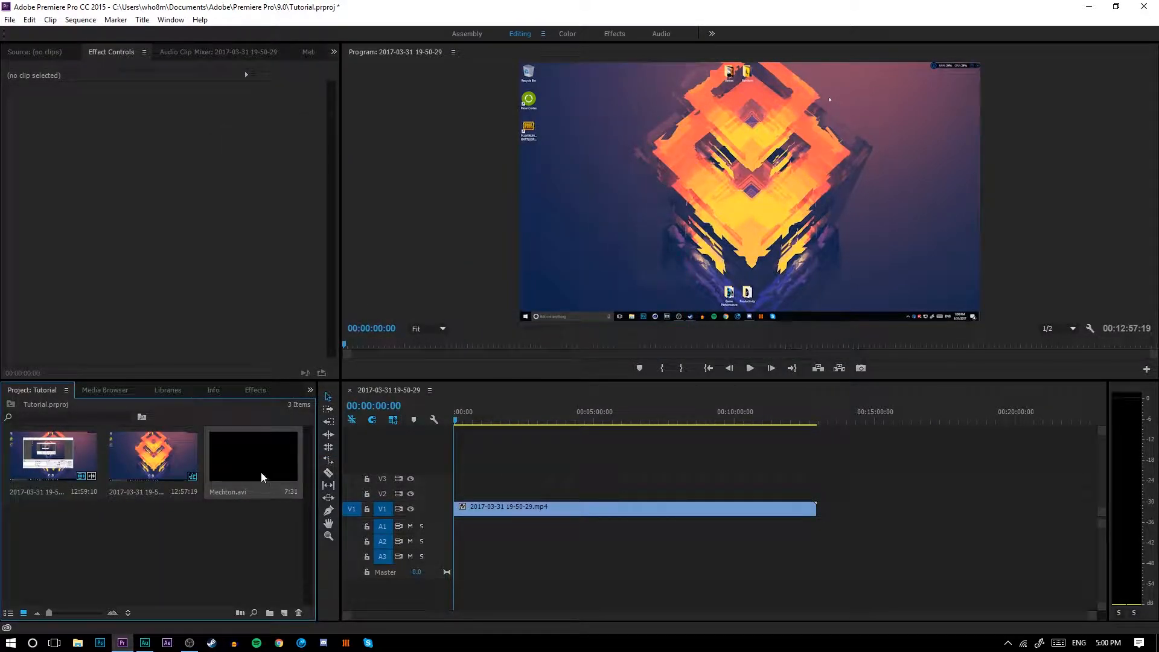
pyautogui.moveTo(232, 464); pyautogui.dragTo(461, 494)
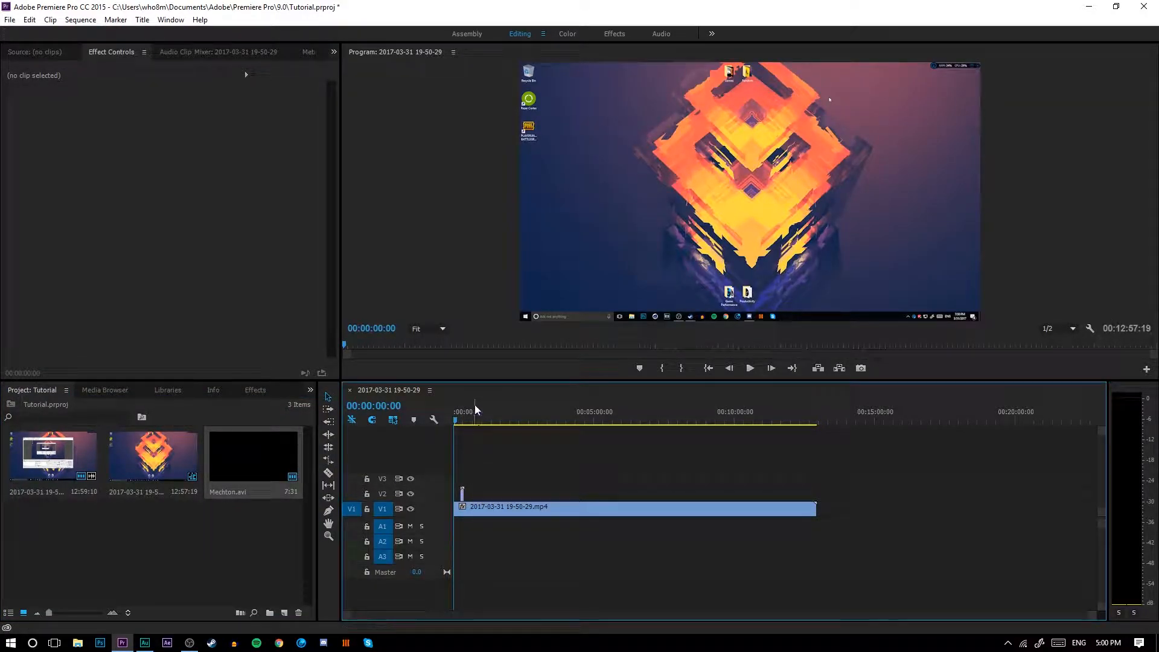
# Play the sequence from 00:00:12:27 through the Mechton.avi overlay and stop at 00:00:21:01.
pyautogui.click(461, 417)
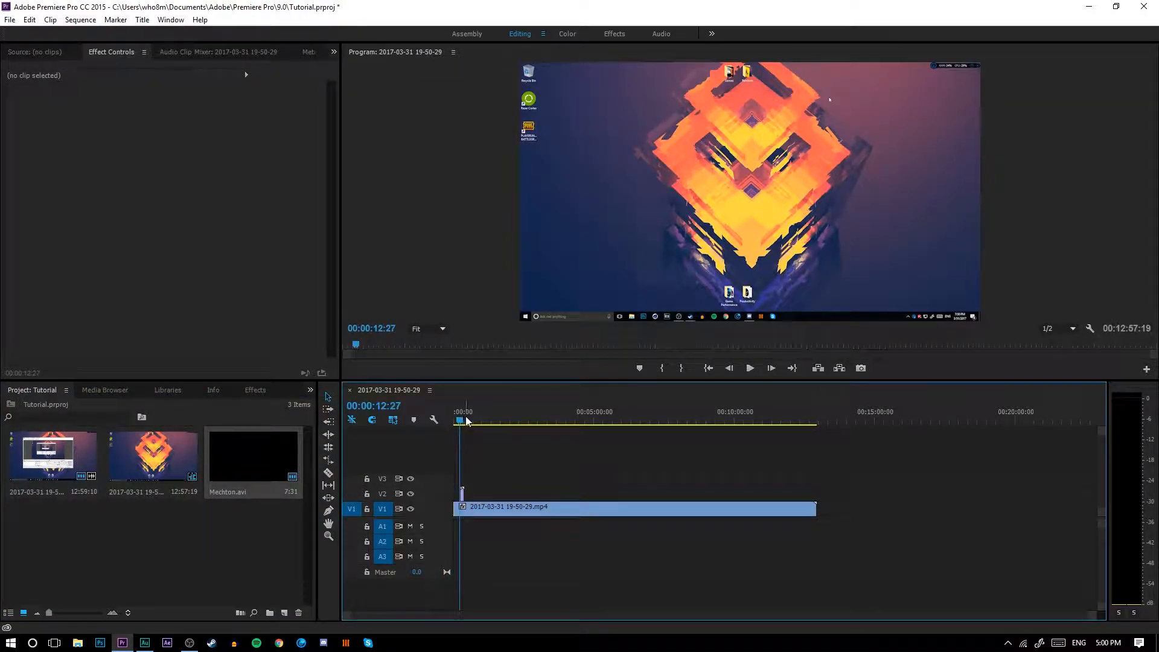
pyautogui.click(750, 368)
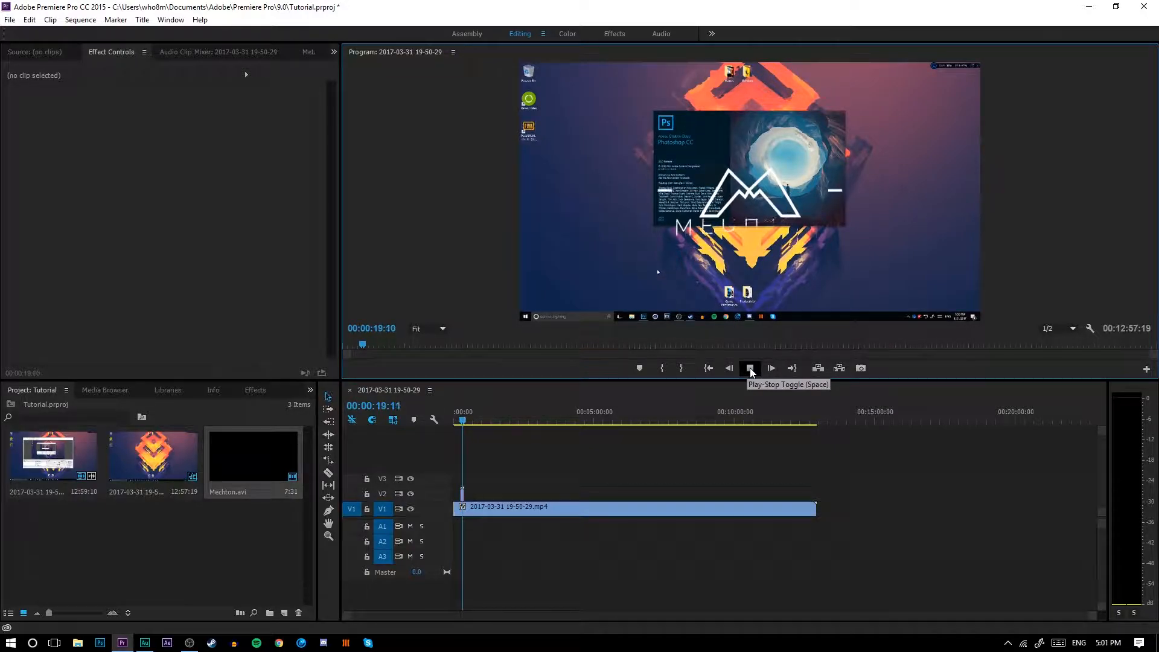
pyautogui.click(751, 369)
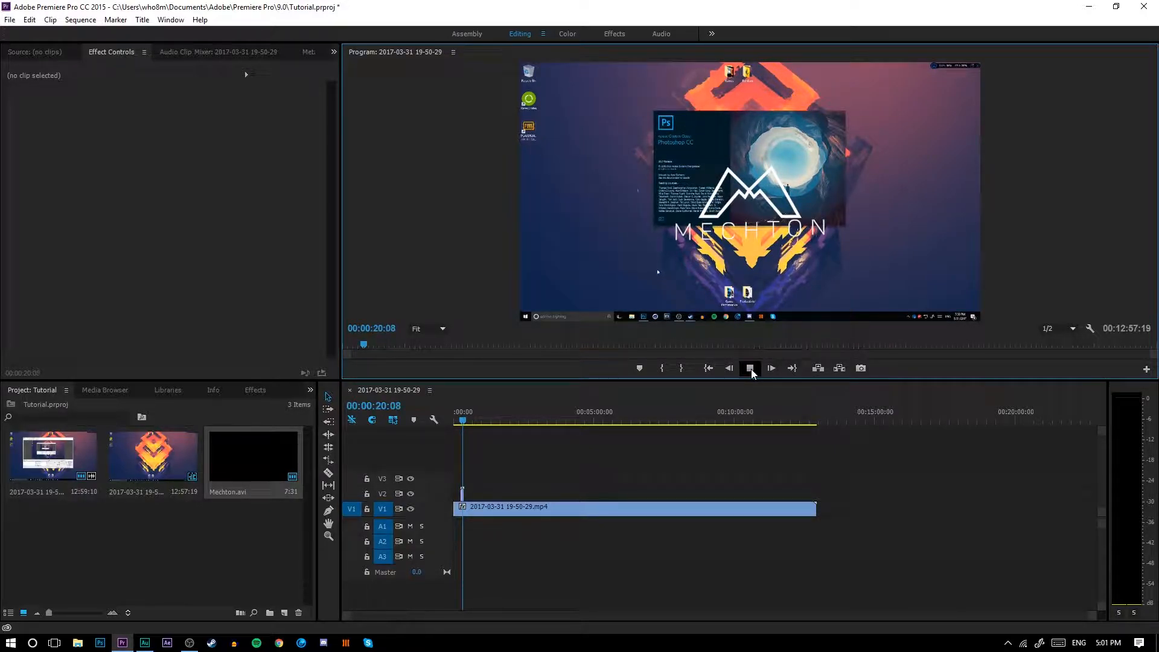
pyautogui.click(752, 370)
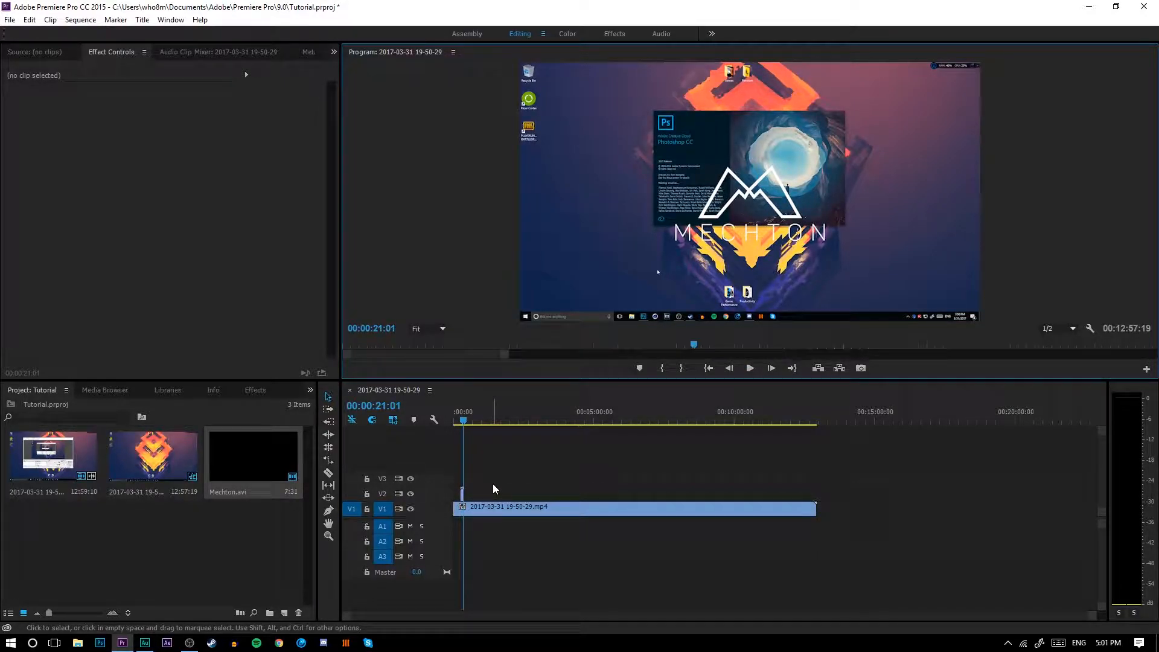
# Set the keyframe display of the Mechton.avi clip on V2 to Motion Position.
pyautogui.click(602, 476)
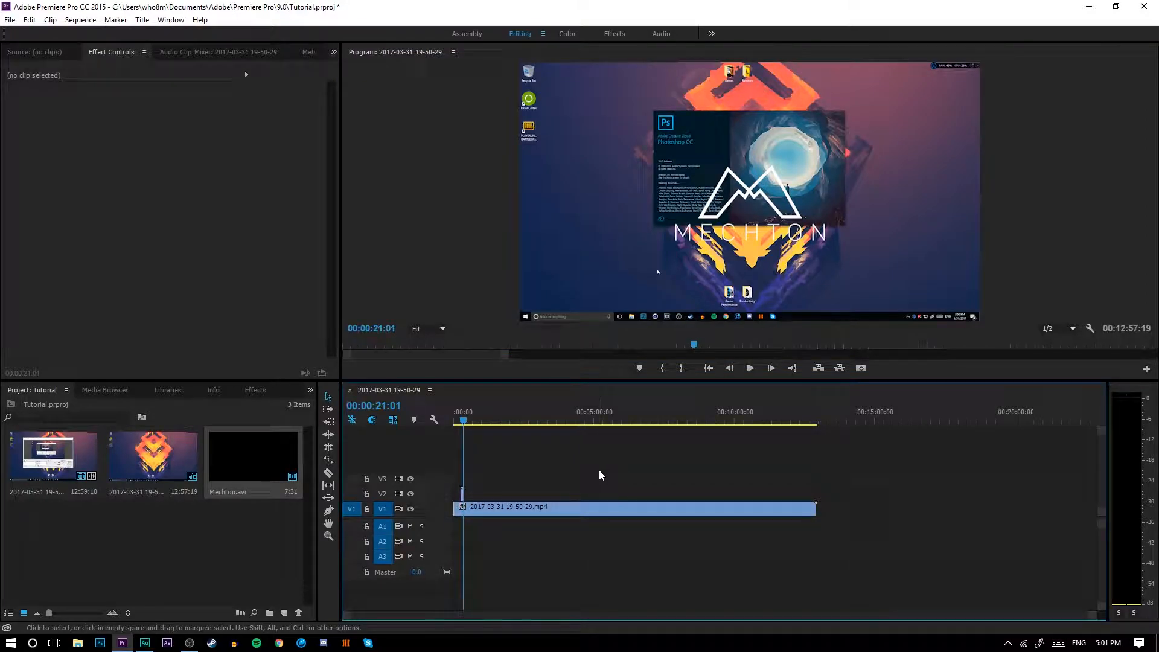
pyautogui.press('=')
pyautogui.press('=')
pyautogui.press('=')
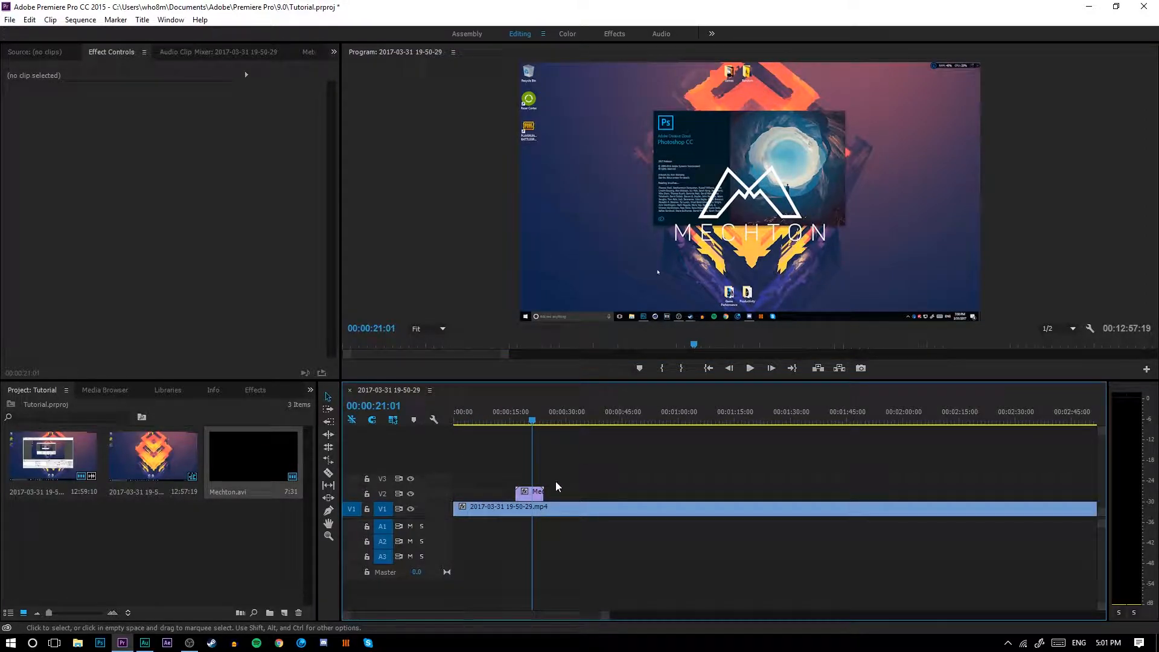
pyautogui.rightClick(526, 491)
pyautogui.moveTo(550, 501)
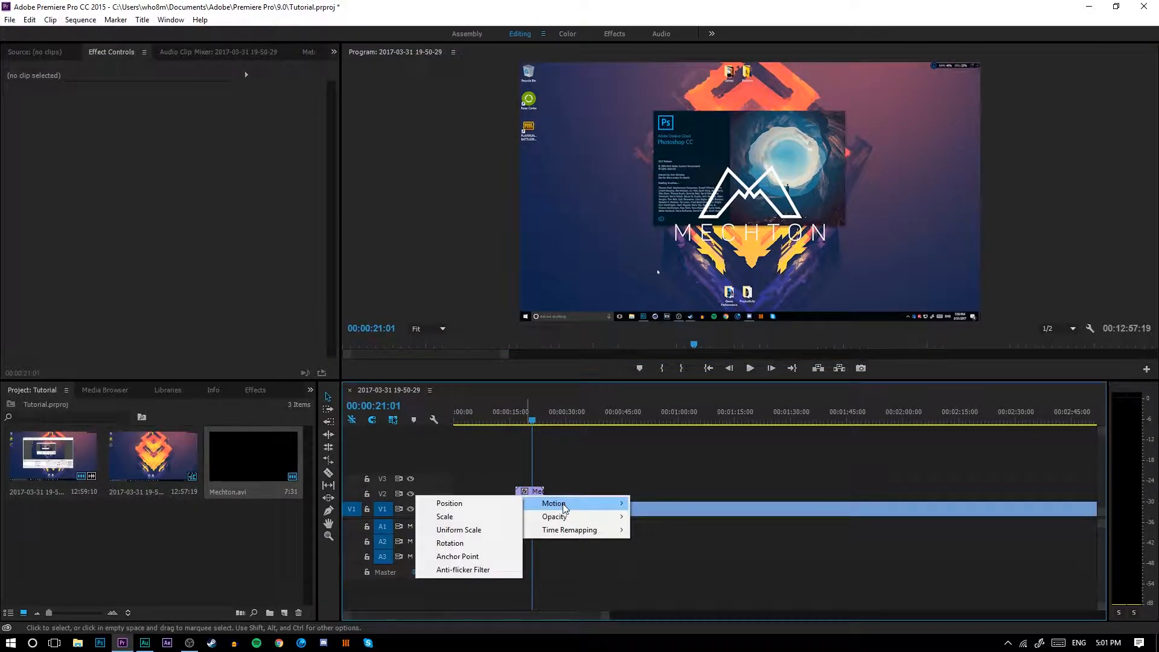
pyautogui.click(458, 502)
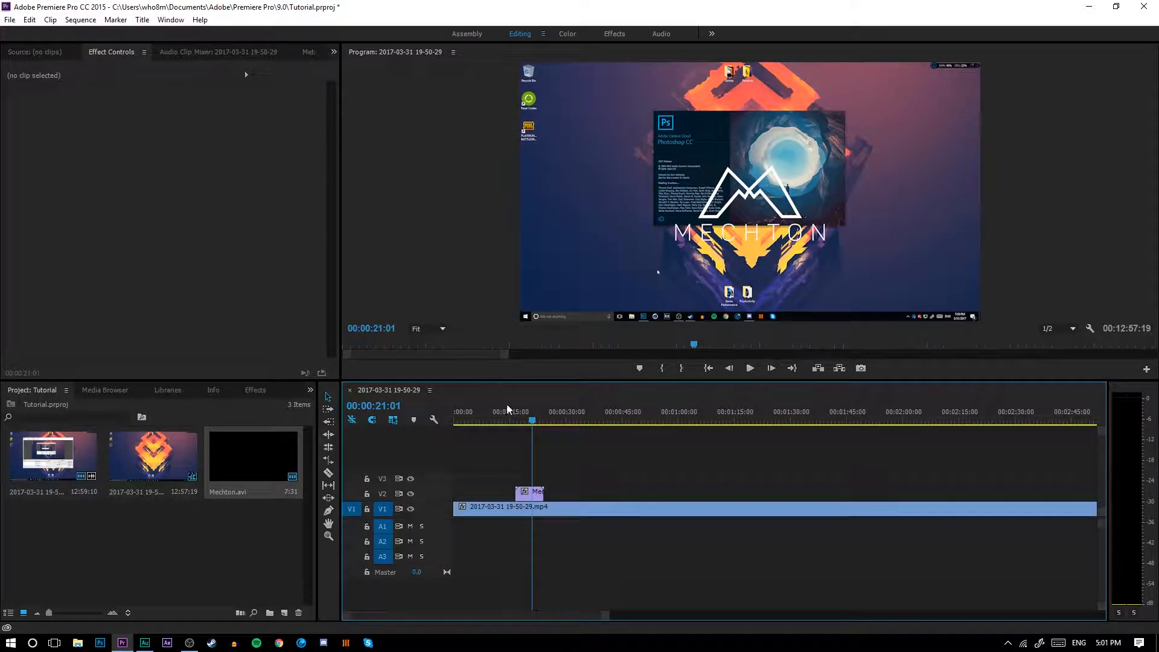
# Select Mechton.avi on V2, expand its Motion settings and activate the Motion transform box in the picture.
pyautogui.click(526, 492)
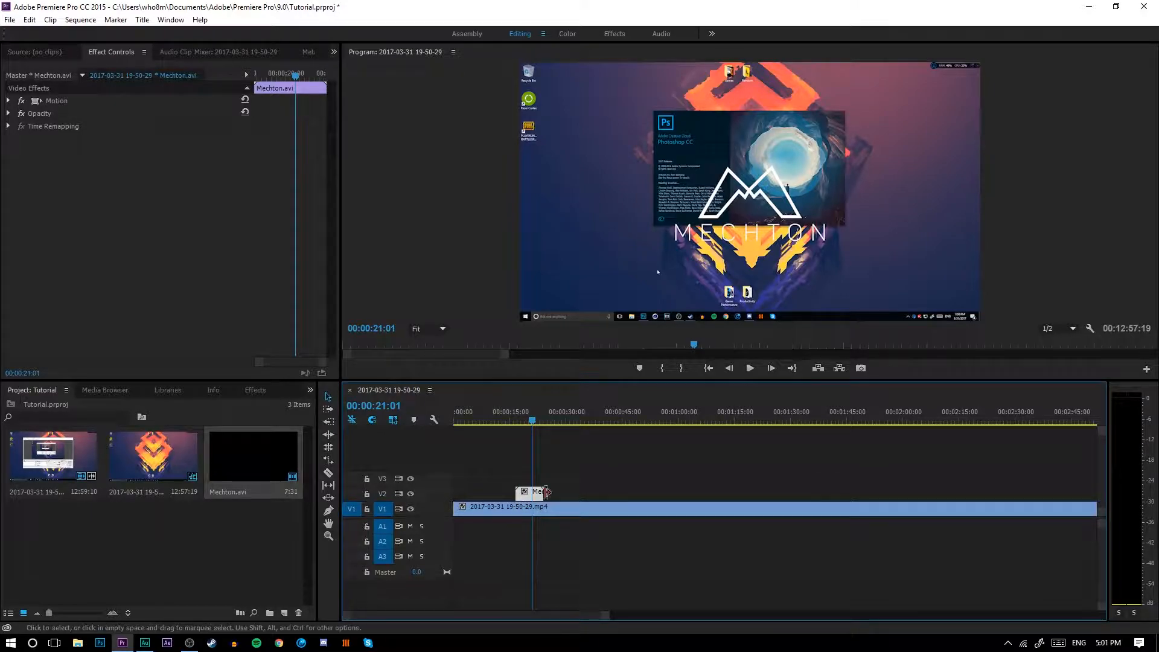
pyautogui.click(59, 52)
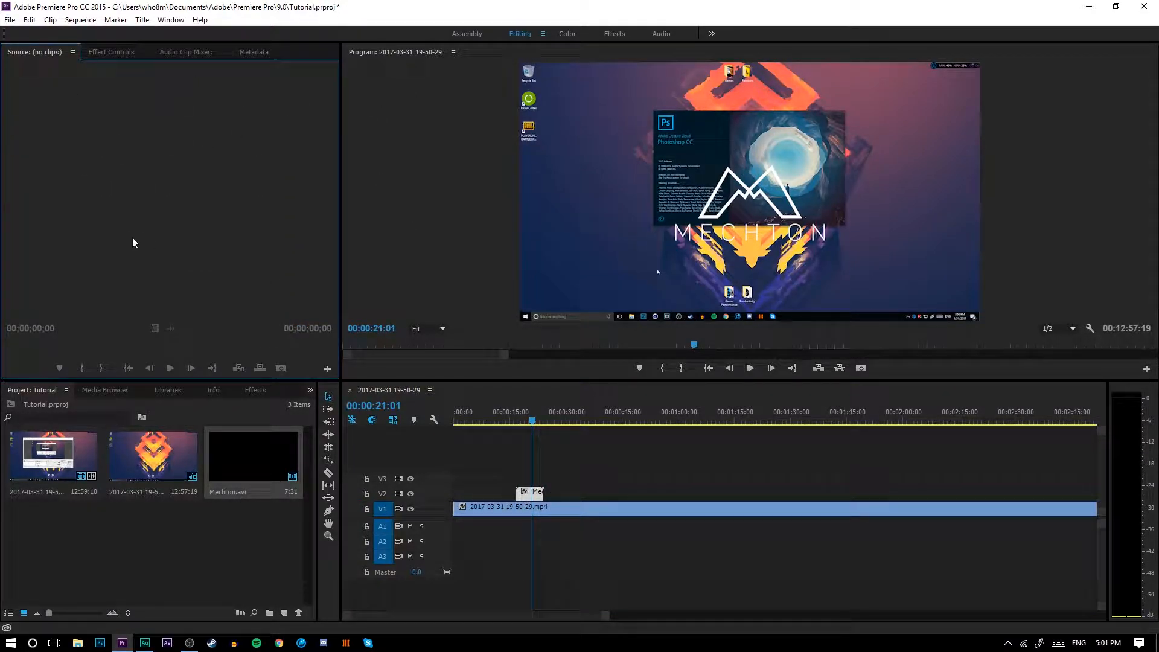
pyautogui.click(115, 54)
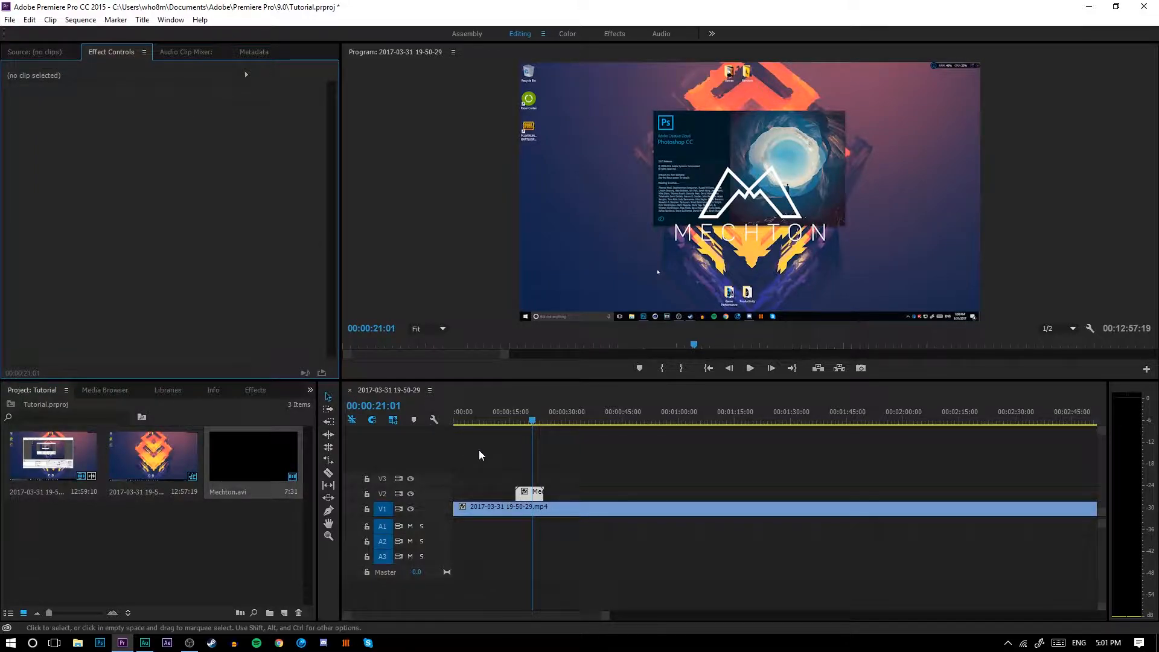
pyautogui.click(523, 495)
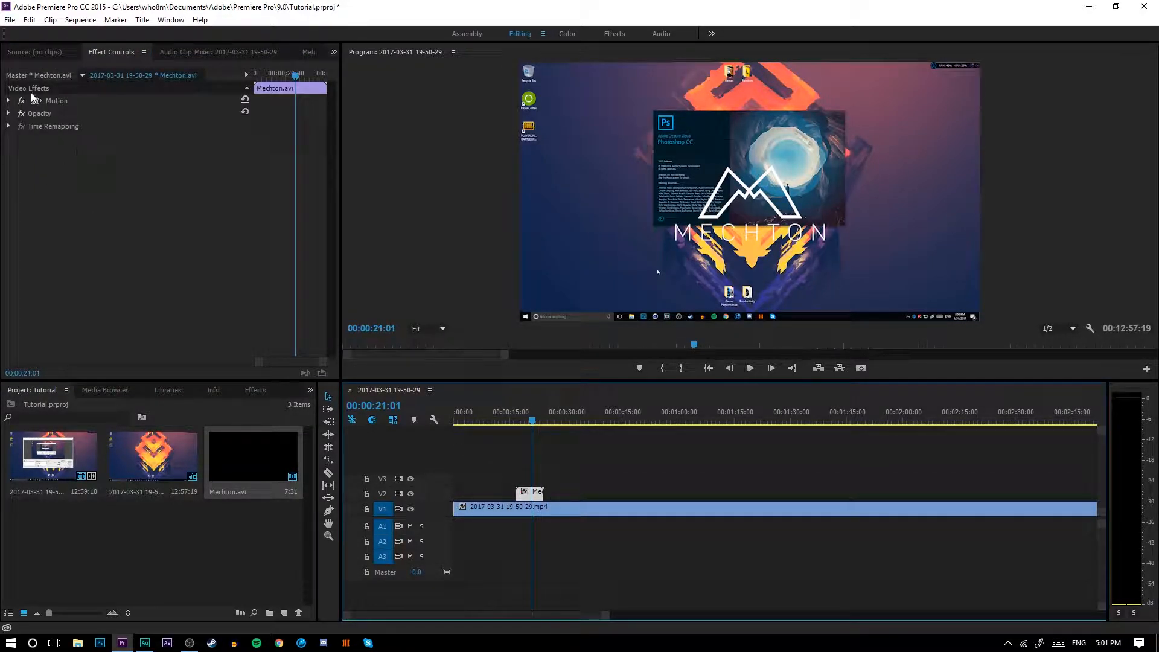
pyautogui.click(49, 102)
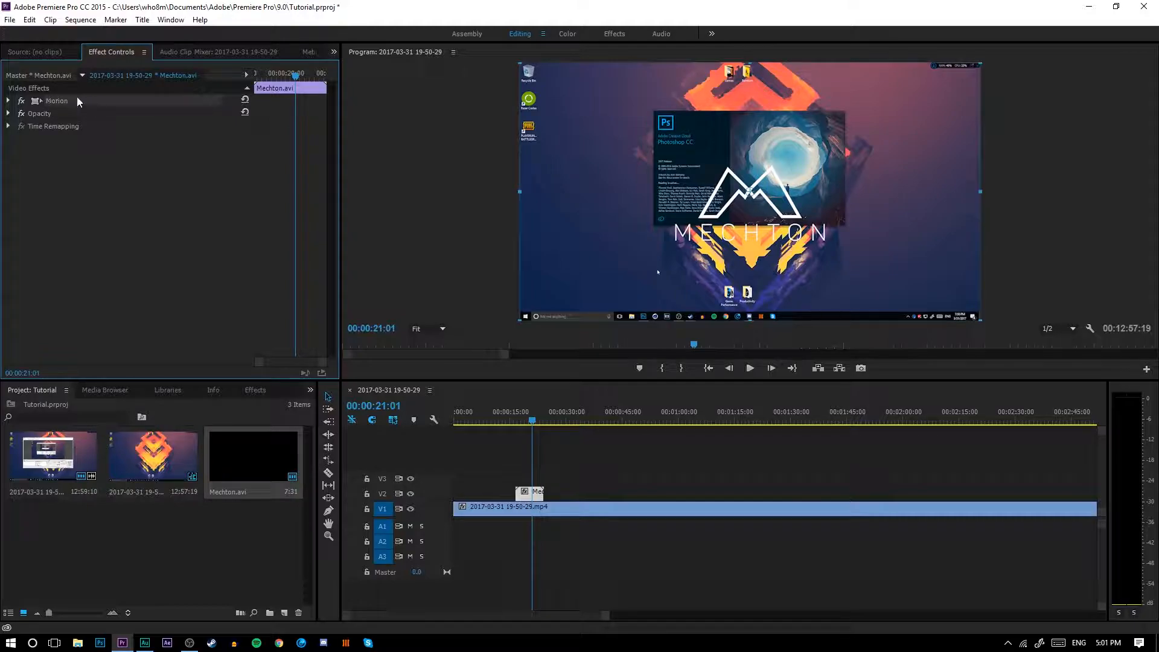
pyautogui.click(9, 101)
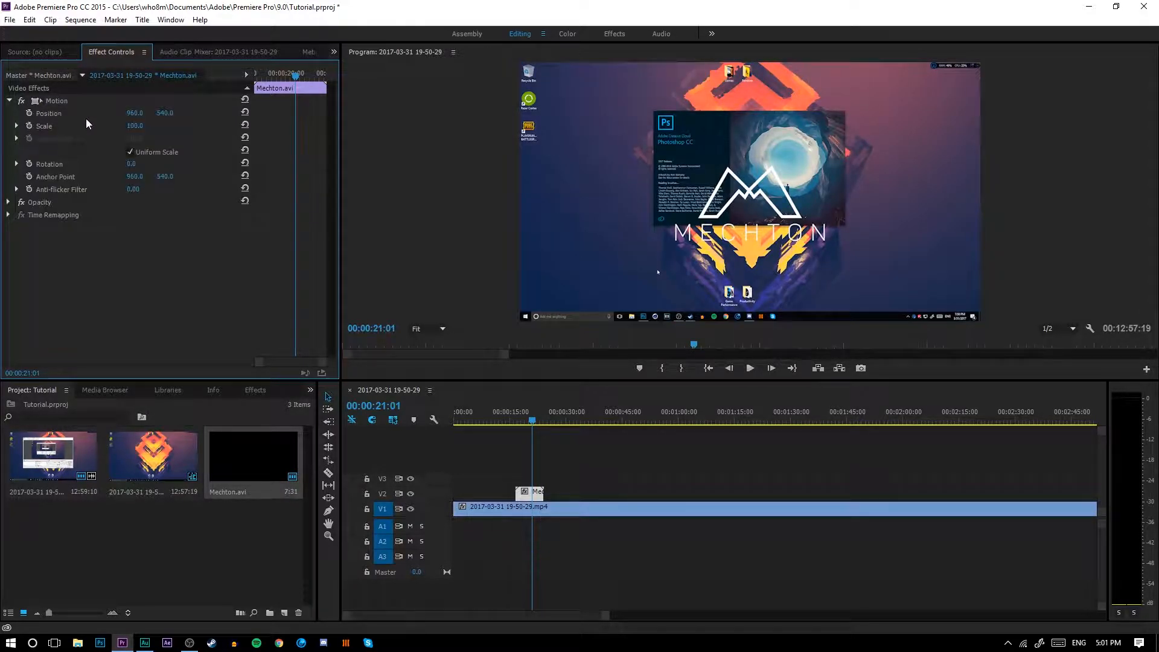
pyautogui.click(37, 101)
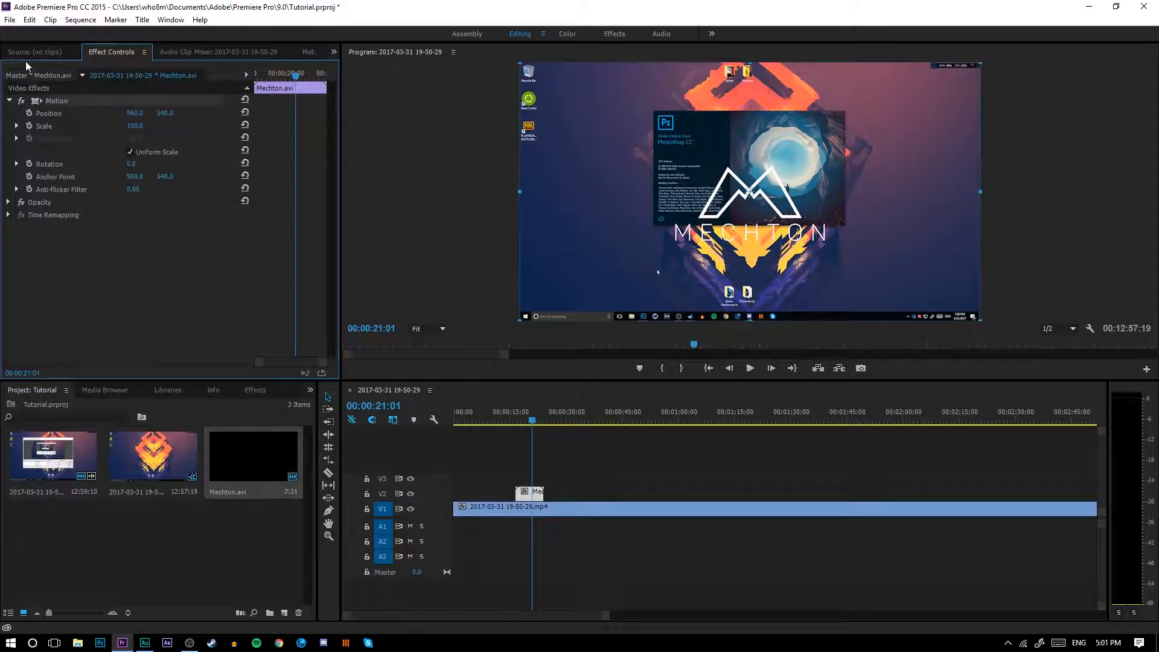
# Shrink the Mechton.avi overlay in the picture to about 74.4 scale and move it to about position 942.4, 545.0.
pyautogui.moveTo(518, 63); pyautogui.dragTo(577, 95)
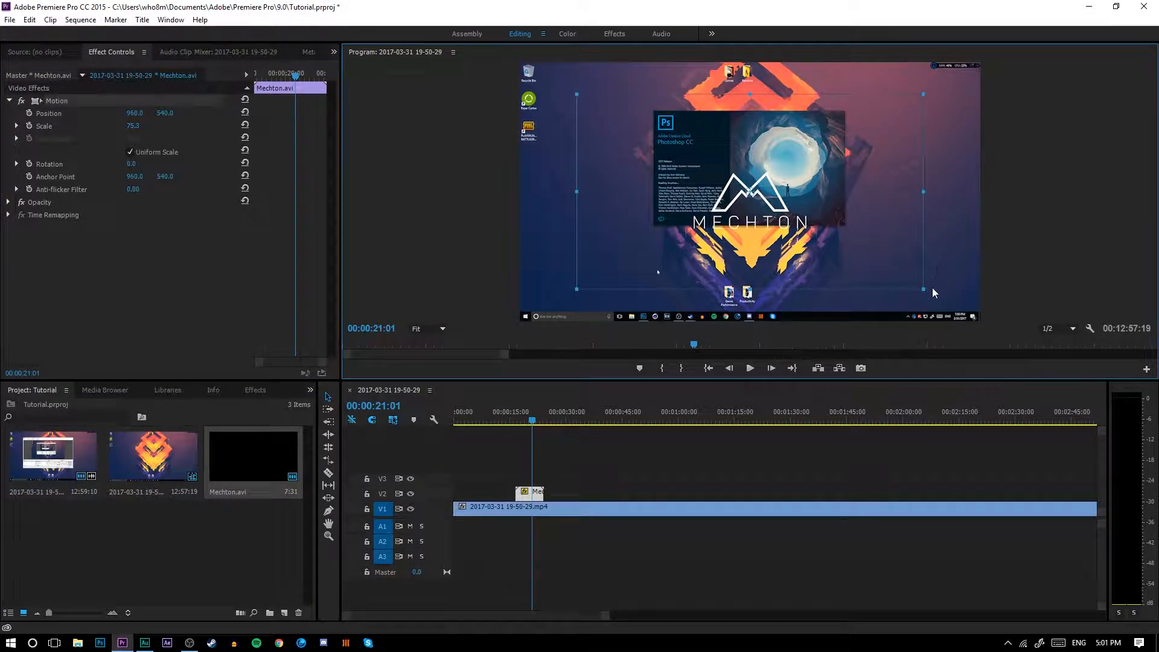
pyautogui.moveTo(933, 289)
pyautogui.mouseDown()
pyautogui.moveTo(990, 322)
pyautogui.moveTo(921, 288)
pyautogui.mouseUp()
pyautogui.moveTo(763, 206)
pyautogui.mouseDown()
pyautogui.moveTo(640, 211)
pyautogui.moveTo(808, 210)
pyautogui.moveTo(772, 210)
pyautogui.mouseUp()
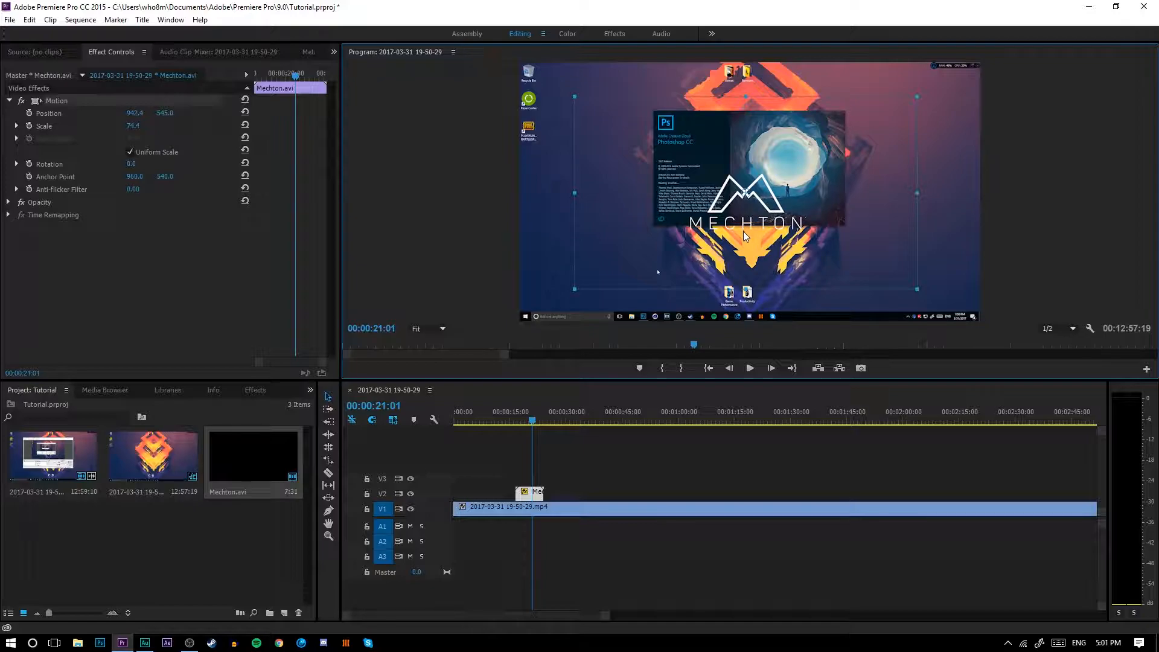
# Reset the Position and Scale of Mechton.avi to their defaults.
pyautogui.click(305, 269)
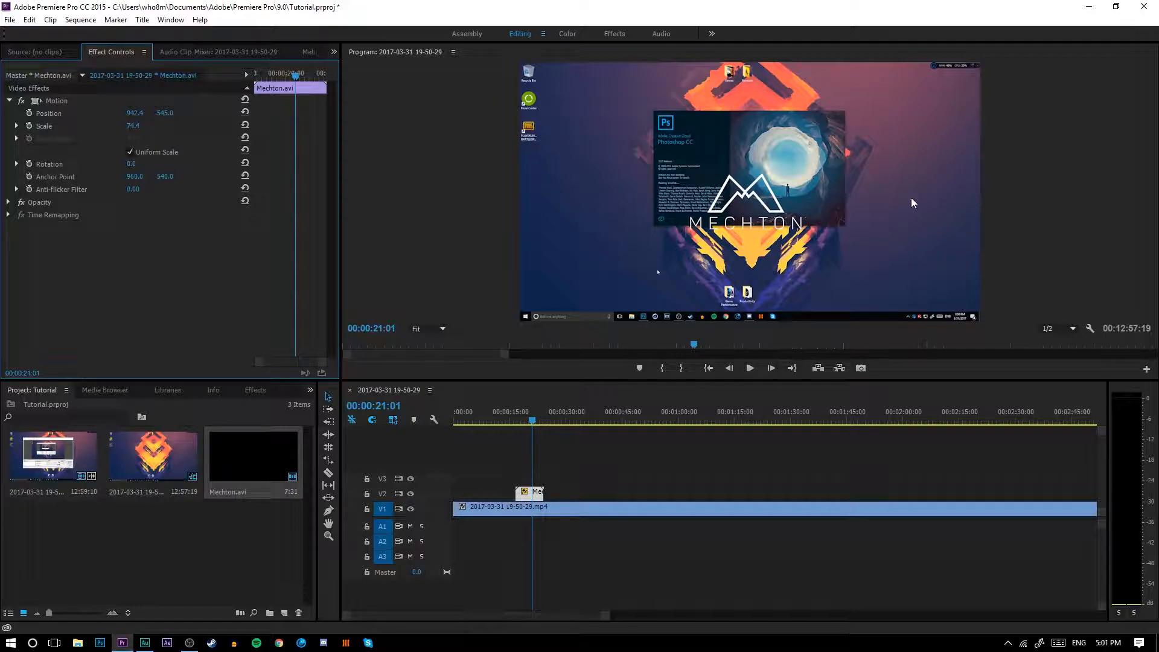
pyautogui.click(247, 111)
pyautogui.click(245, 125)
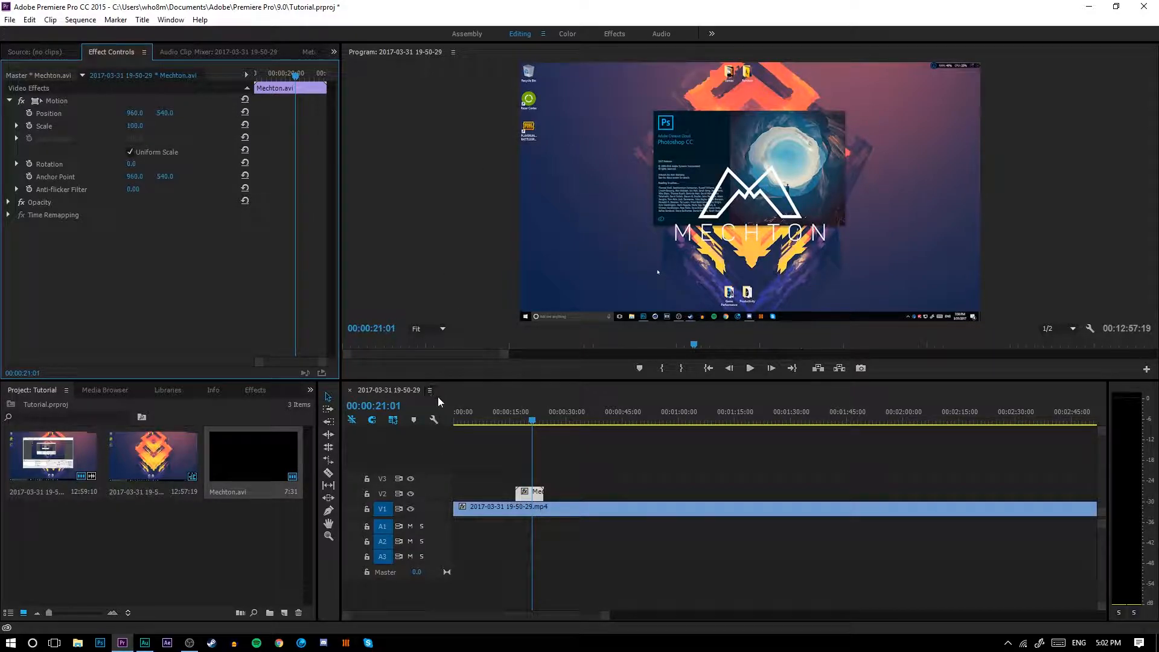
# Return the playhead to the sequence start and play the opening of the recording.
pyautogui.click(465, 424)
pyautogui.moveTo(465, 424); pyautogui.dragTo(410, 424)
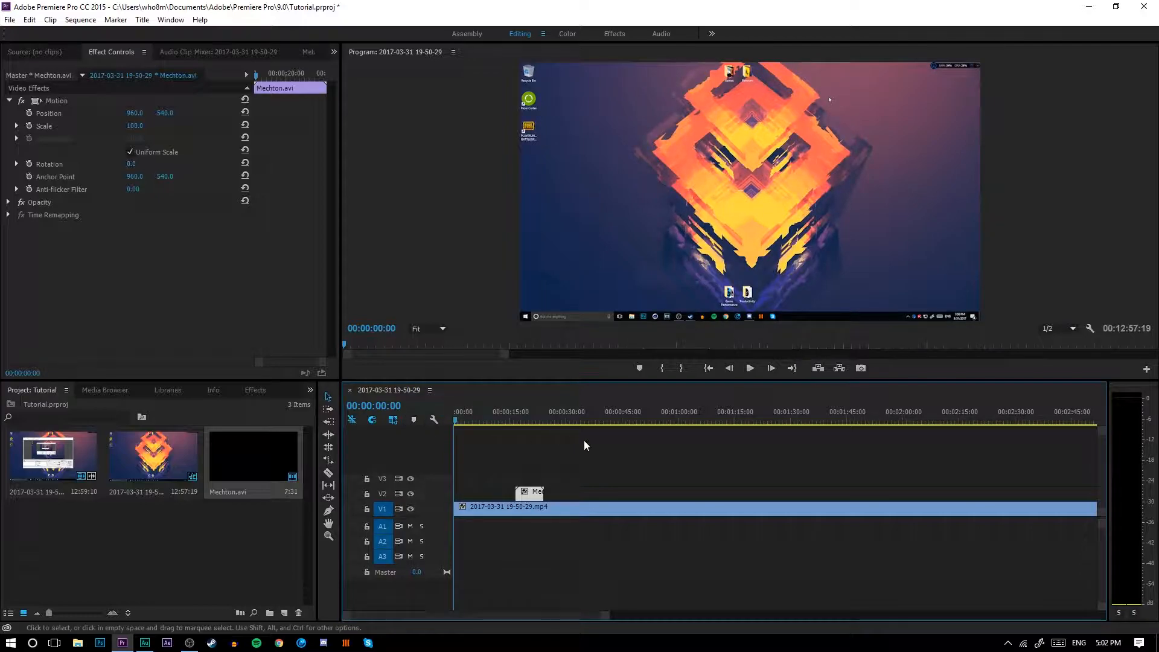
pyautogui.press('-')
pyautogui.press('-')
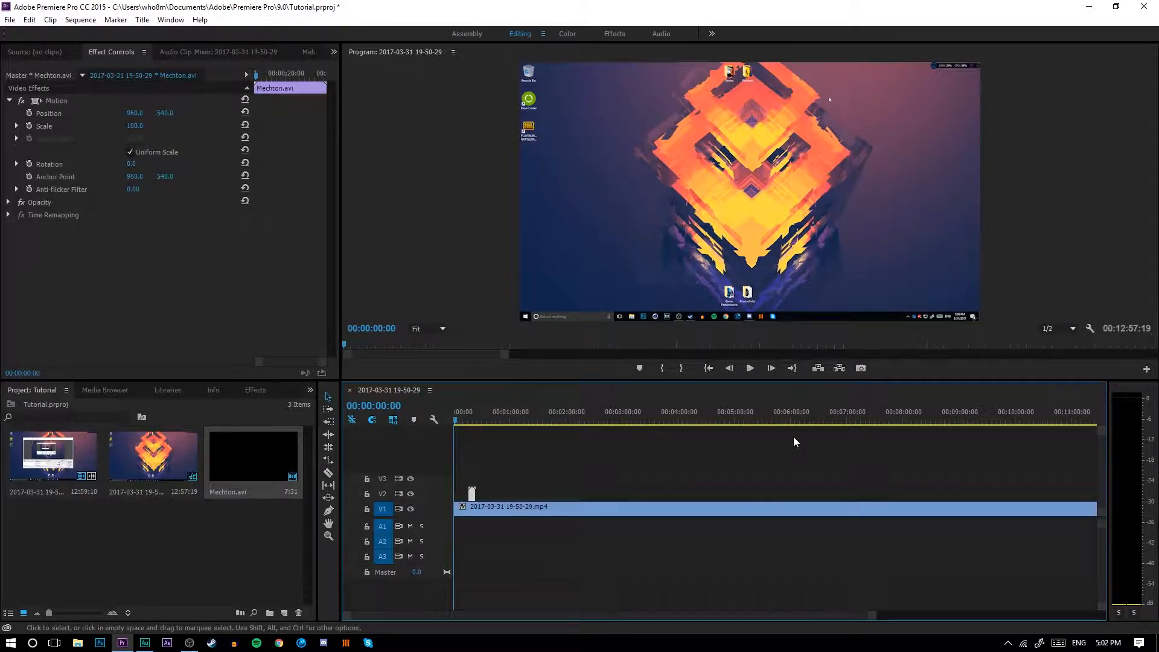
pyautogui.click(754, 372)
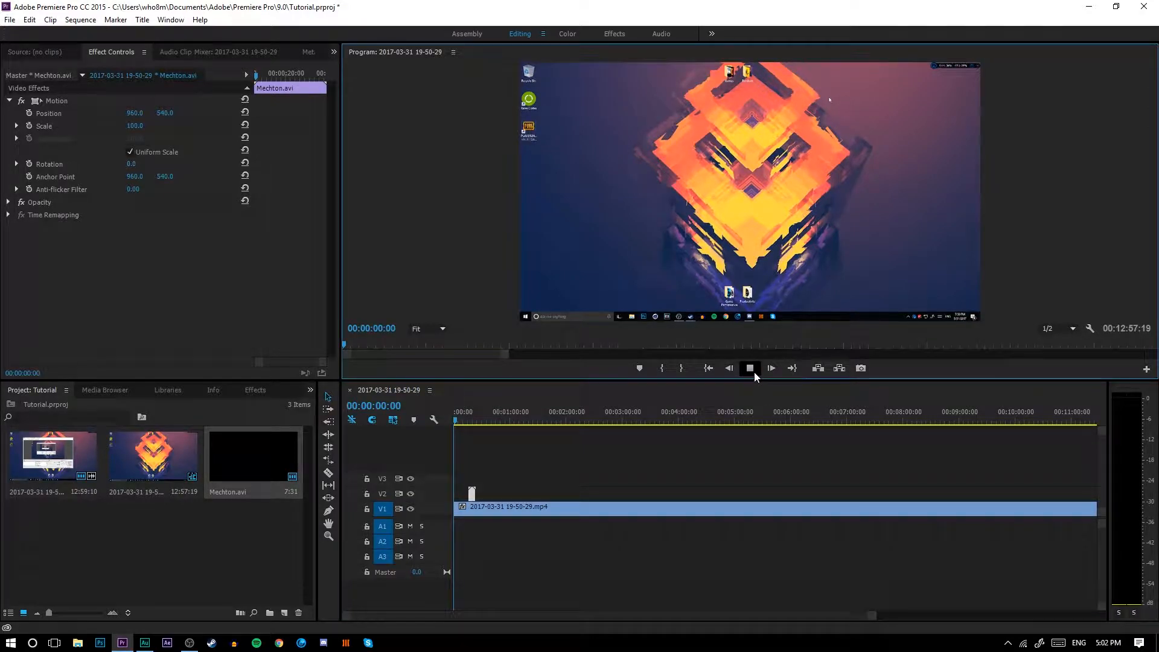
# Apply the Dip to Black dissolve transition to the start of the recording on V1.
pyautogui.click(262, 389)
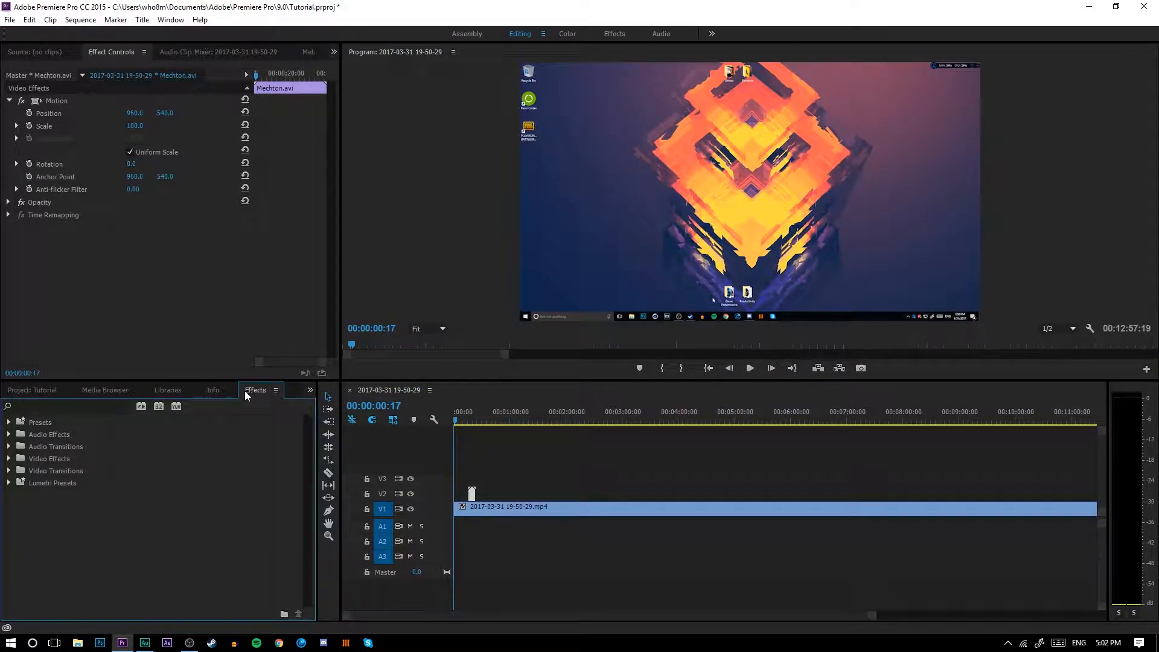
pyautogui.click(9, 471)
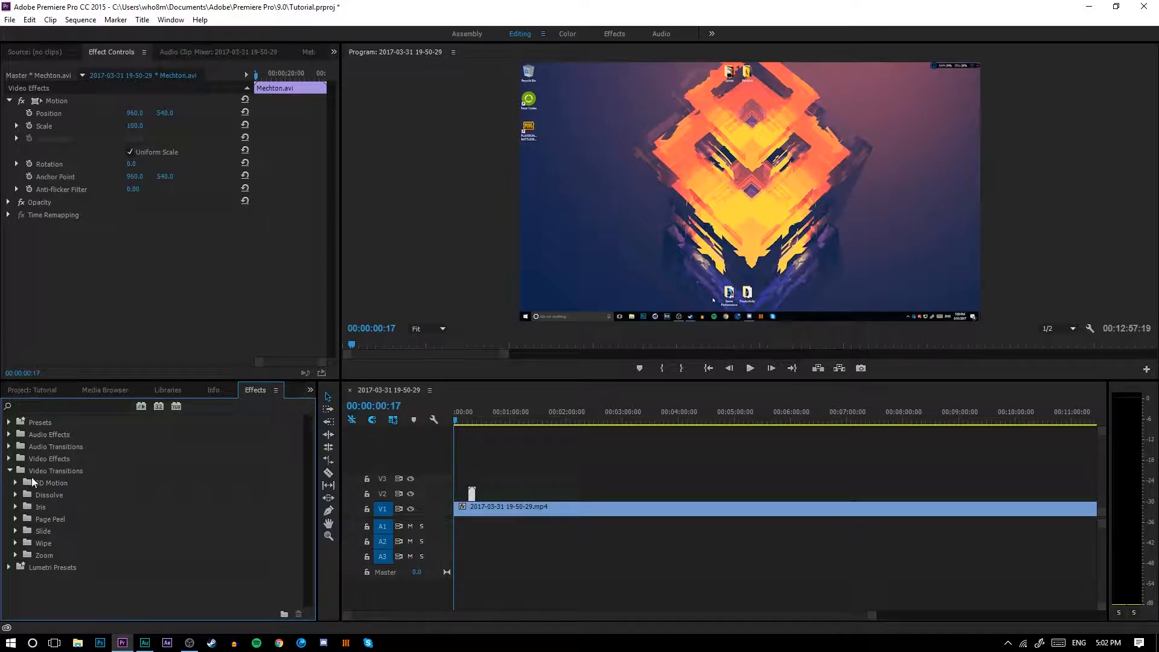
pyautogui.click(17, 495)
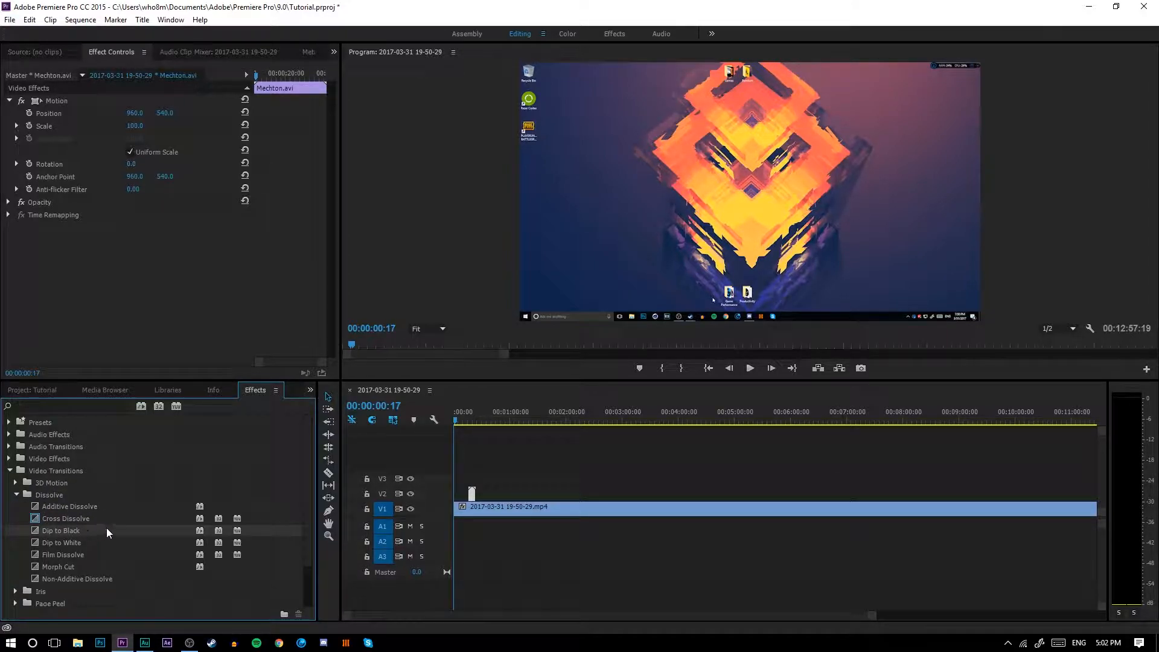
pyautogui.moveTo(50, 528); pyautogui.dragTo(460, 514)
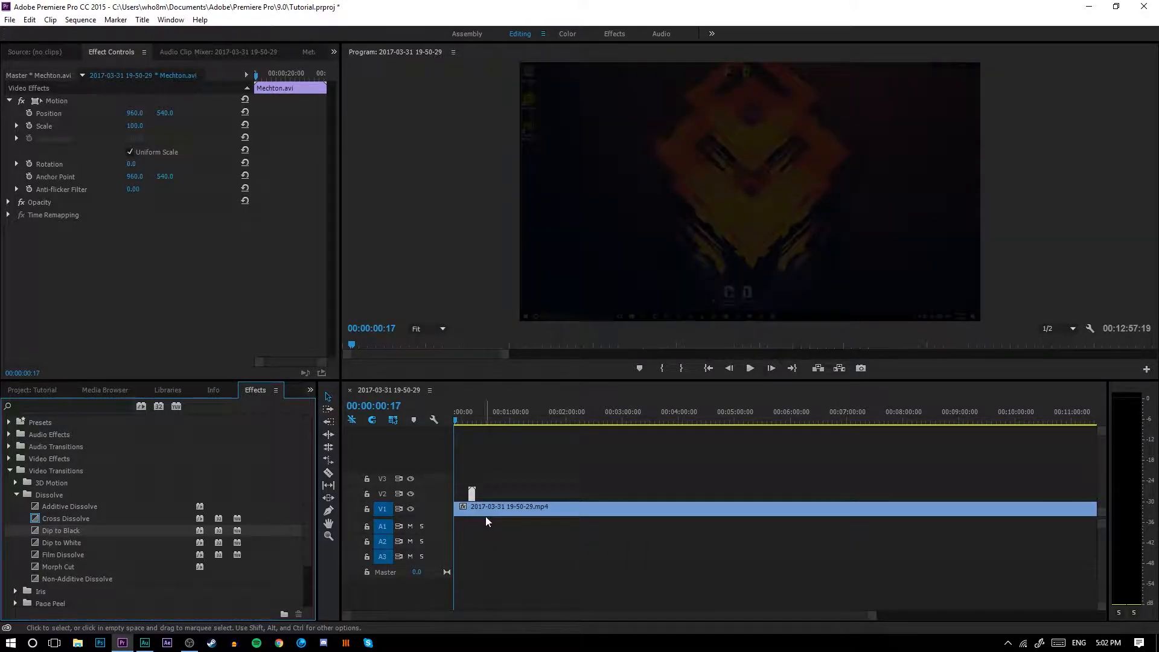
# Lengthen the Dip to Black transition at the start of the recording on V1 to about 00:00:03:01.
pyautogui.press('=')
pyautogui.press('=')
pyautogui.press('=')
pyautogui.press('=')
pyautogui.press('=')
pyautogui.press('=')
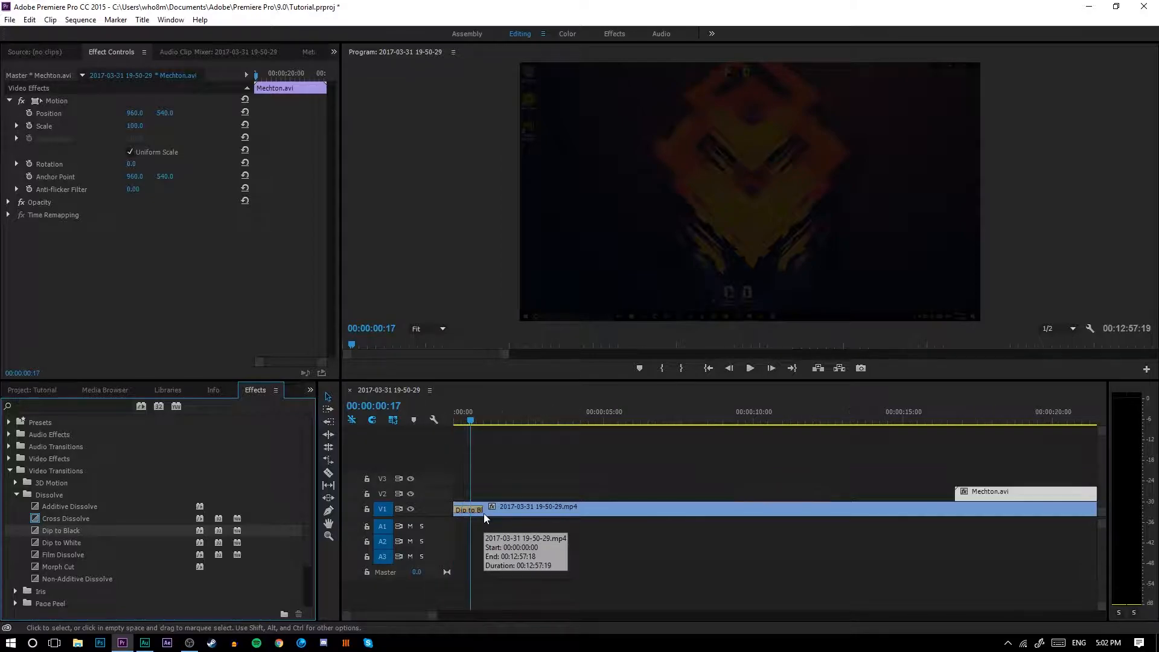
pyautogui.click(501, 507)
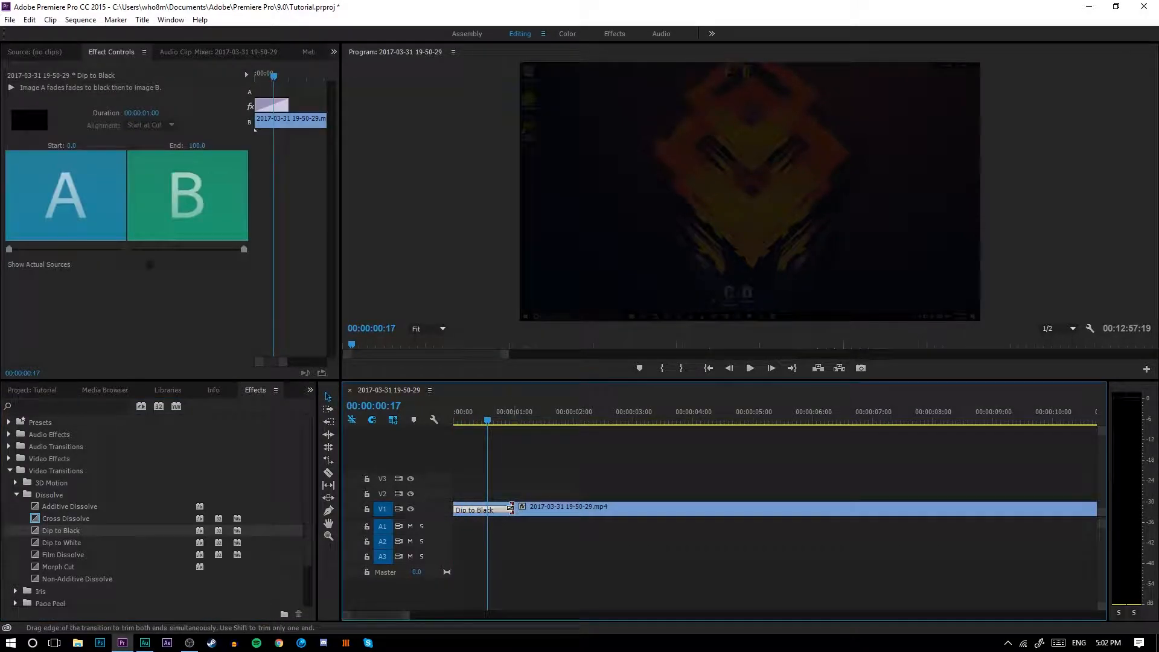
pyautogui.moveTo(512, 507); pyautogui.dragTo(632, 524)
# Play the sequence from its beginning to preview the lengthened fade-in.
pyautogui.moveTo(476, 418); pyautogui.dragTo(434, 421)
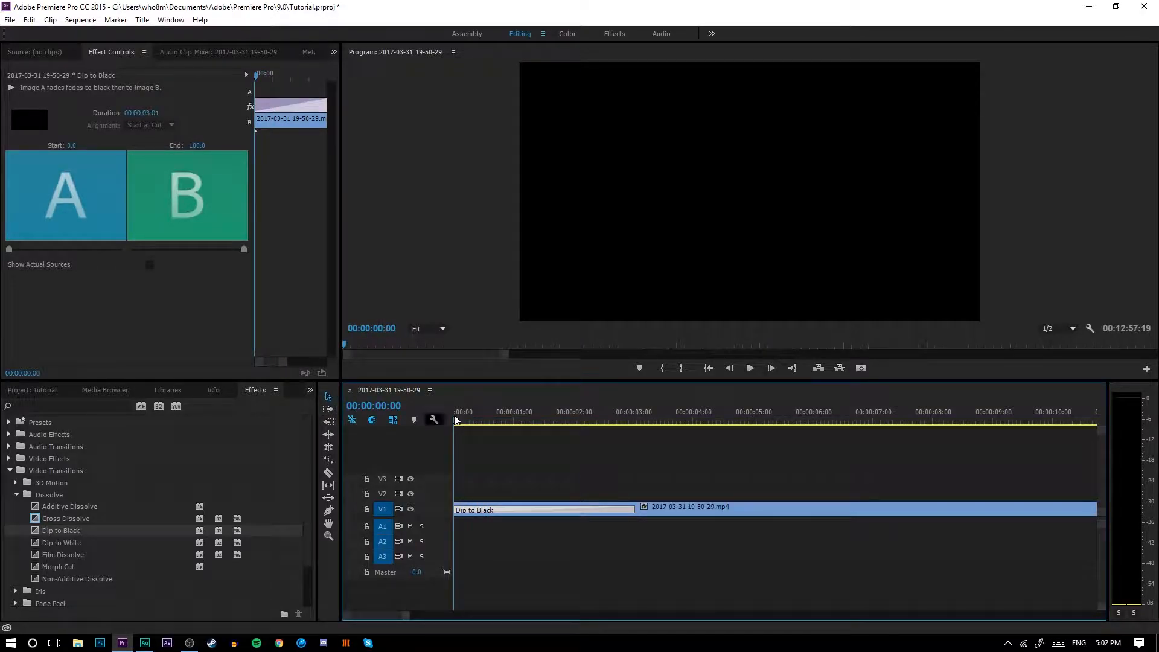
pyautogui.click(750, 369)
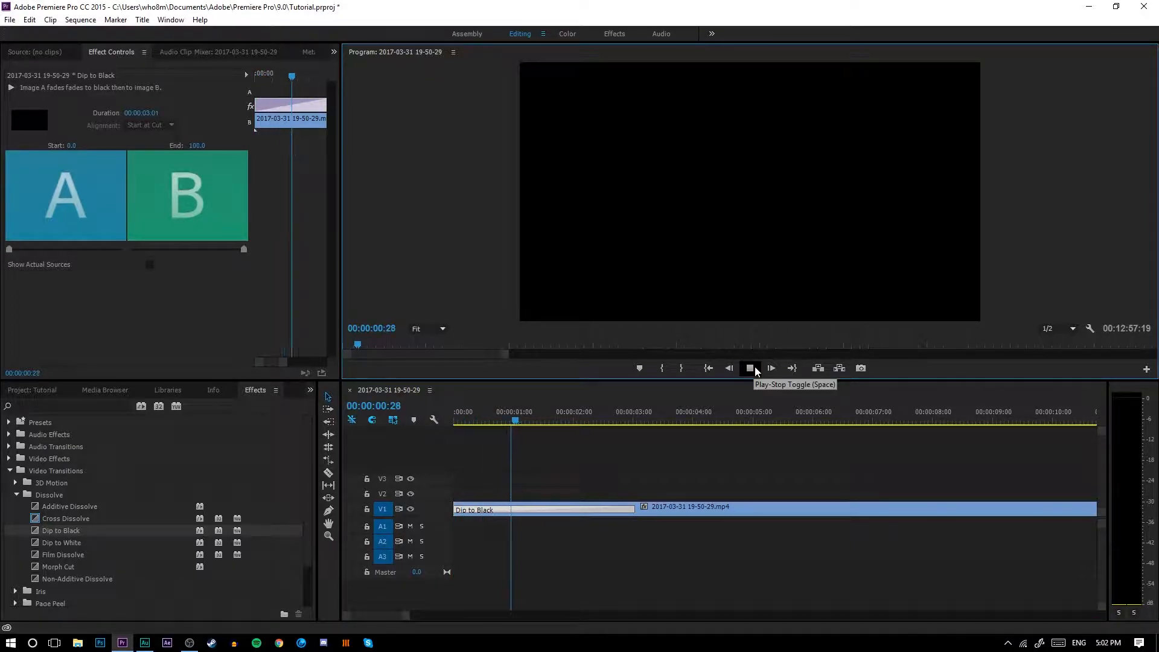
pyautogui.click(750, 368)
pyautogui.scroll(-1, 624, 473)
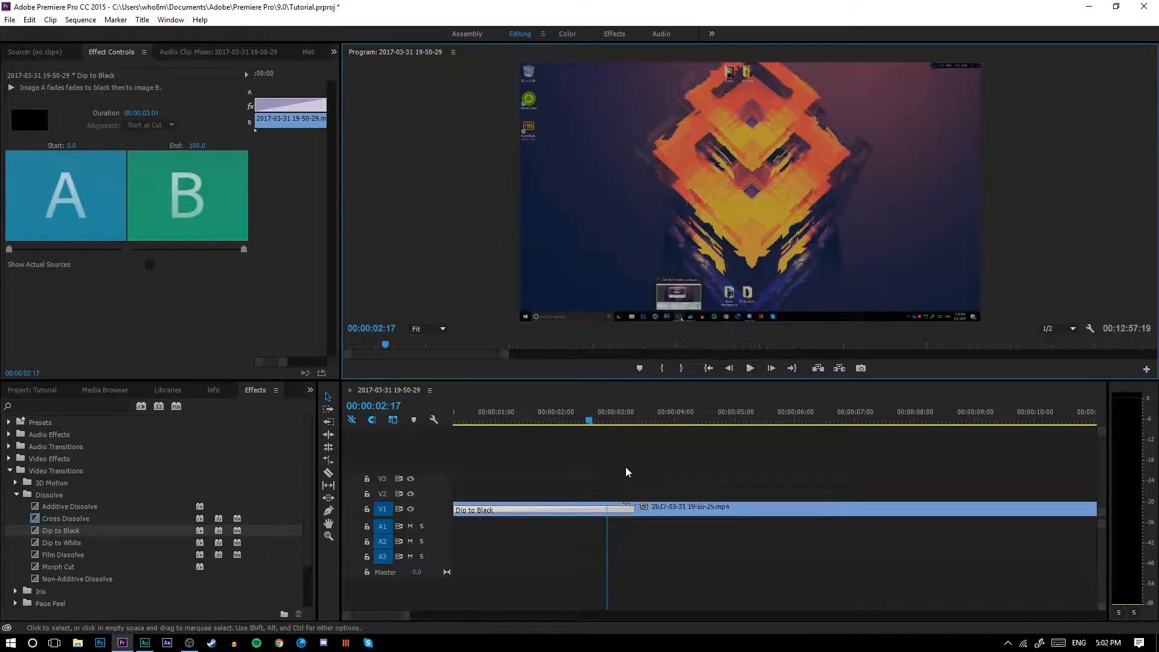
# Shorten the opening Dip to Black transition to about 00:00:02:07 and play it from the sequence start.
pyautogui.moveTo(580, 509); pyautogui.dragTo(532, 509)
pyautogui.press('Home')
pyautogui.click(751, 368)
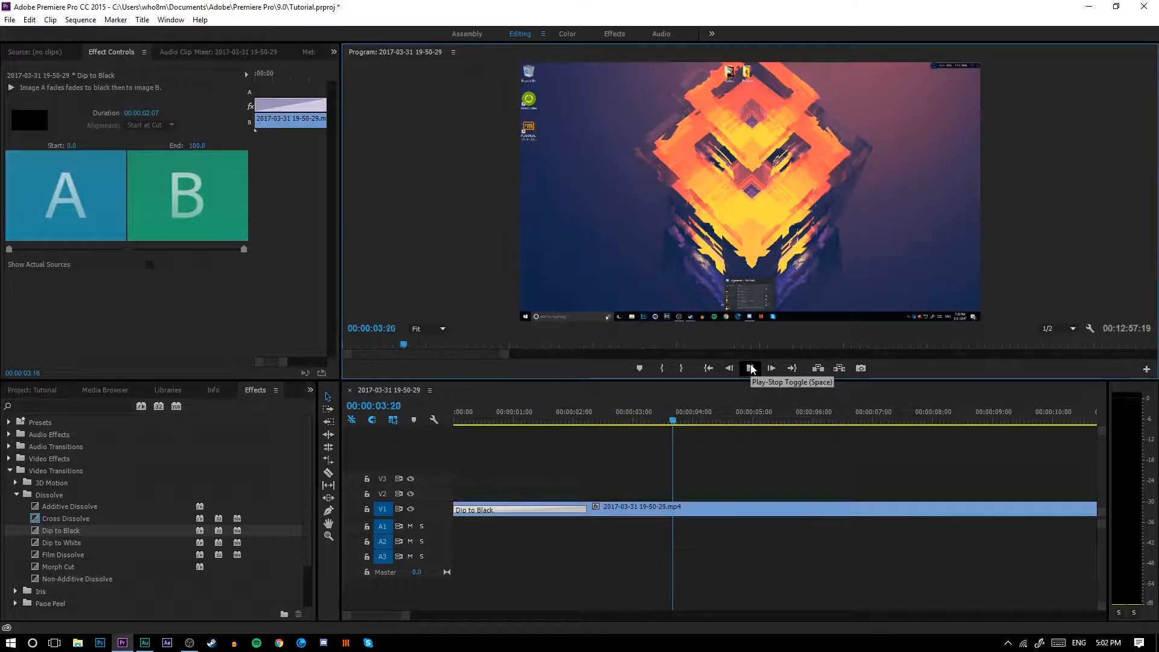
pyautogui.click(750, 368)
# Set the speed of the recording clip on V1 to 1000%.
pyautogui.scroll(-1, 694, 472)
pyautogui.press('-')
pyautogui.press('-')
pyautogui.press('-')
pyautogui.press('-')
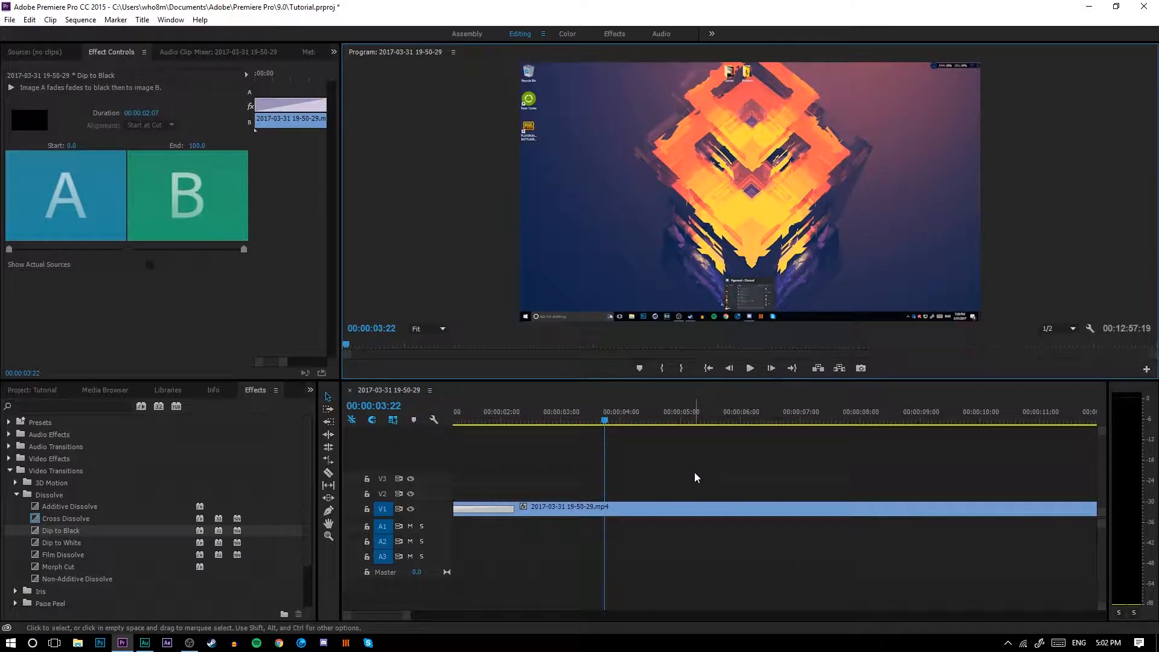
pyautogui.moveTo(368, 617); pyautogui.dragTo(356, 610)
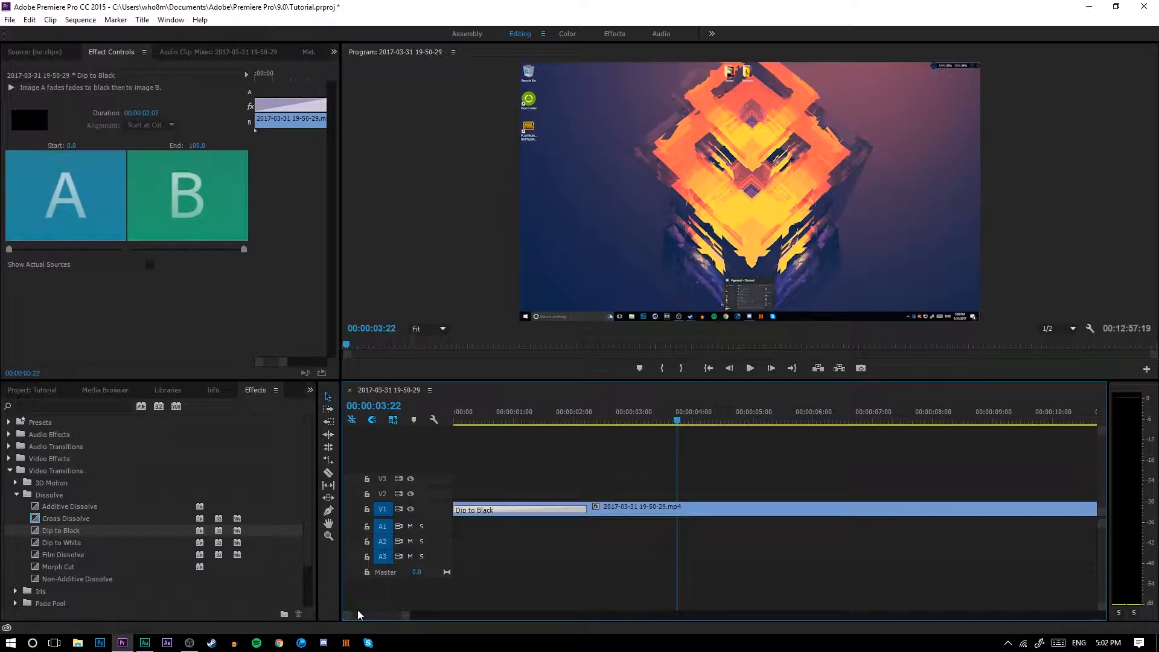
pyautogui.rightClick(575, 509)
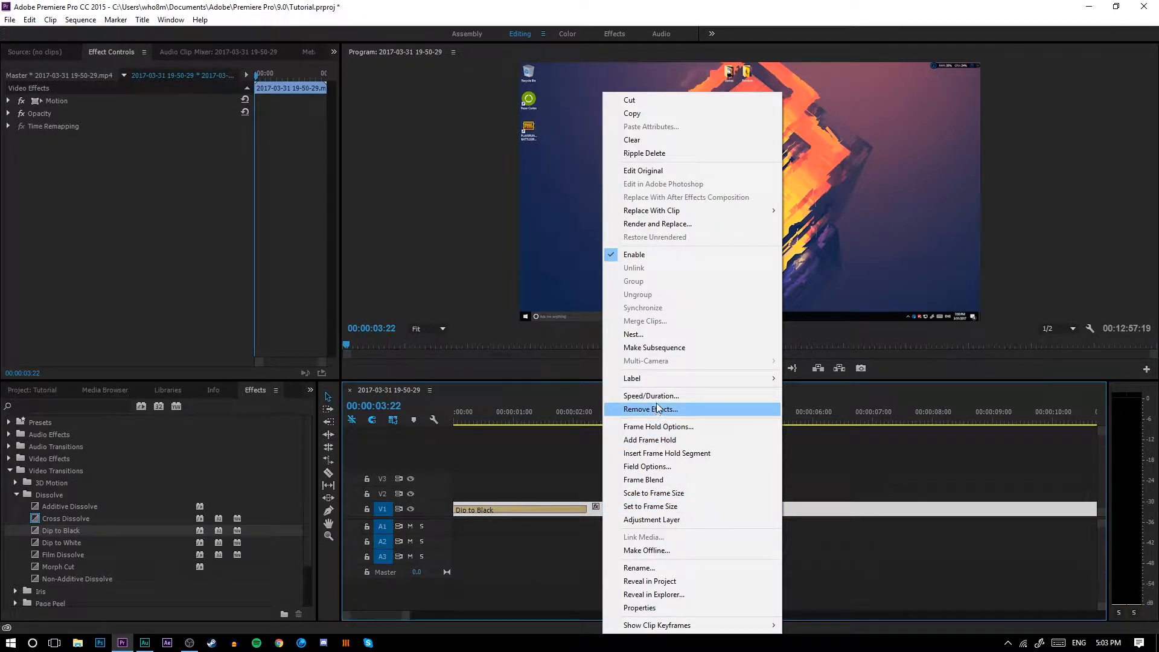
pyautogui.click(627, 396)
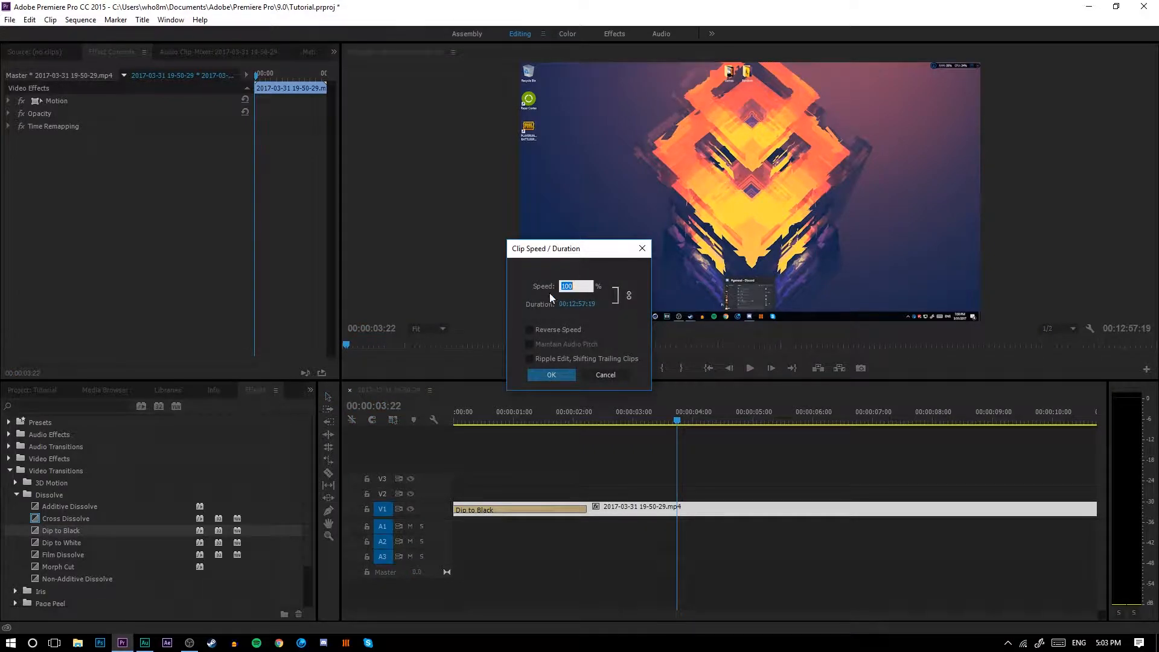
pyautogui.write('100')
pyautogui.write('0')
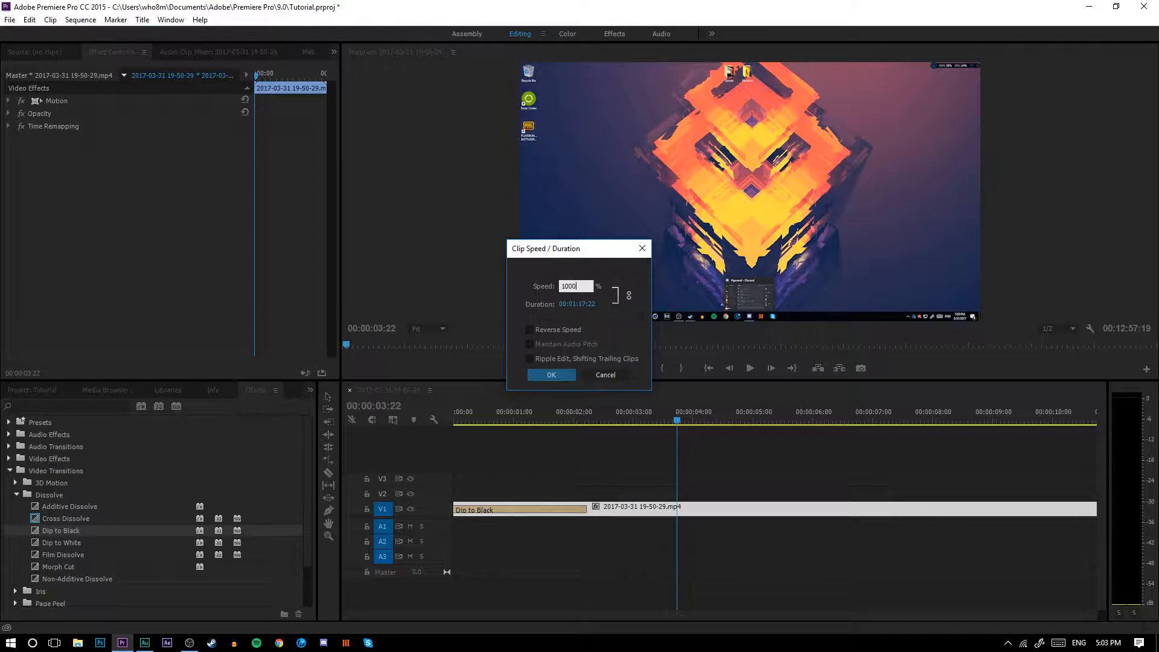
pyautogui.click(550, 374)
# Play part of the sped-up recording and return the playhead to the sequence start.
pyautogui.press('-')
pyautogui.press('-')
pyautogui.press('-')
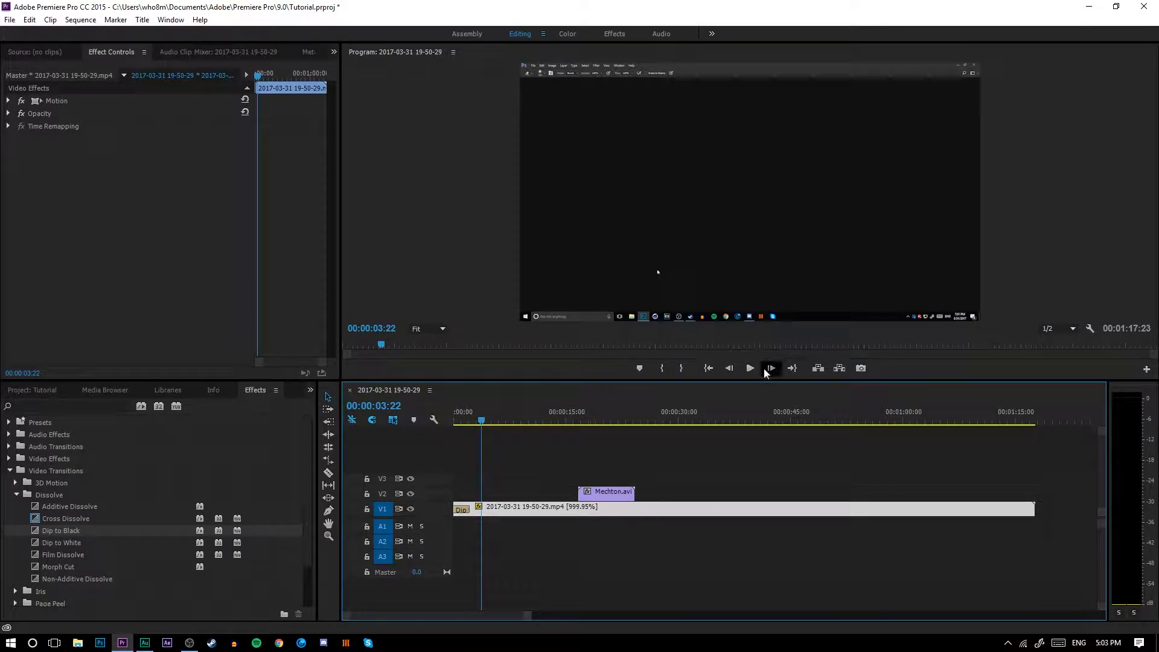
pyautogui.press('space')
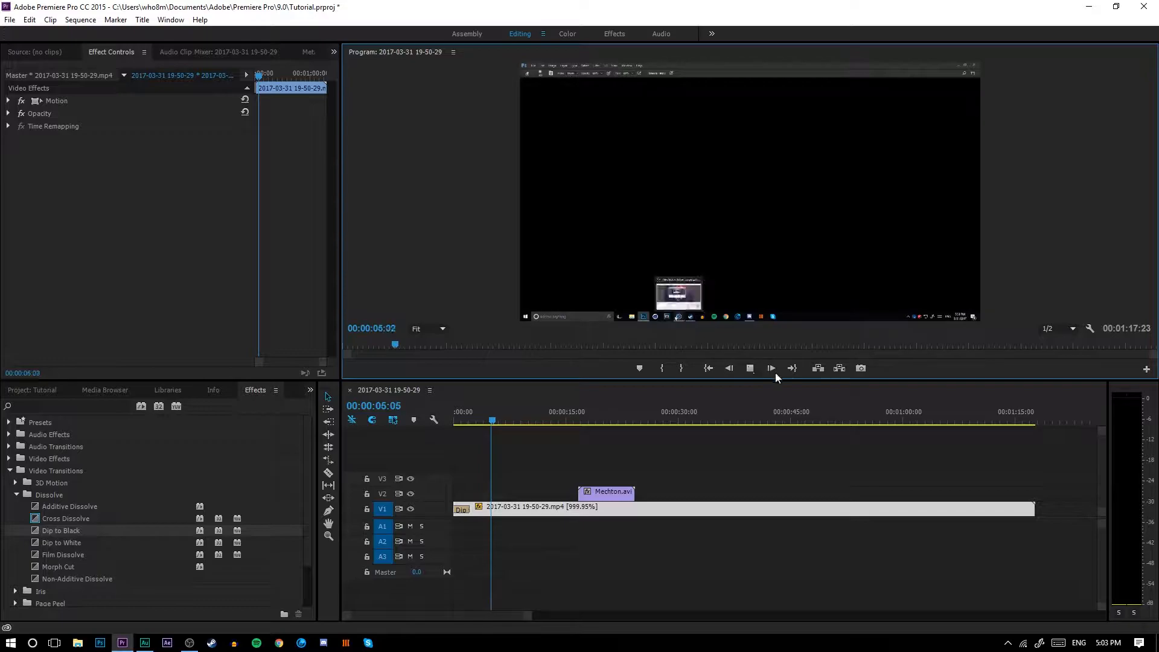
pyautogui.click(749, 368)
pyautogui.moveTo(609, 416); pyautogui.dragTo(442, 423)
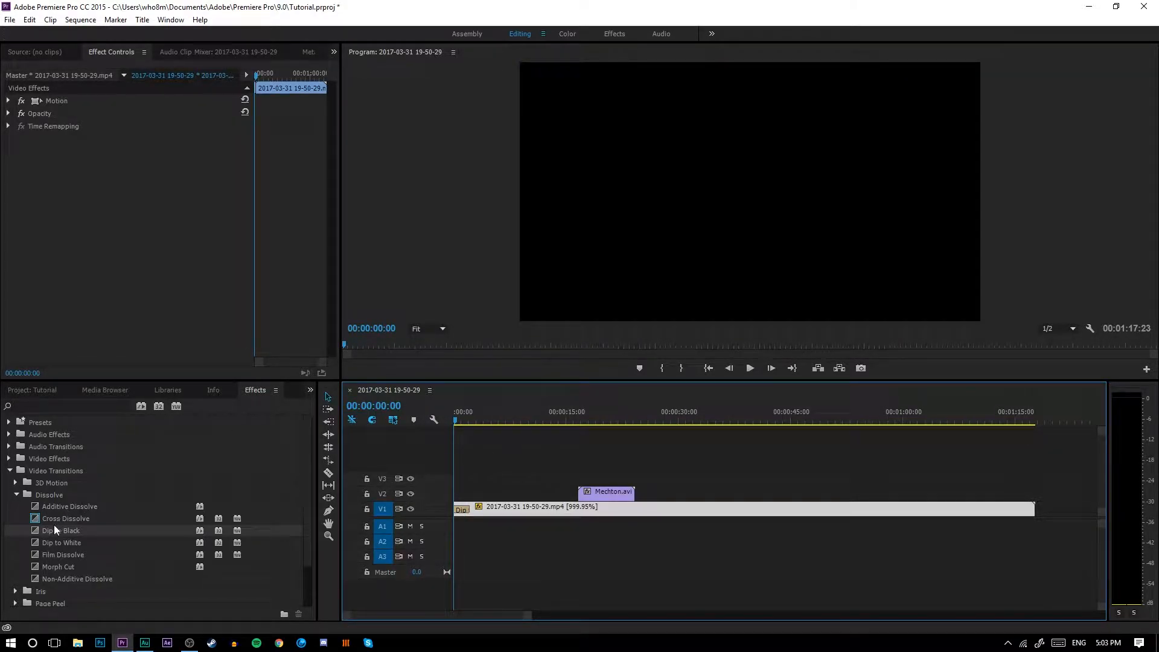
# Apply Dip to Black to the end of the recording on V1 and lengthen it to about 00:00:03:06.
pyautogui.moveTo(55, 530); pyautogui.dragTo(1030, 511)
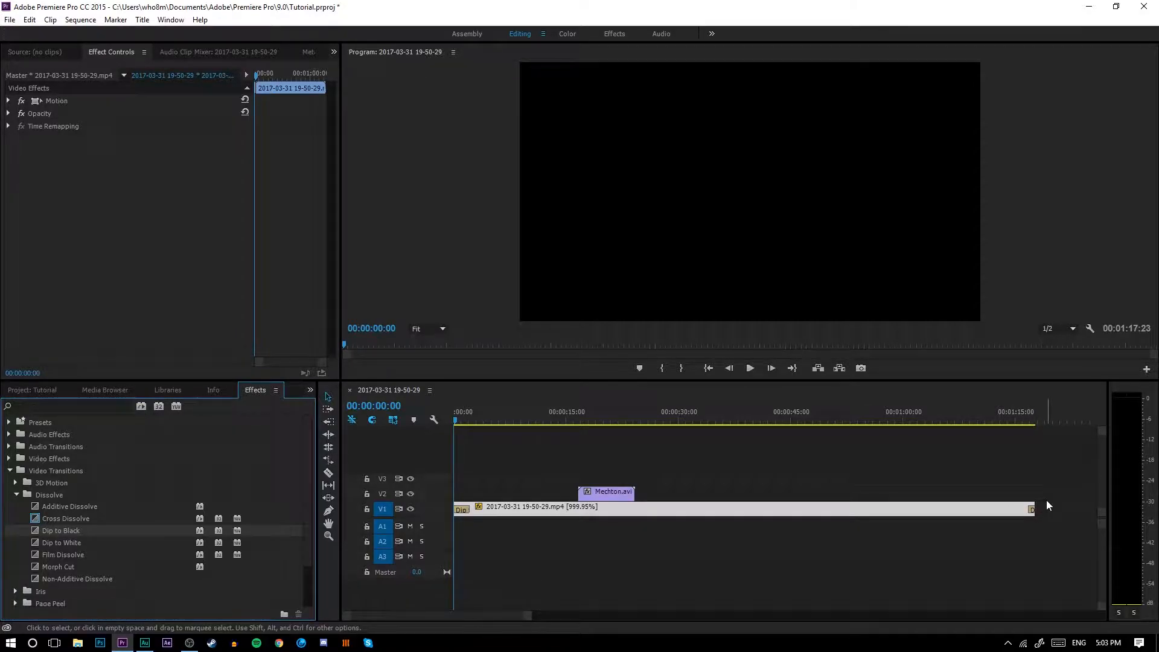
pyautogui.click(1030, 510)
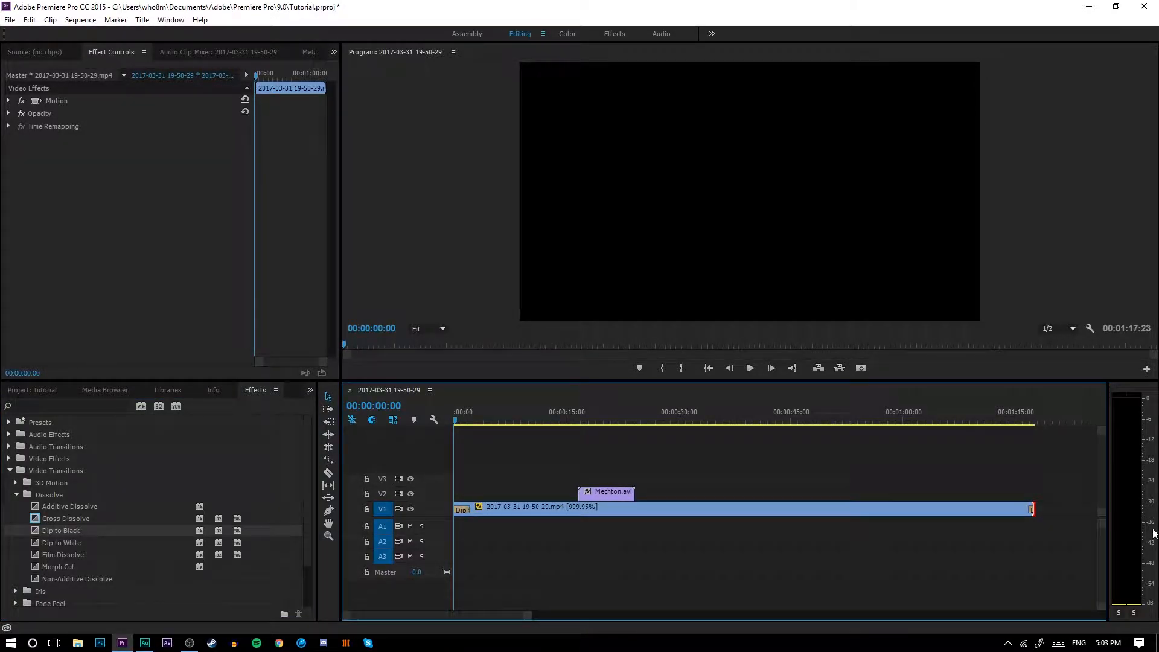
pyautogui.press('=')
pyautogui.press('=')
pyautogui.moveTo(428, 615); pyautogui.dragTo(453, 623)
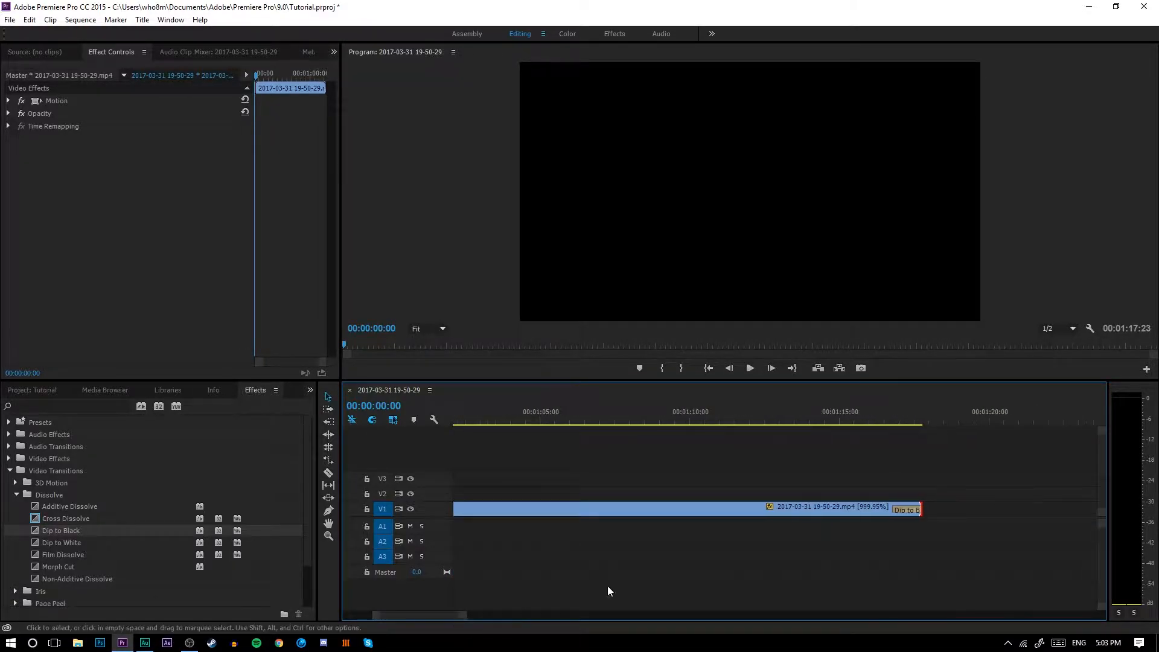
pyautogui.moveTo(893, 509); pyautogui.dragTo(825, 511)
# Play the closing Dip to Black transition from its beginning and deselect it.
pyautogui.click(822, 413)
pyautogui.click(750, 368)
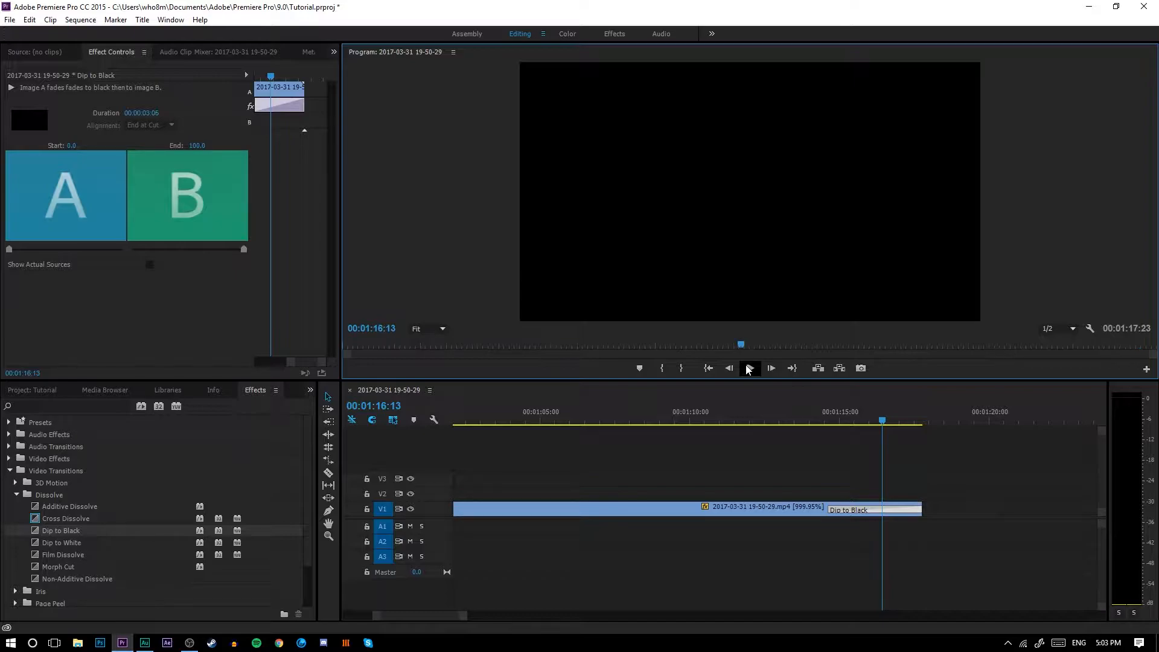
pyautogui.click(618, 462)
pyautogui.press('-')
pyautogui.press('-')
pyautogui.press('-')
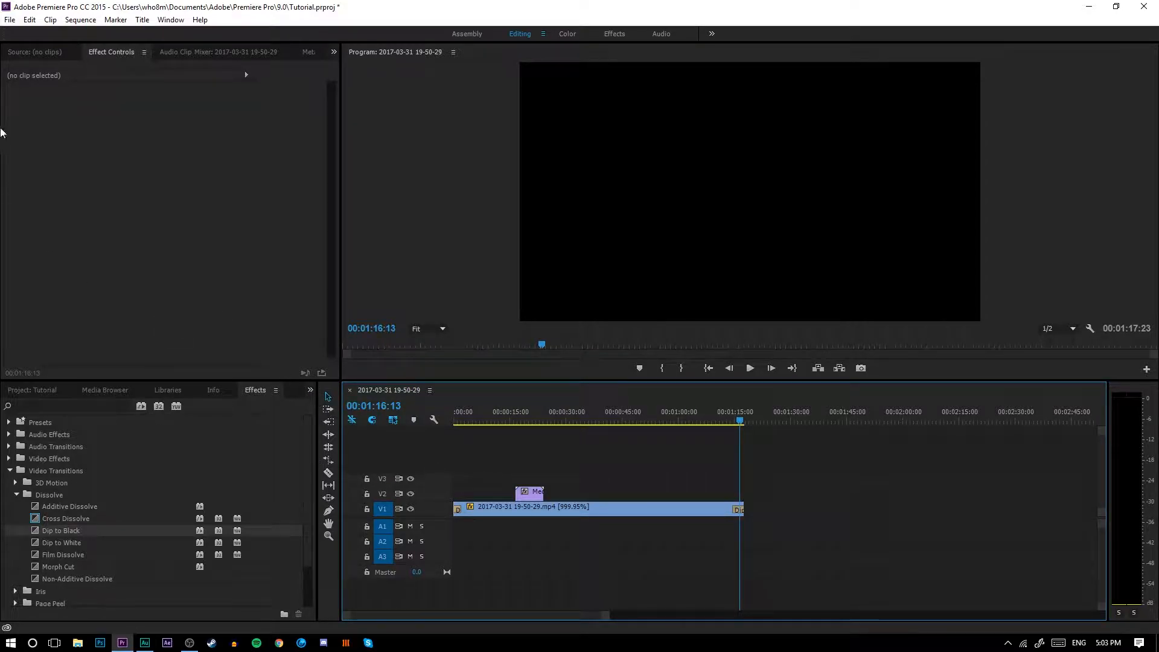
# Open the media export settings for the sequence.
pyautogui.click(10, 19)
pyautogui.moveTo(65, 363)
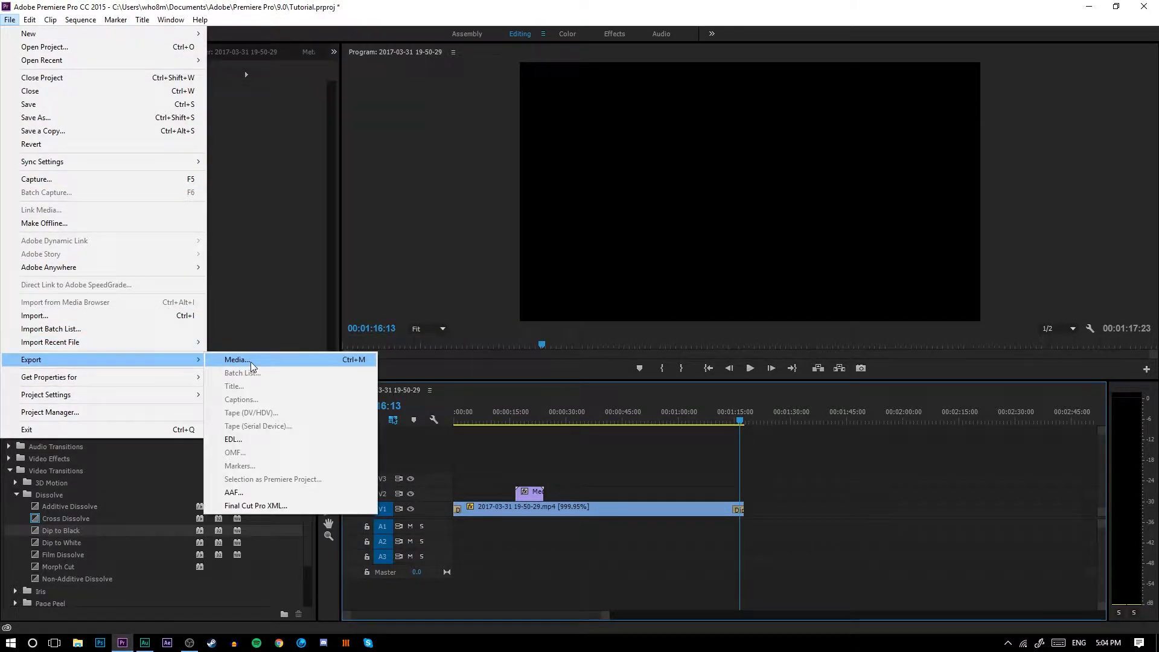
pyautogui.click(295, 364)
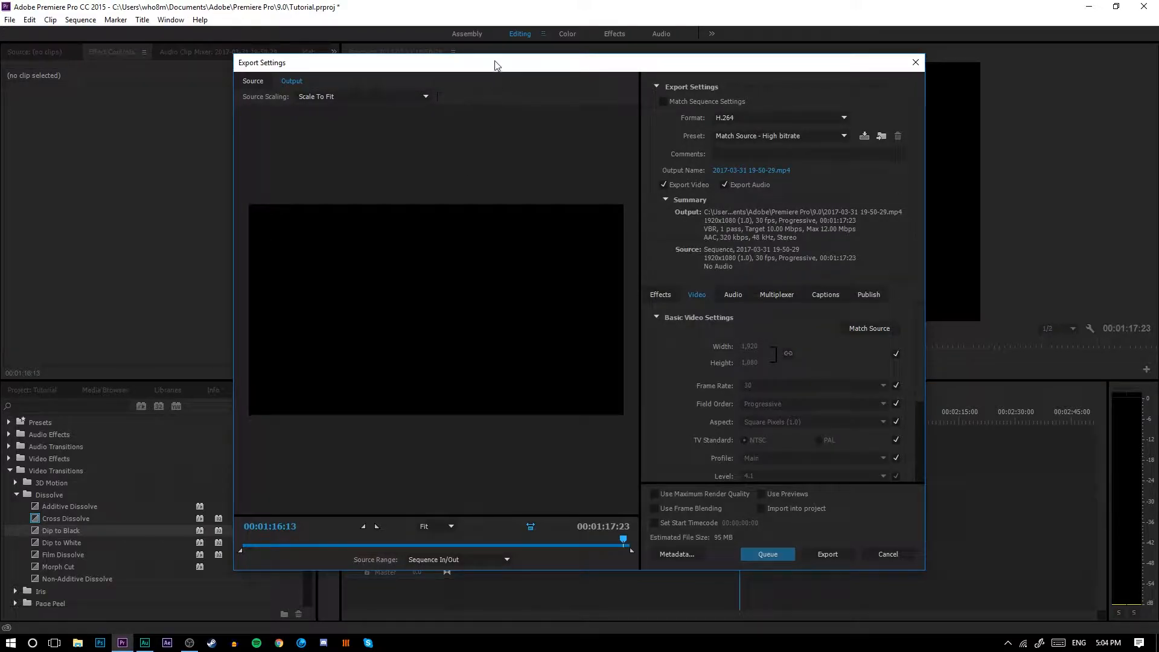
pyautogui.moveTo(485, 54)
pyautogui.mouseDown()
pyautogui.moveTo(484, 65)
pyautogui.moveTo(481, 51)
pyautogui.mouseUp()
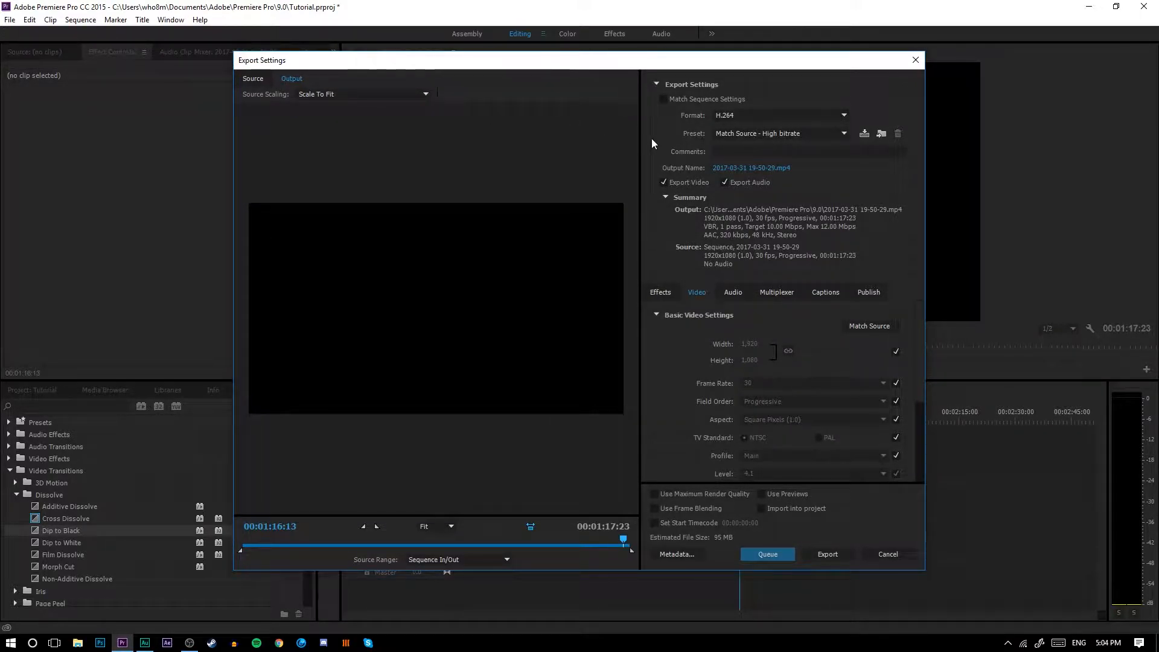
# Choose the YouTube 1080p HD export preset, keeping the H.264 format and the Sequence In/Out source range.
pyautogui.click(742, 118)
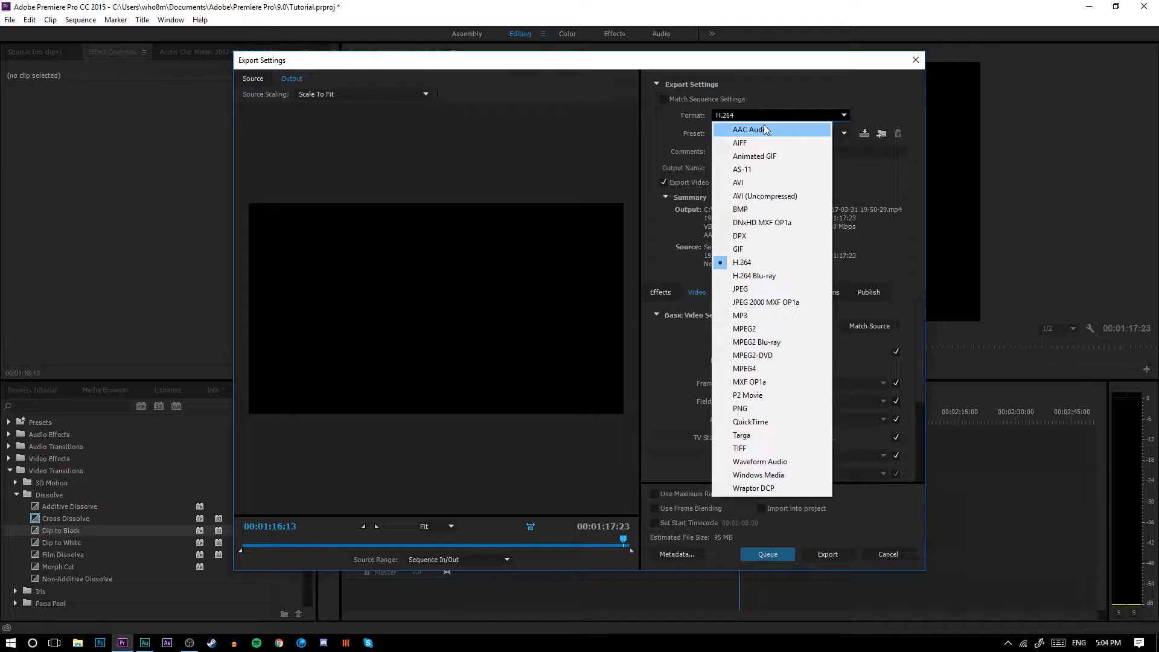
pyautogui.click(798, 111)
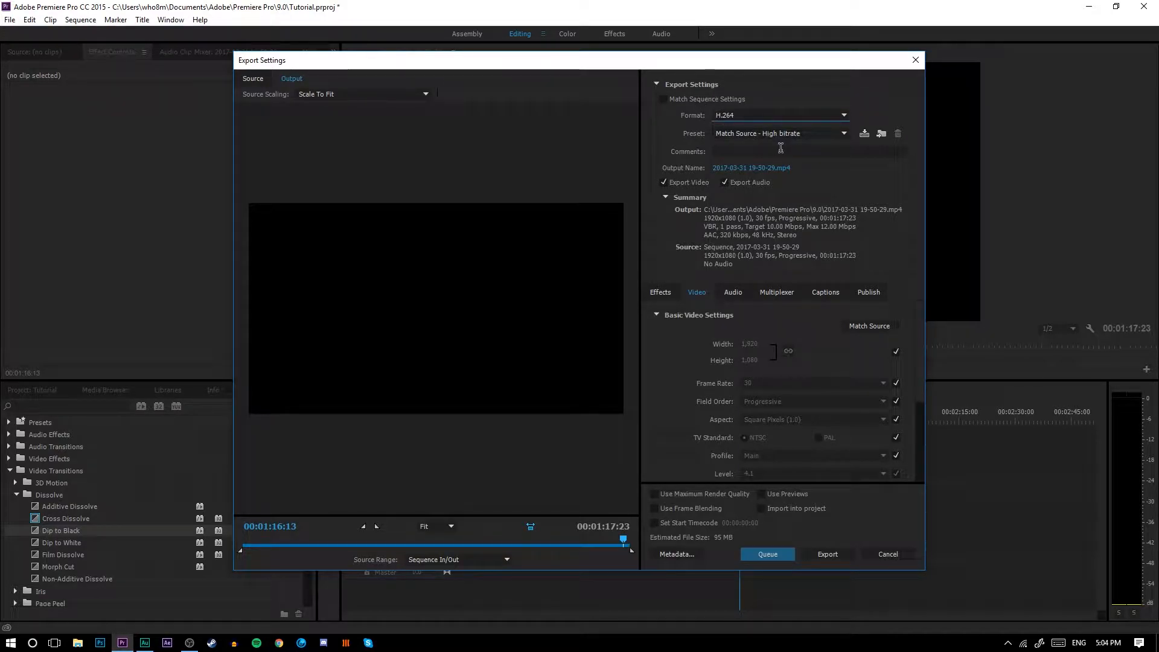
pyautogui.click(828, 136)
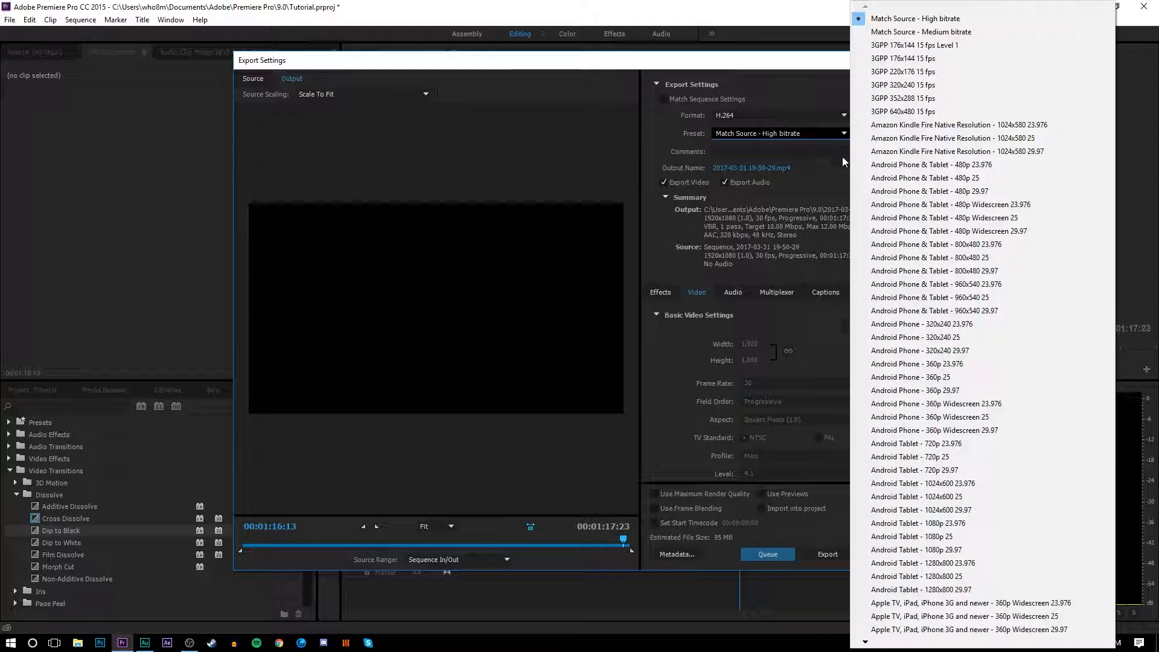
pyautogui.moveTo(865, 642)
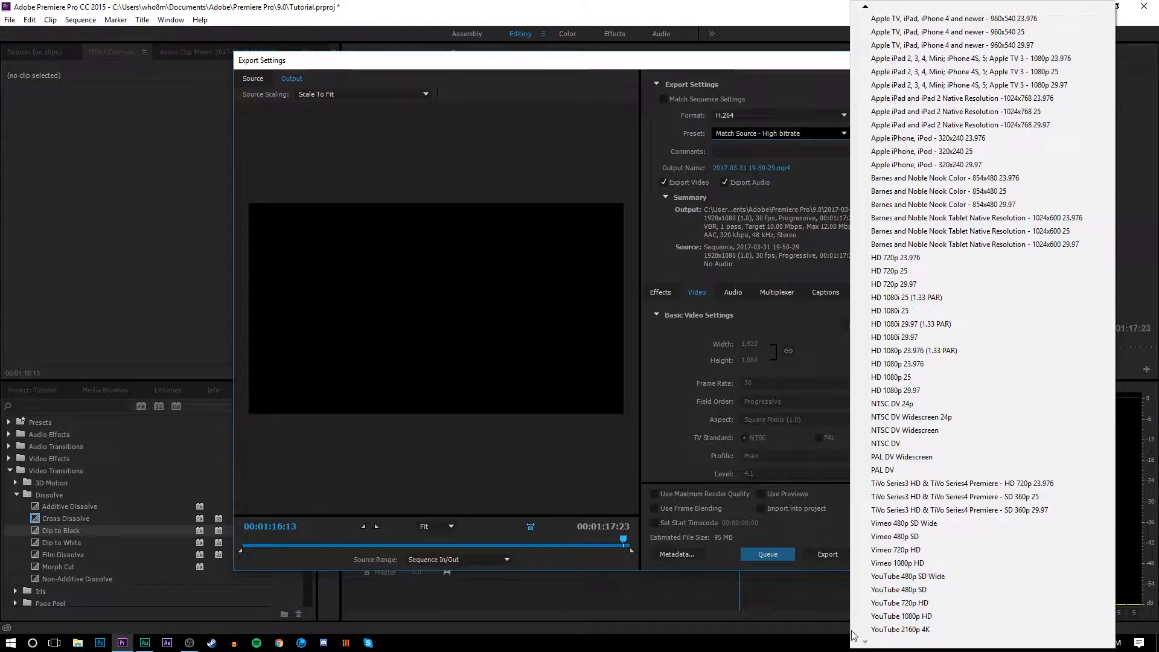
pyautogui.click(898, 617)
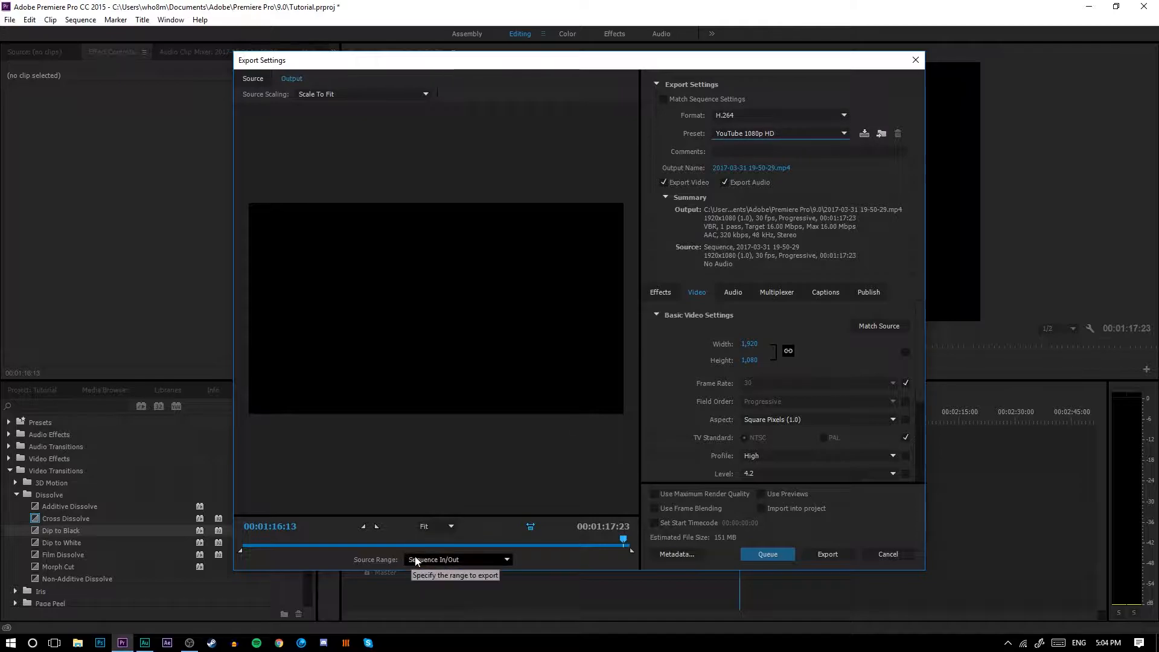
pyautogui.click(456, 561)
pyautogui.click(490, 560)
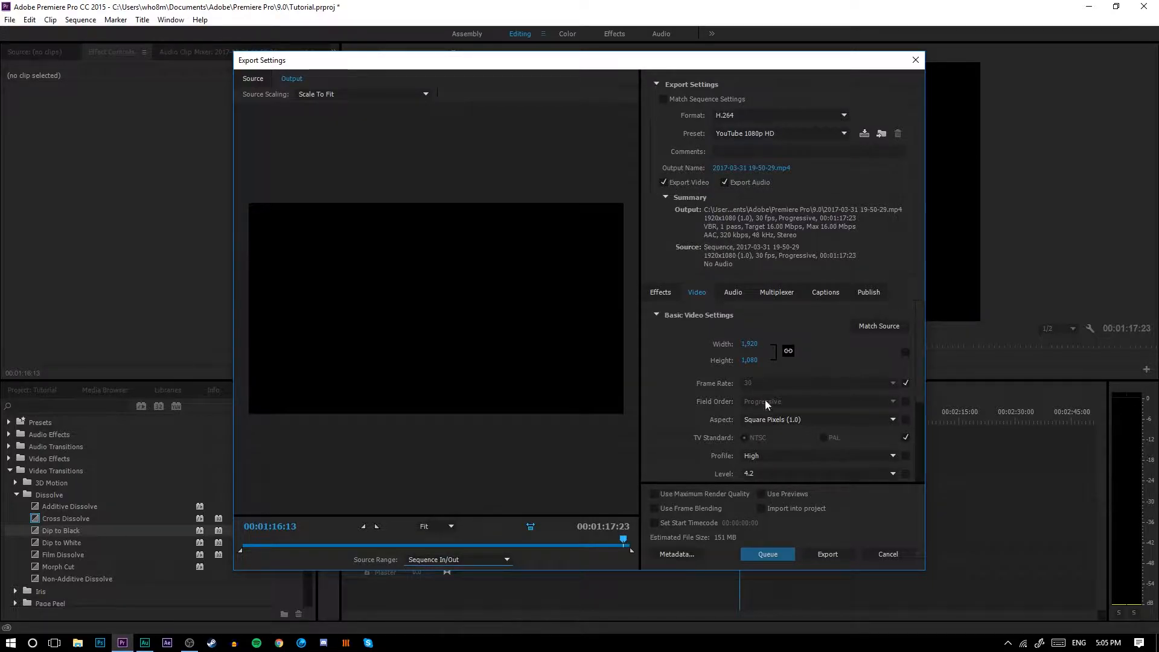
# Stop matching the source frame rate and set the export frame rate to 60.
pyautogui.scroll(-3, 731, 378)
pyautogui.scroll(3, 748, 376)
pyautogui.click(905, 382)
pyautogui.click(873, 385)
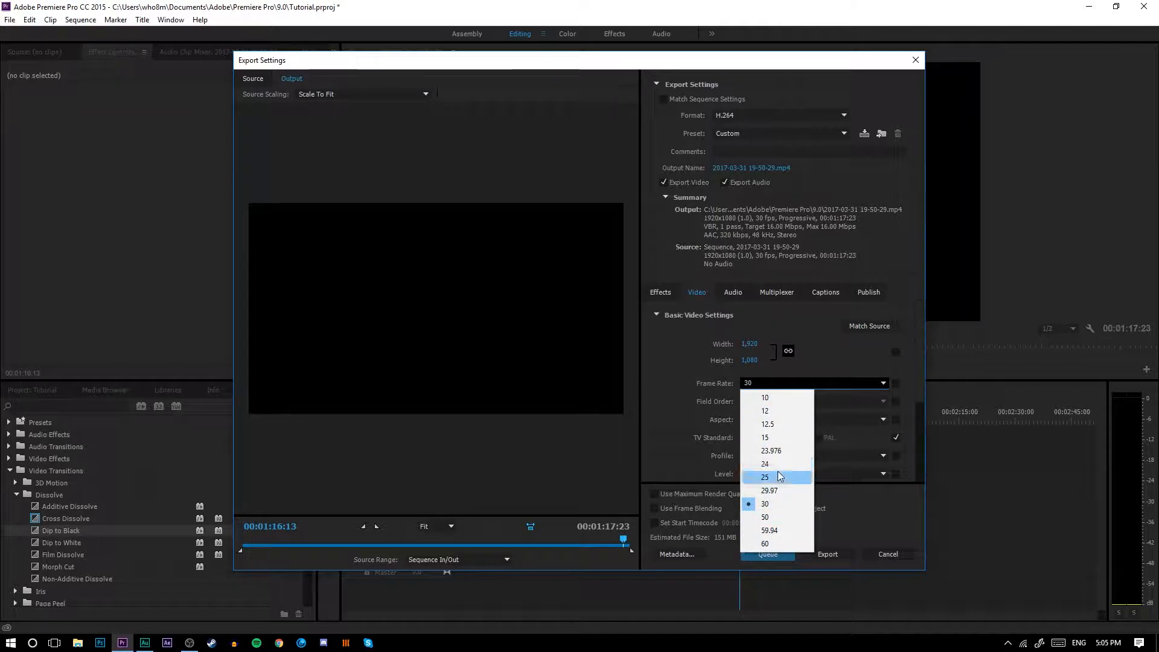
pyautogui.click(767, 543)
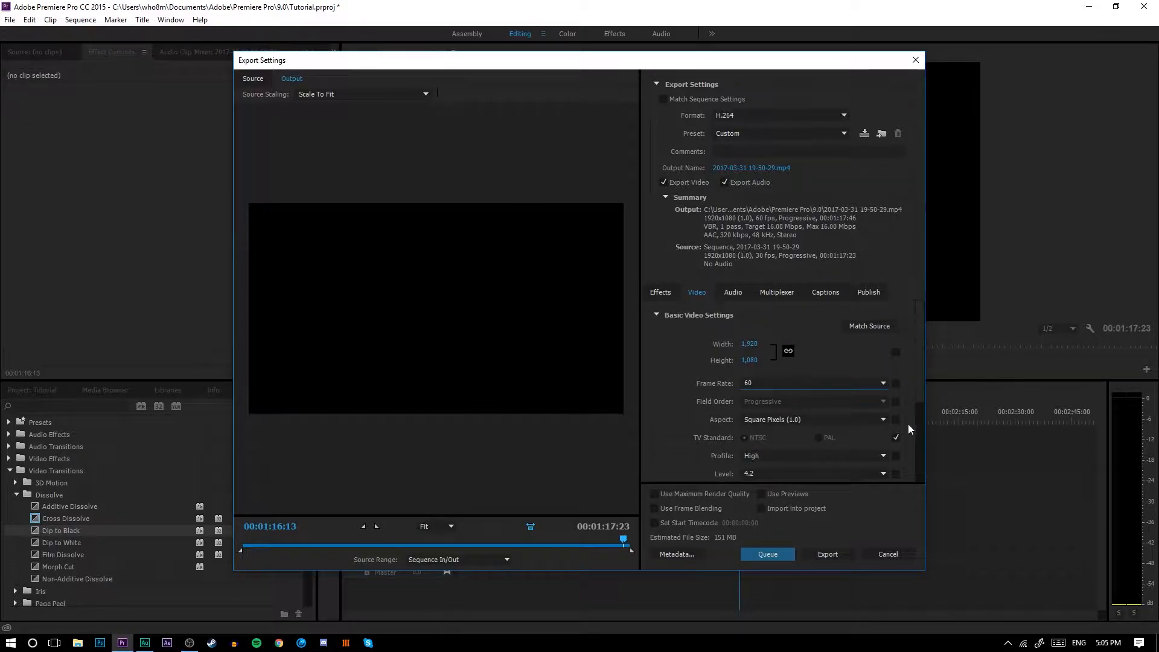
# Raise the export's target and maximum bitrate to about 23.51 Mbps.
pyautogui.scroll(-3, 748, 352)
pyautogui.scroll(3, 748, 353)
pyautogui.scroll(-3, 747, 370)
pyautogui.scroll(-1, 745, 393)
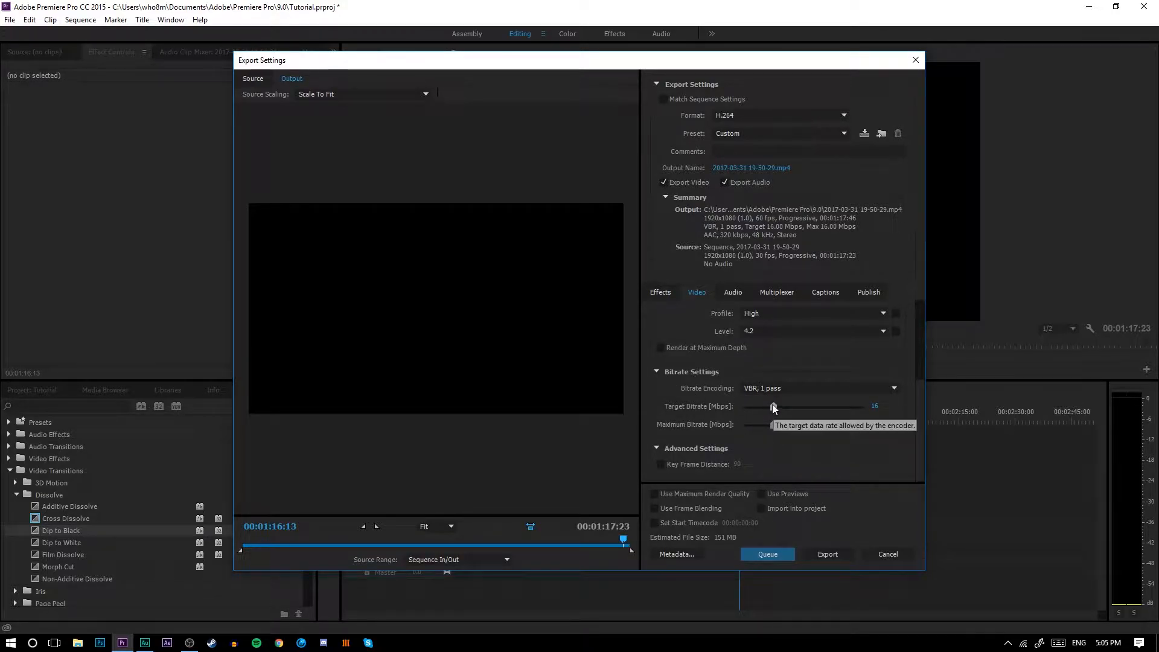
pyautogui.moveTo(773, 407); pyautogui.dragTo(787, 404)
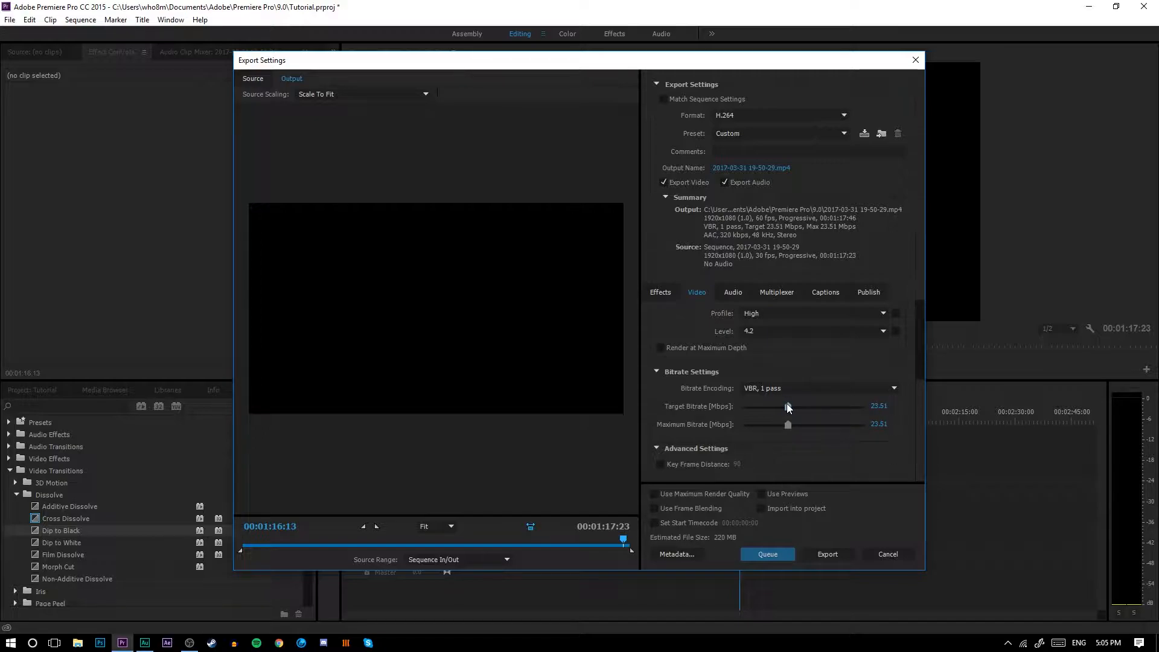
# Set the export's target bitrate to 16 Mbps.
pyautogui.click(882, 407)
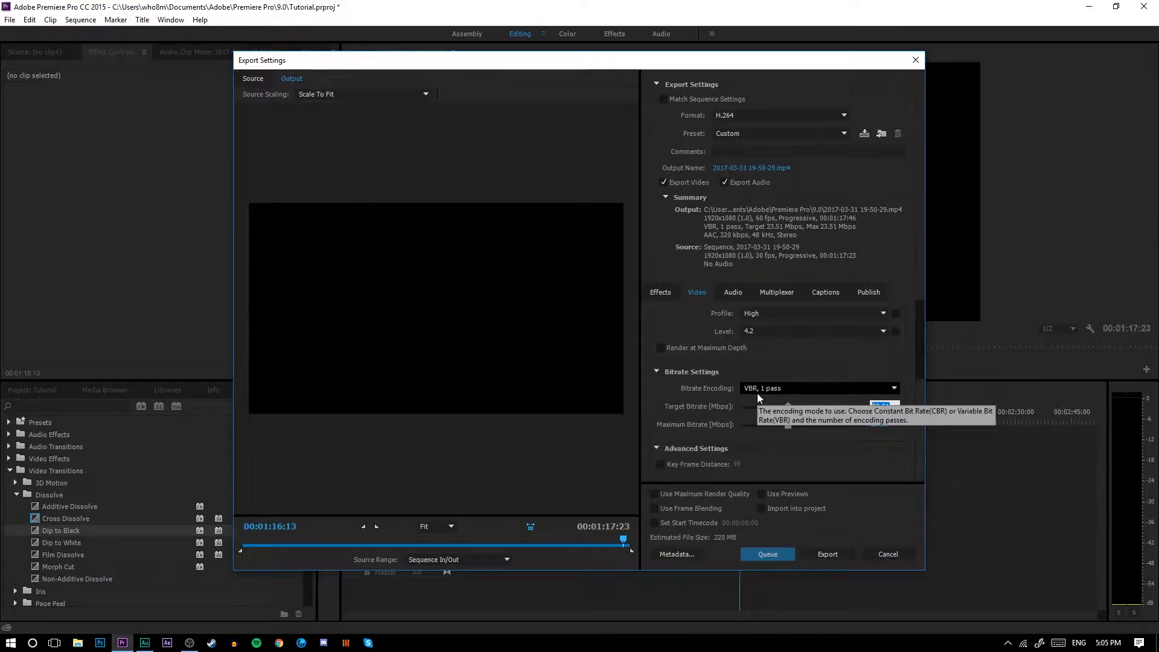
pyautogui.write('16')
pyautogui.press('Return')
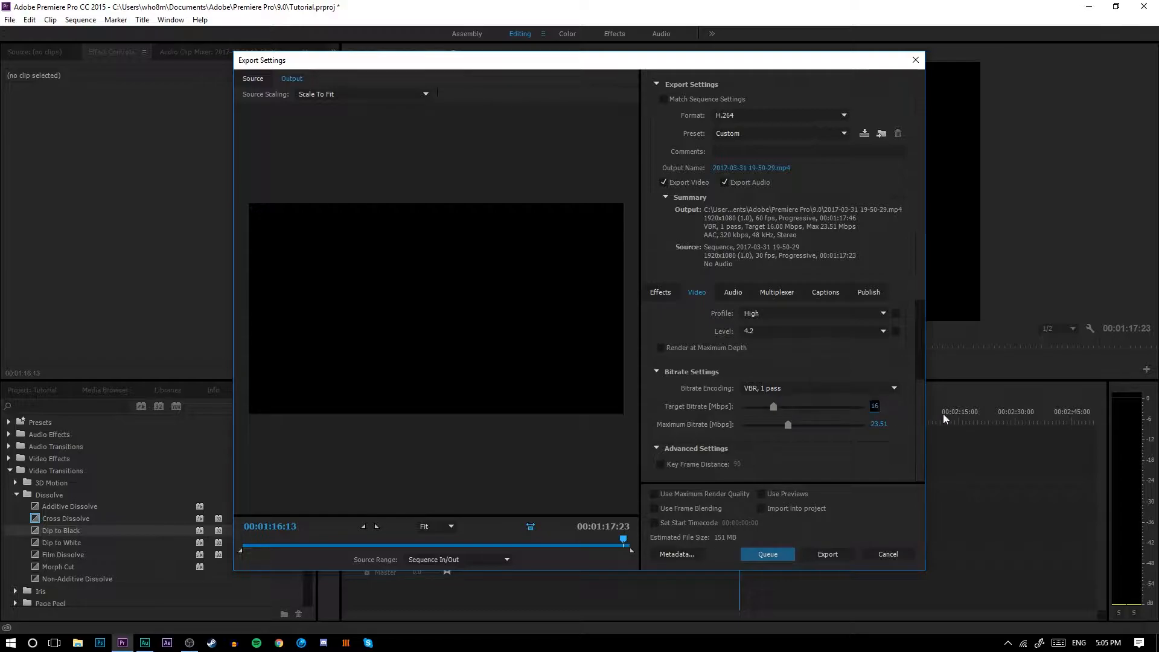
# Set the export's target bitrate to 32 Mbps.
pyautogui.click(893, 403)
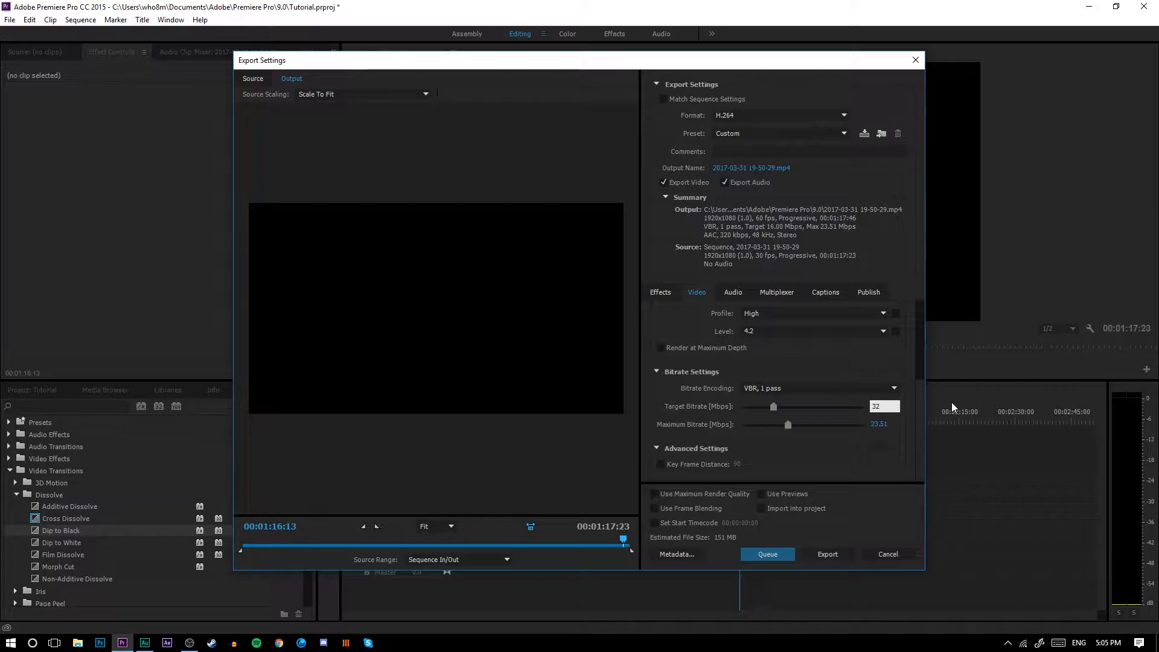
pyautogui.press('Return')
pyautogui.click(793, 482)
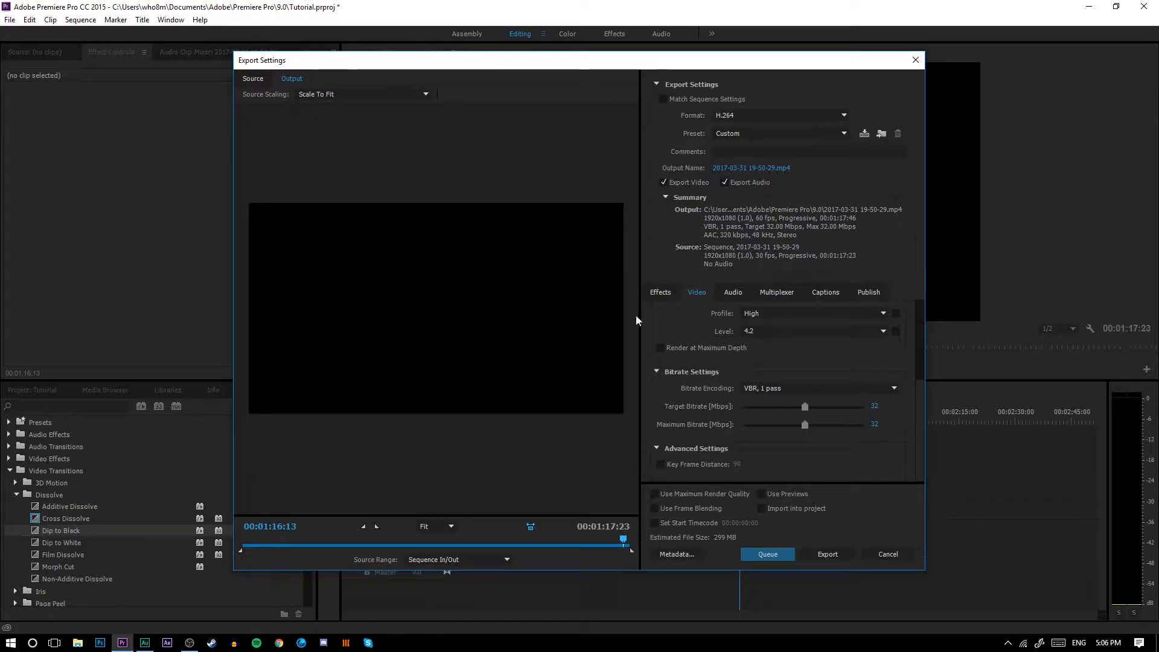
# Lower the export's target bitrate to about 11.62 Mbps and its maximum bitrate to about 11.65 Mbps.
pyautogui.moveTo(805, 406); pyautogui.dragTo(775, 427)
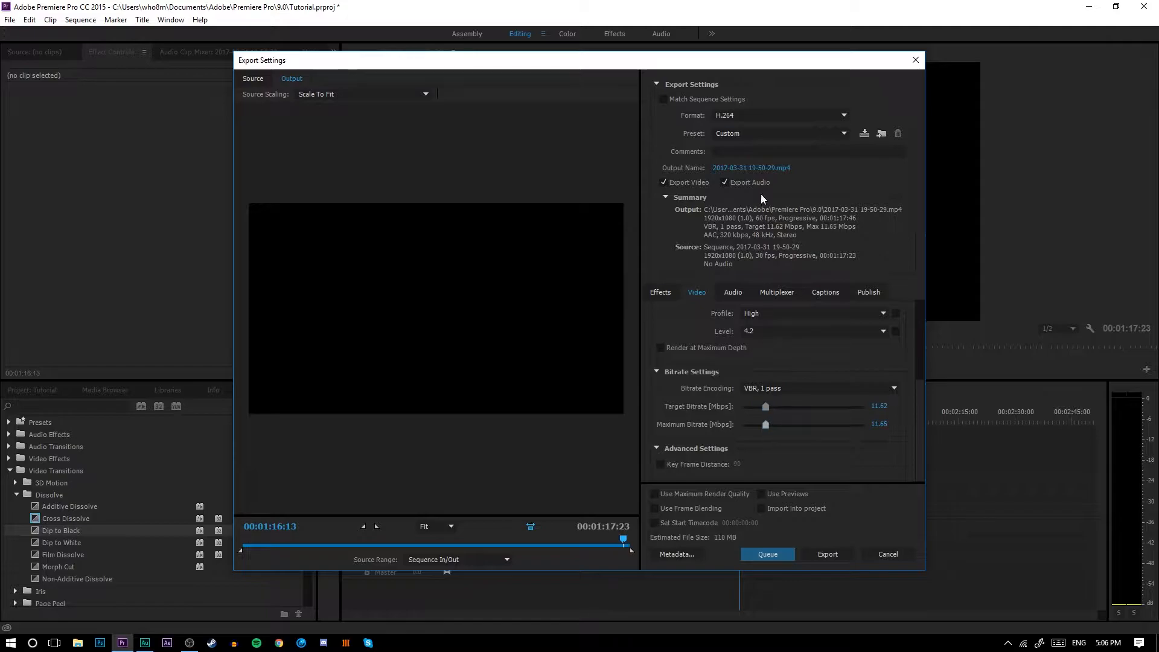
# Check the export's audio settings, keeping the 48000 Hz sample rate, Stereo channels and 320 kbps bitrate.
pyautogui.click(733, 292)
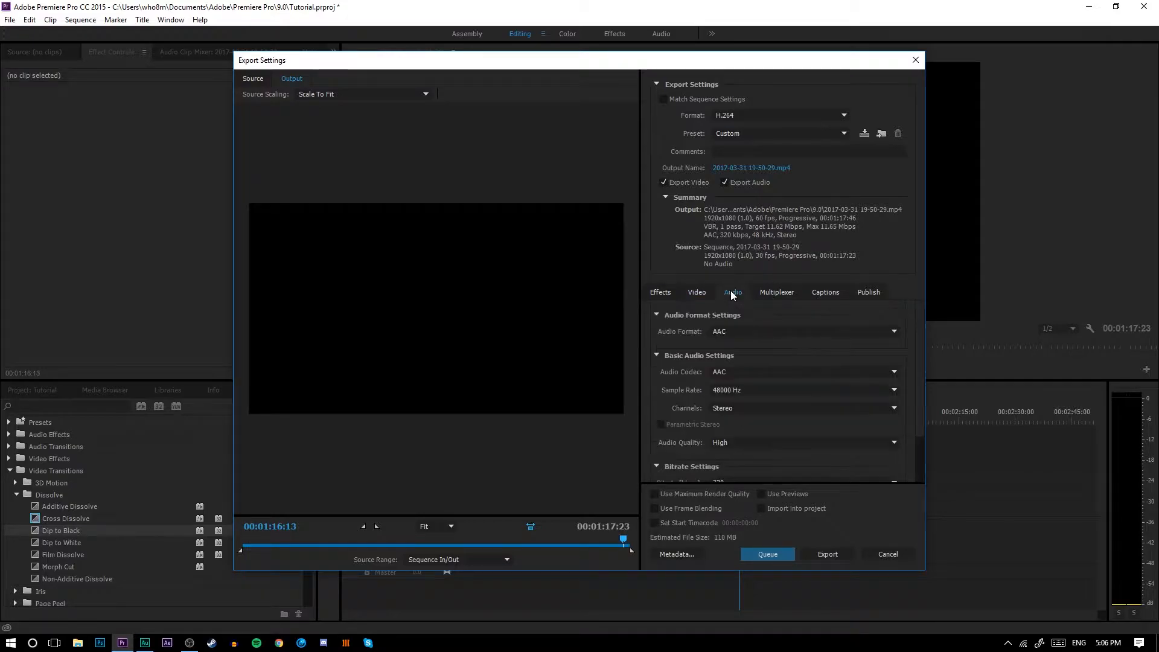
pyautogui.click(769, 392)
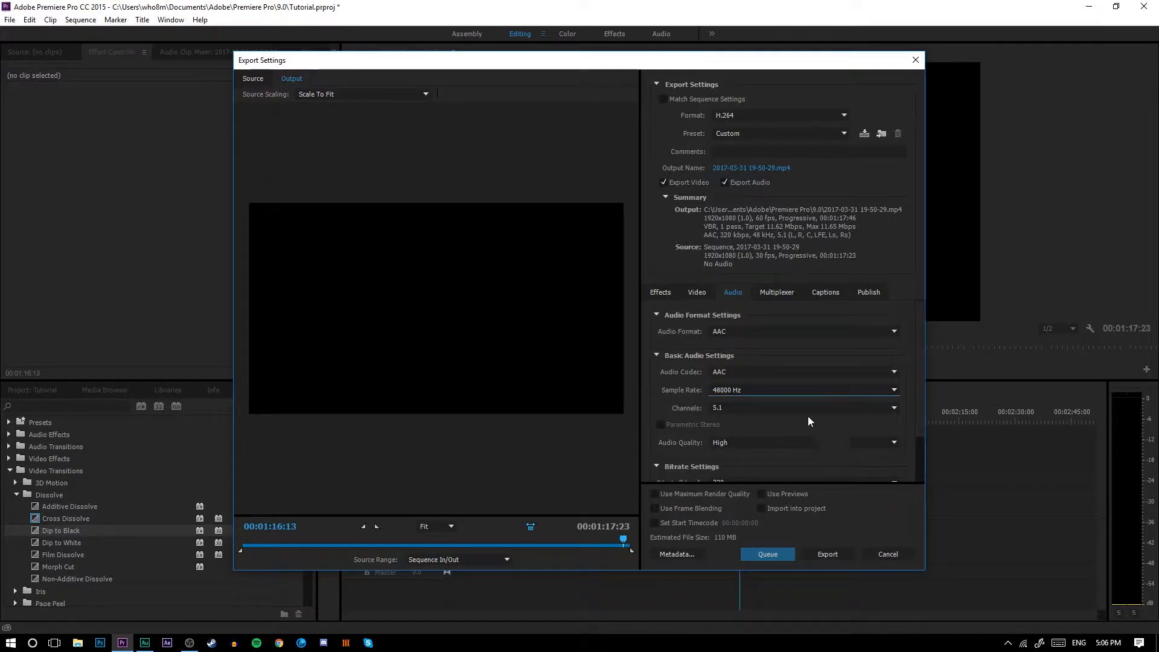
pyautogui.scroll(1, 792, 405)
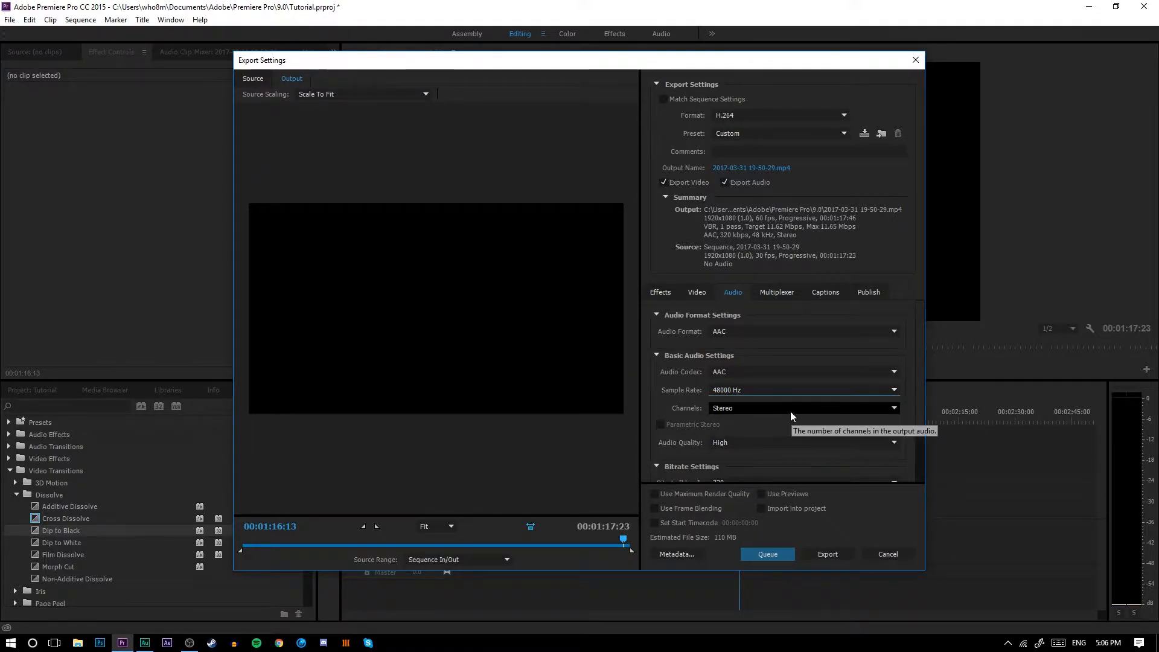
pyautogui.moveTo(920, 429); pyautogui.dragTo(930, 487)
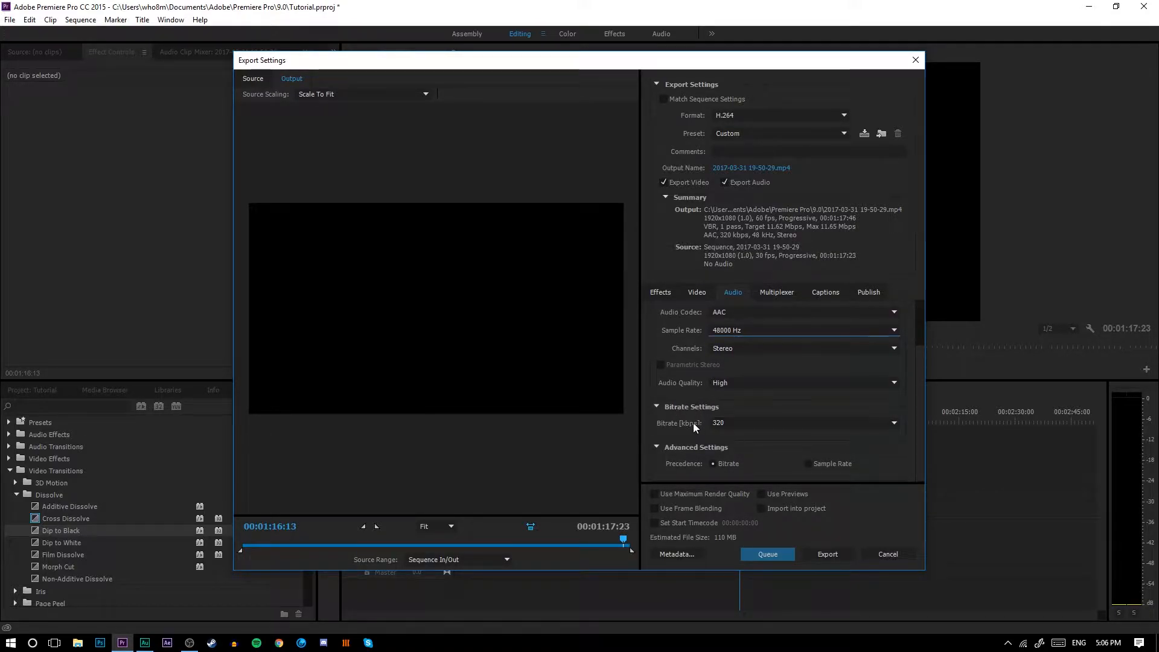
pyautogui.click(731, 422)
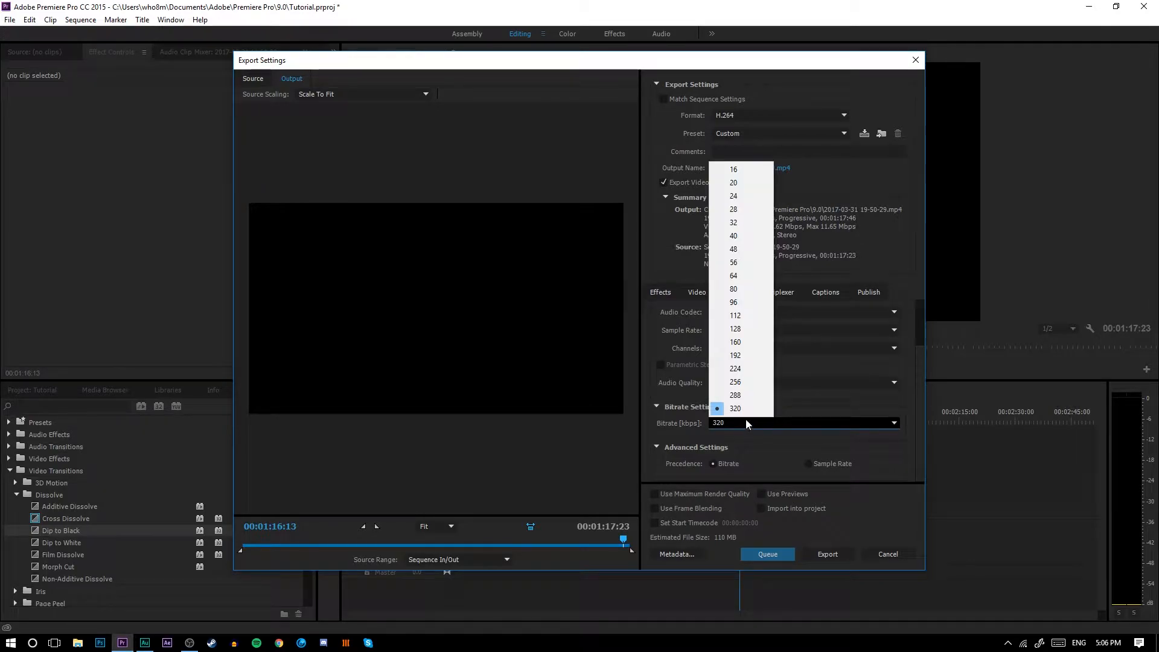
pyautogui.click(731, 424)
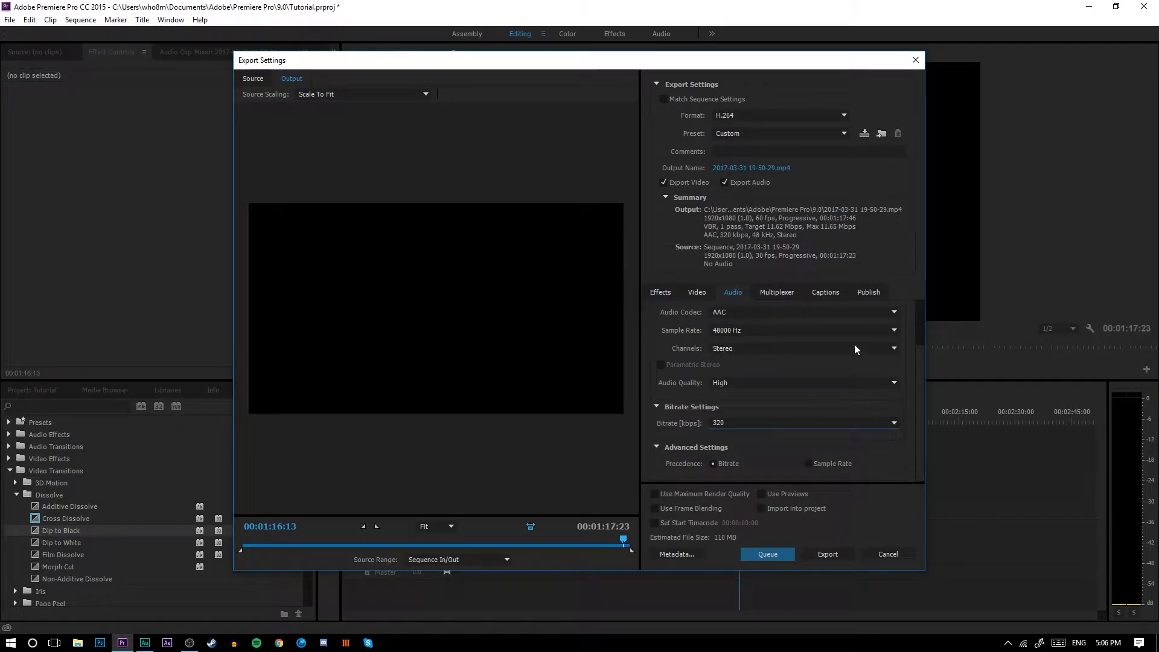
# Look through the export's multiplexer, captions, publishing and effects settings.
pyautogui.click(773, 296)
pyautogui.click(825, 289)
pyautogui.click(869, 292)
pyautogui.click(825, 293)
pyautogui.click(776, 292)
pyautogui.click(661, 292)
pyautogui.scroll(-2, 699, 397)
pyautogui.scroll(2, 730, 408)
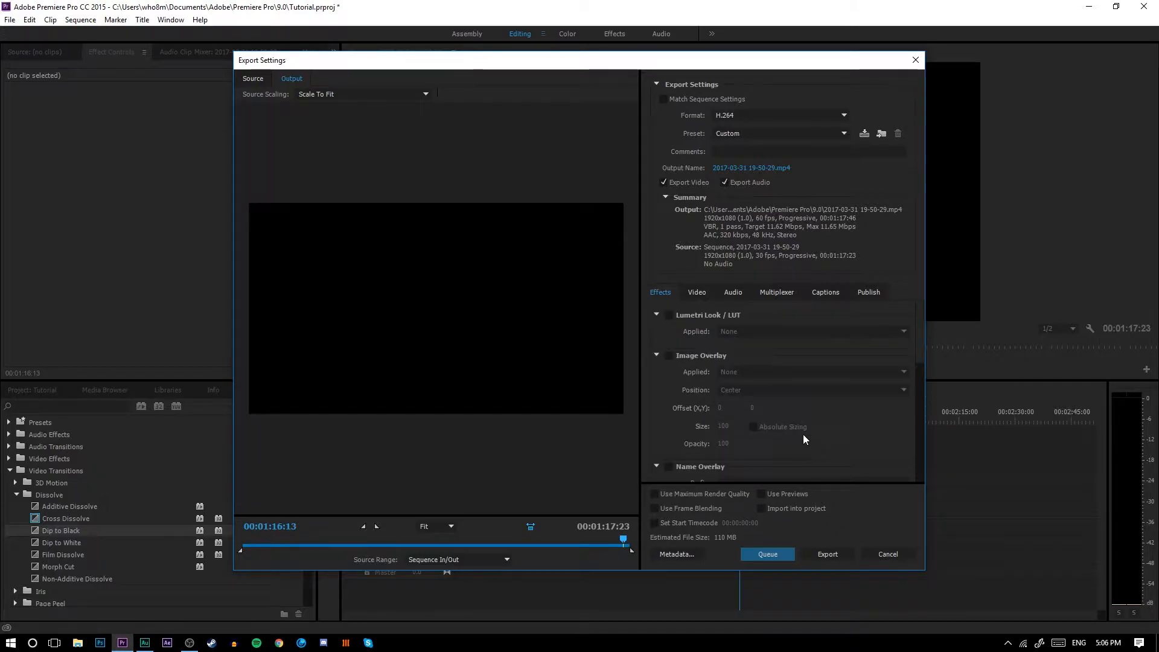
# Review the export's basic video settings and bitrate settings.
pyautogui.click(710, 294)
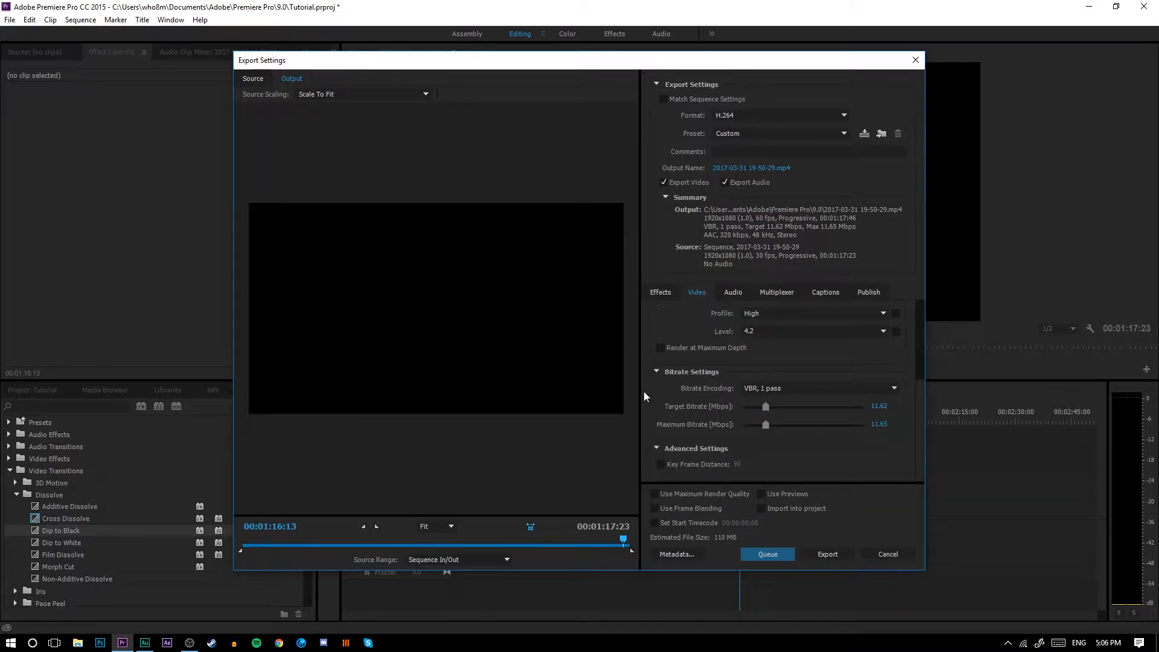
pyautogui.scroll(3, 899, 364)
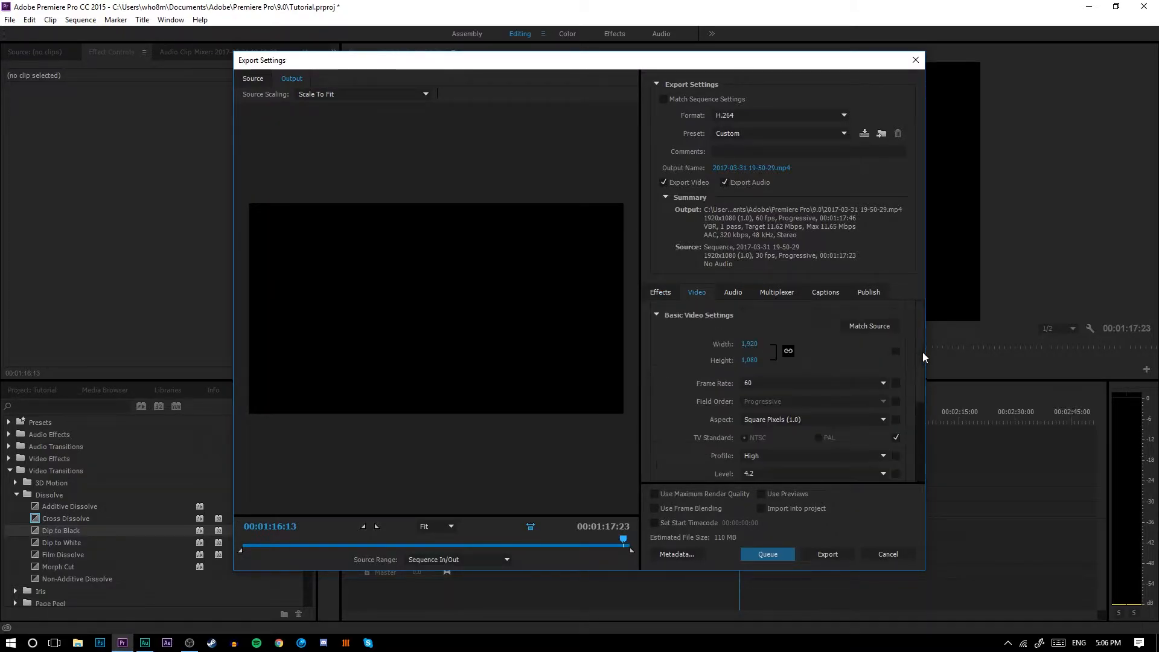
pyautogui.scroll(-3, 919, 423)
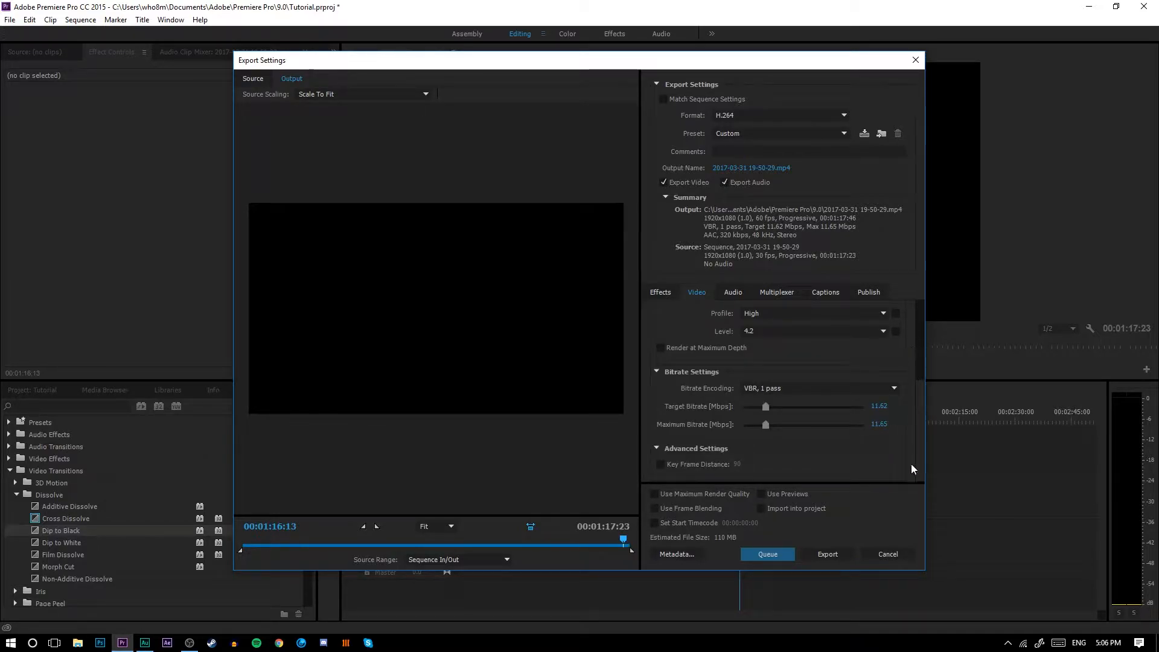
pyautogui.scroll(3, 920, 375)
pyautogui.scroll(-3, 923, 440)
pyautogui.scroll(3, 919, 361)
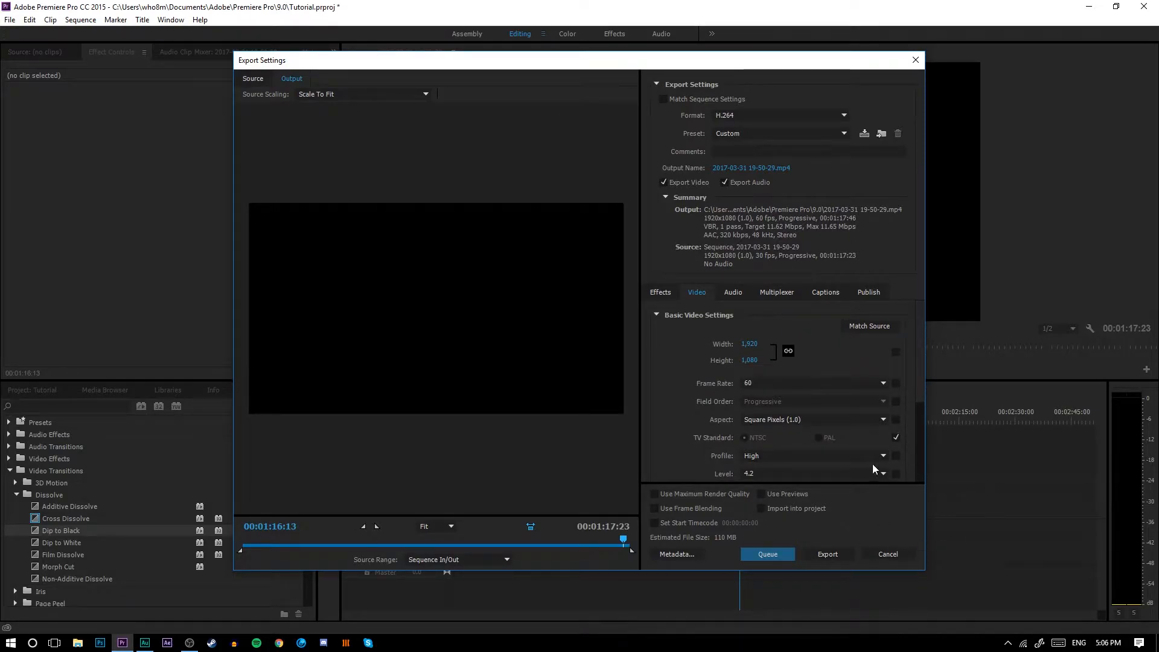
pyautogui.click(881, 134)
pyautogui.moveTo(518, 85); pyautogui.dragTo(759, 219)
pyautogui.scroll(-1, 712, 426)
pyautogui.scroll(1, 712, 426)
pyautogui.click(1013, 508)
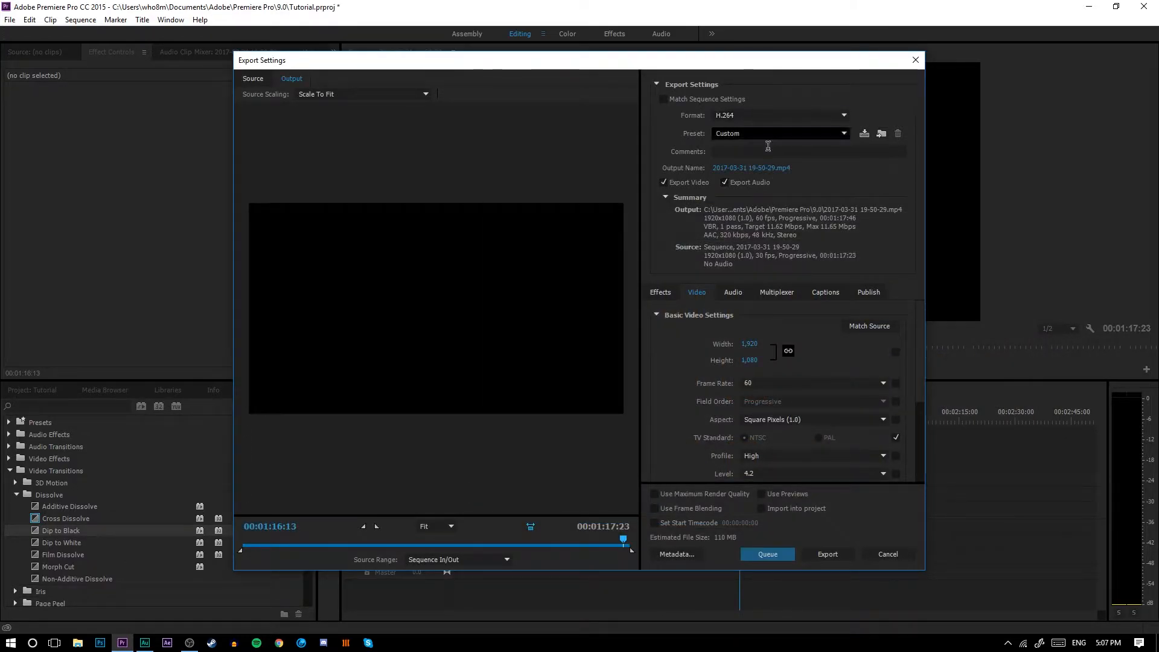
# Name the export's output file Tutorial and save it as MP4 in the Premiere Pro 9.0 documents folder.
pyautogui.click(752, 170)
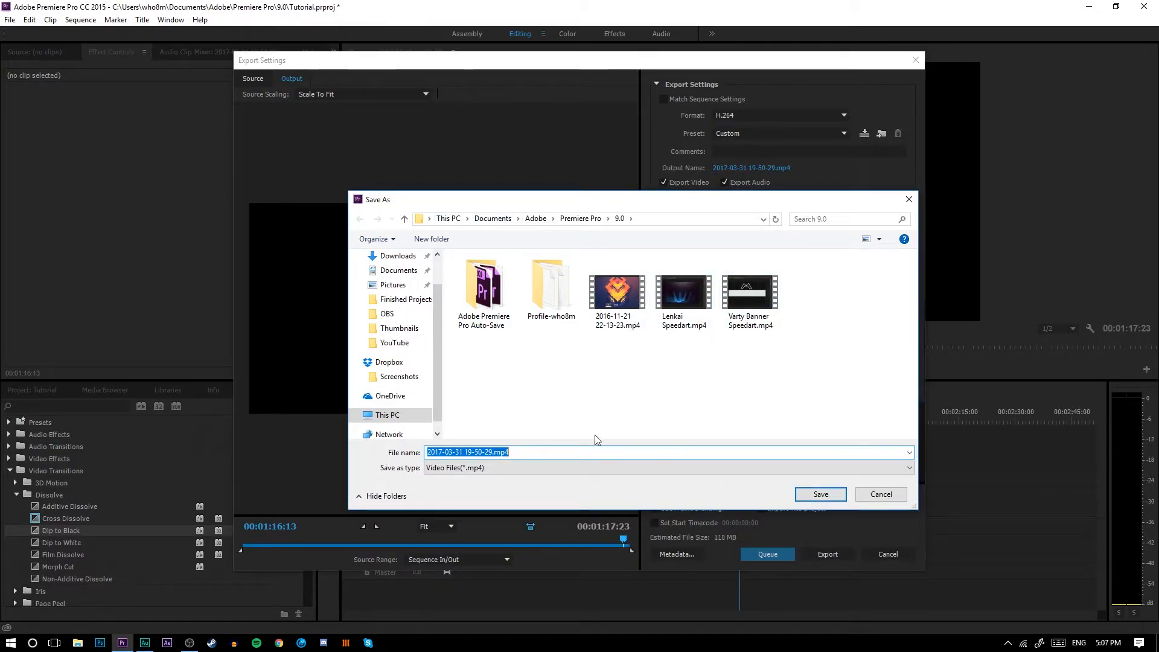
pyautogui.press('BackSpace')
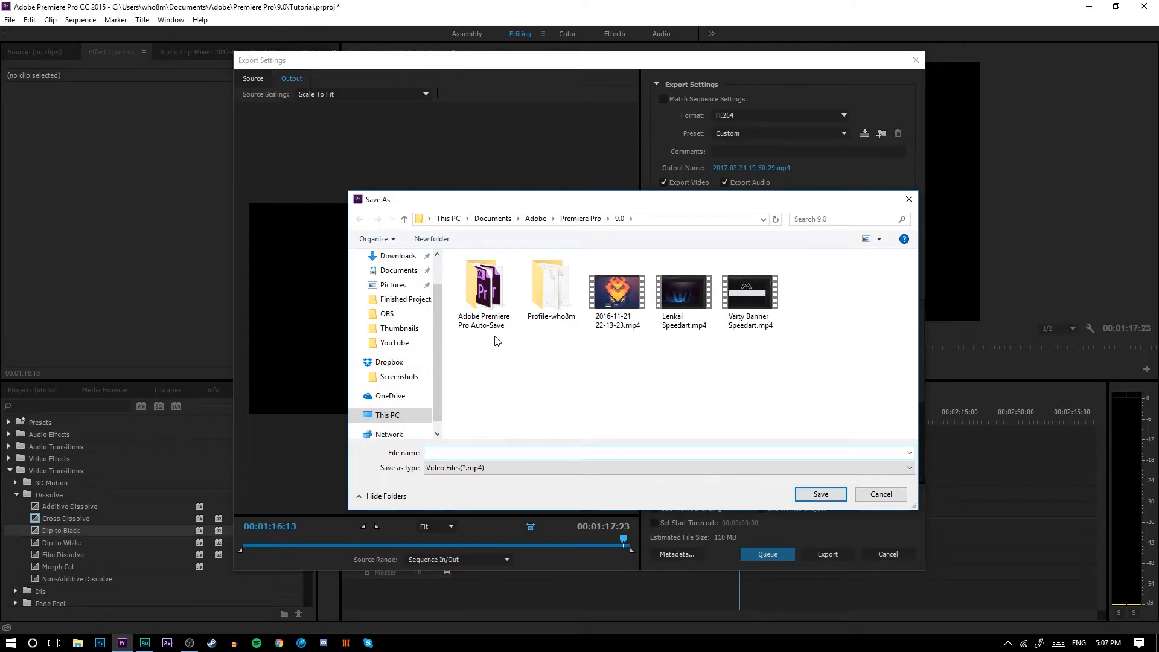
pyautogui.write('Tutorial')
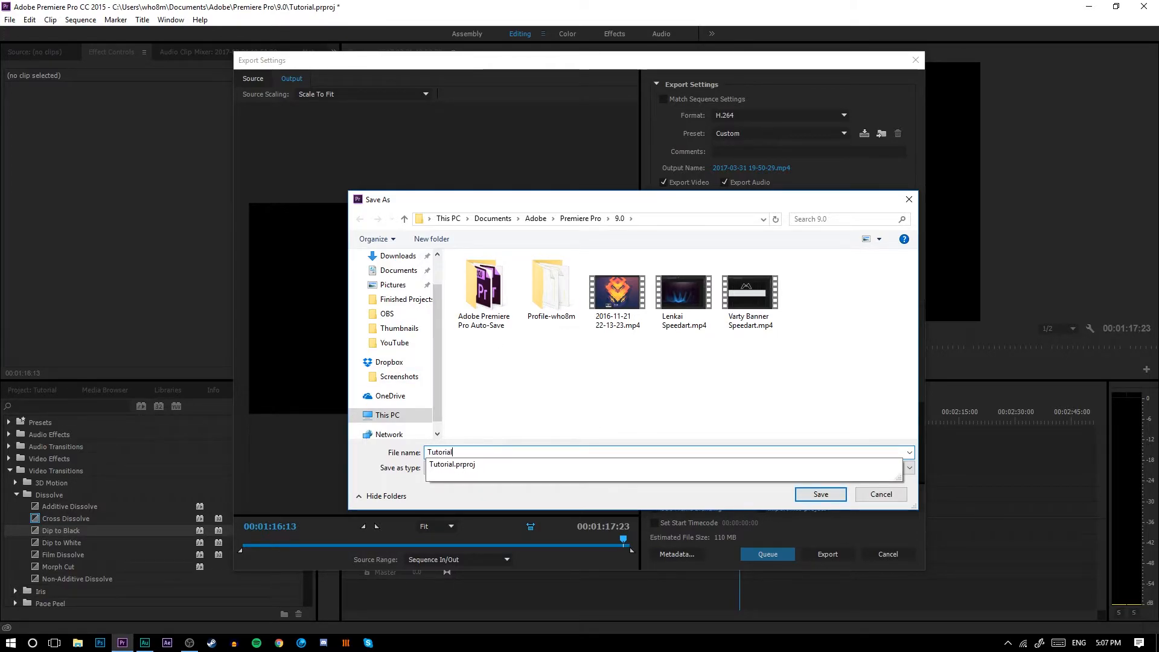
pyautogui.press('Return')
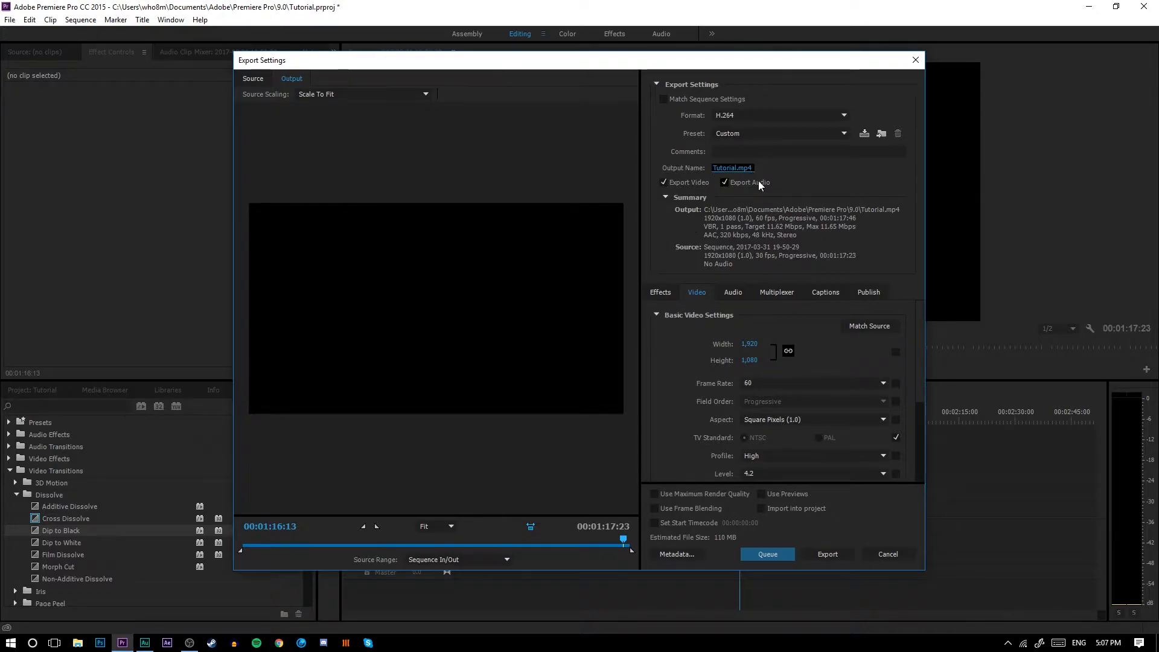